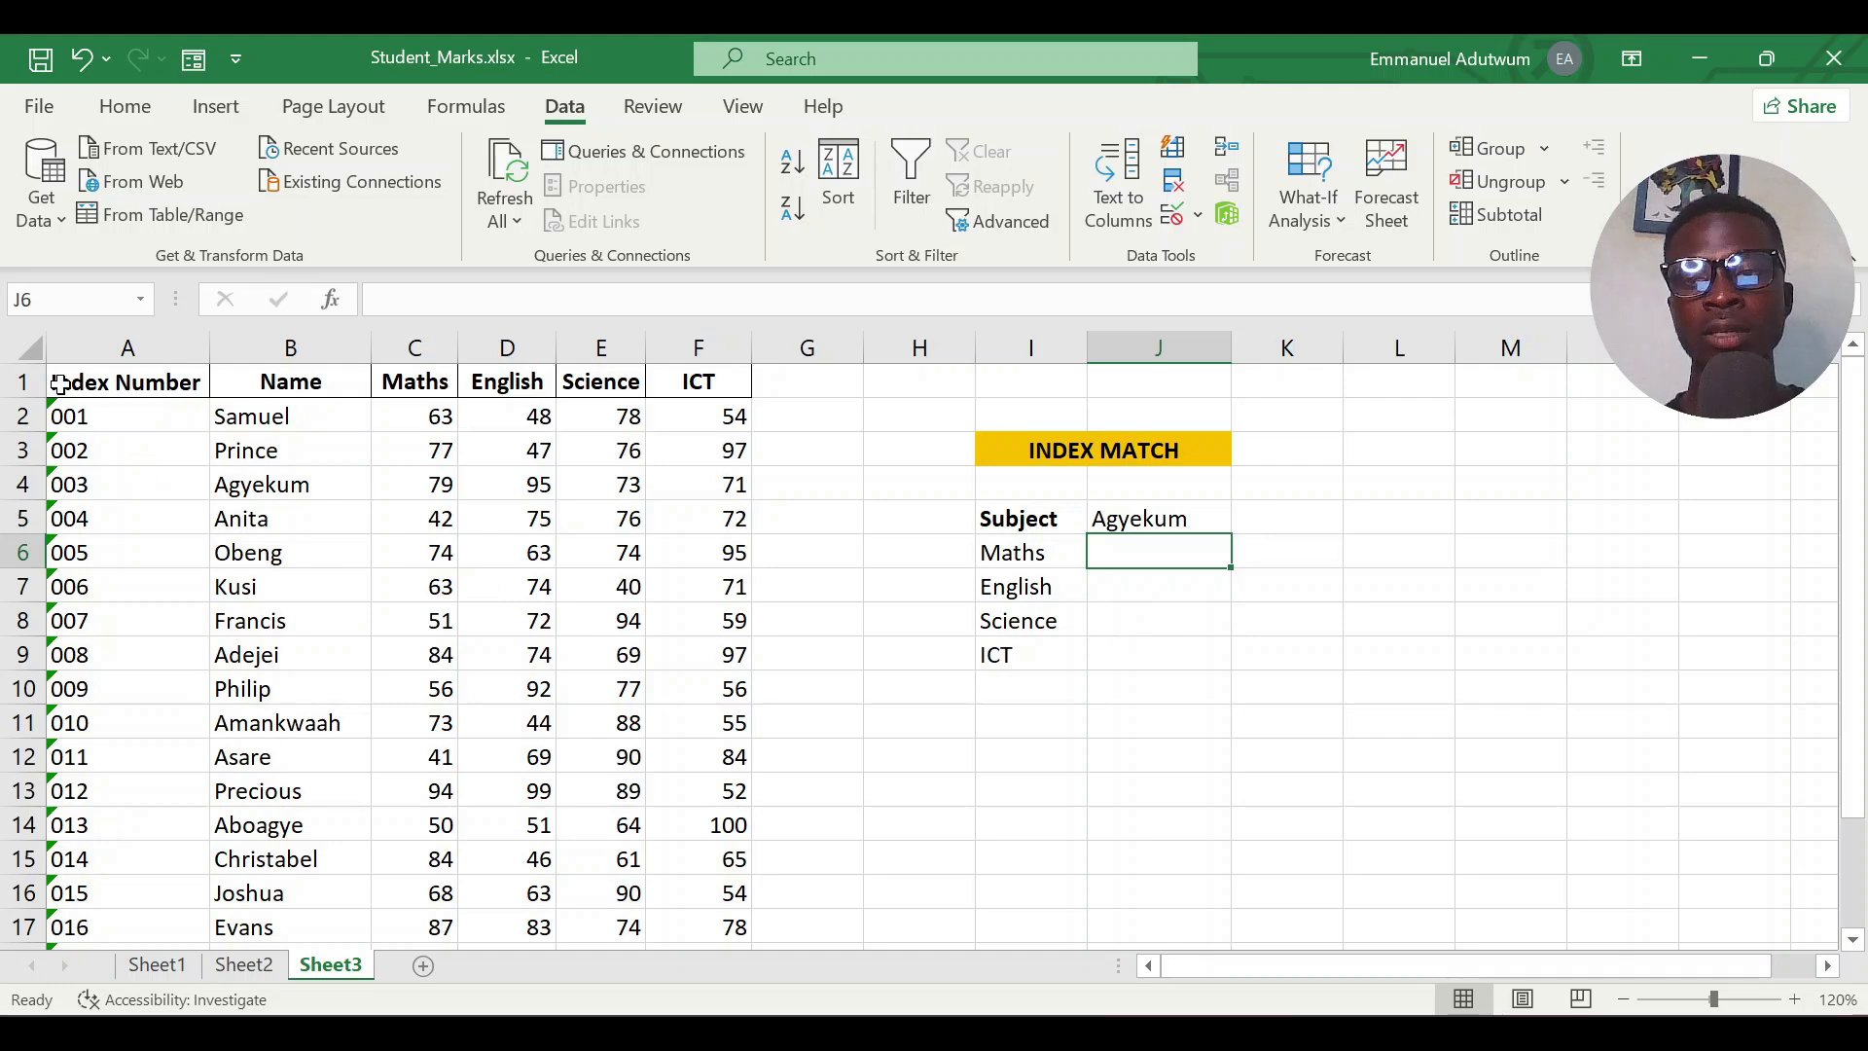
Choose the student listed in row 8 from the name dropdown in cell J5
left_click_drag(1021, 555, 1021, 655)
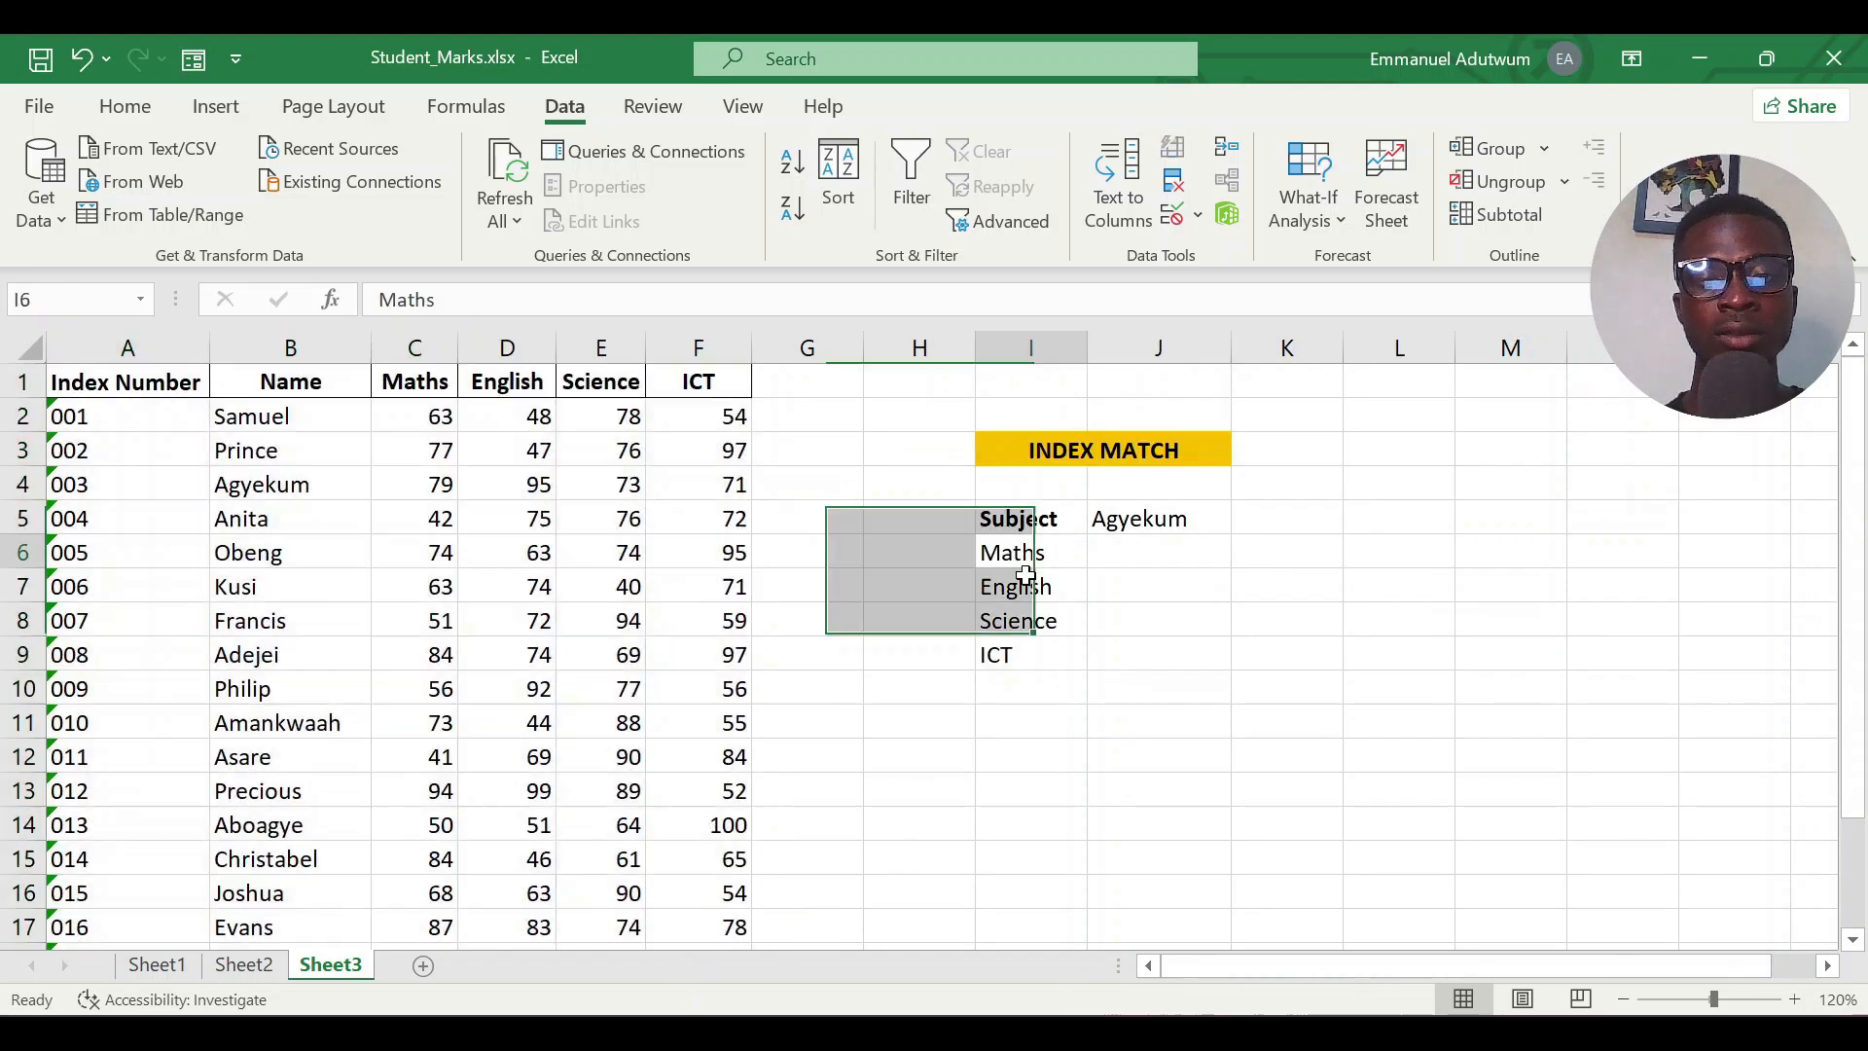
left_click(1170, 518)
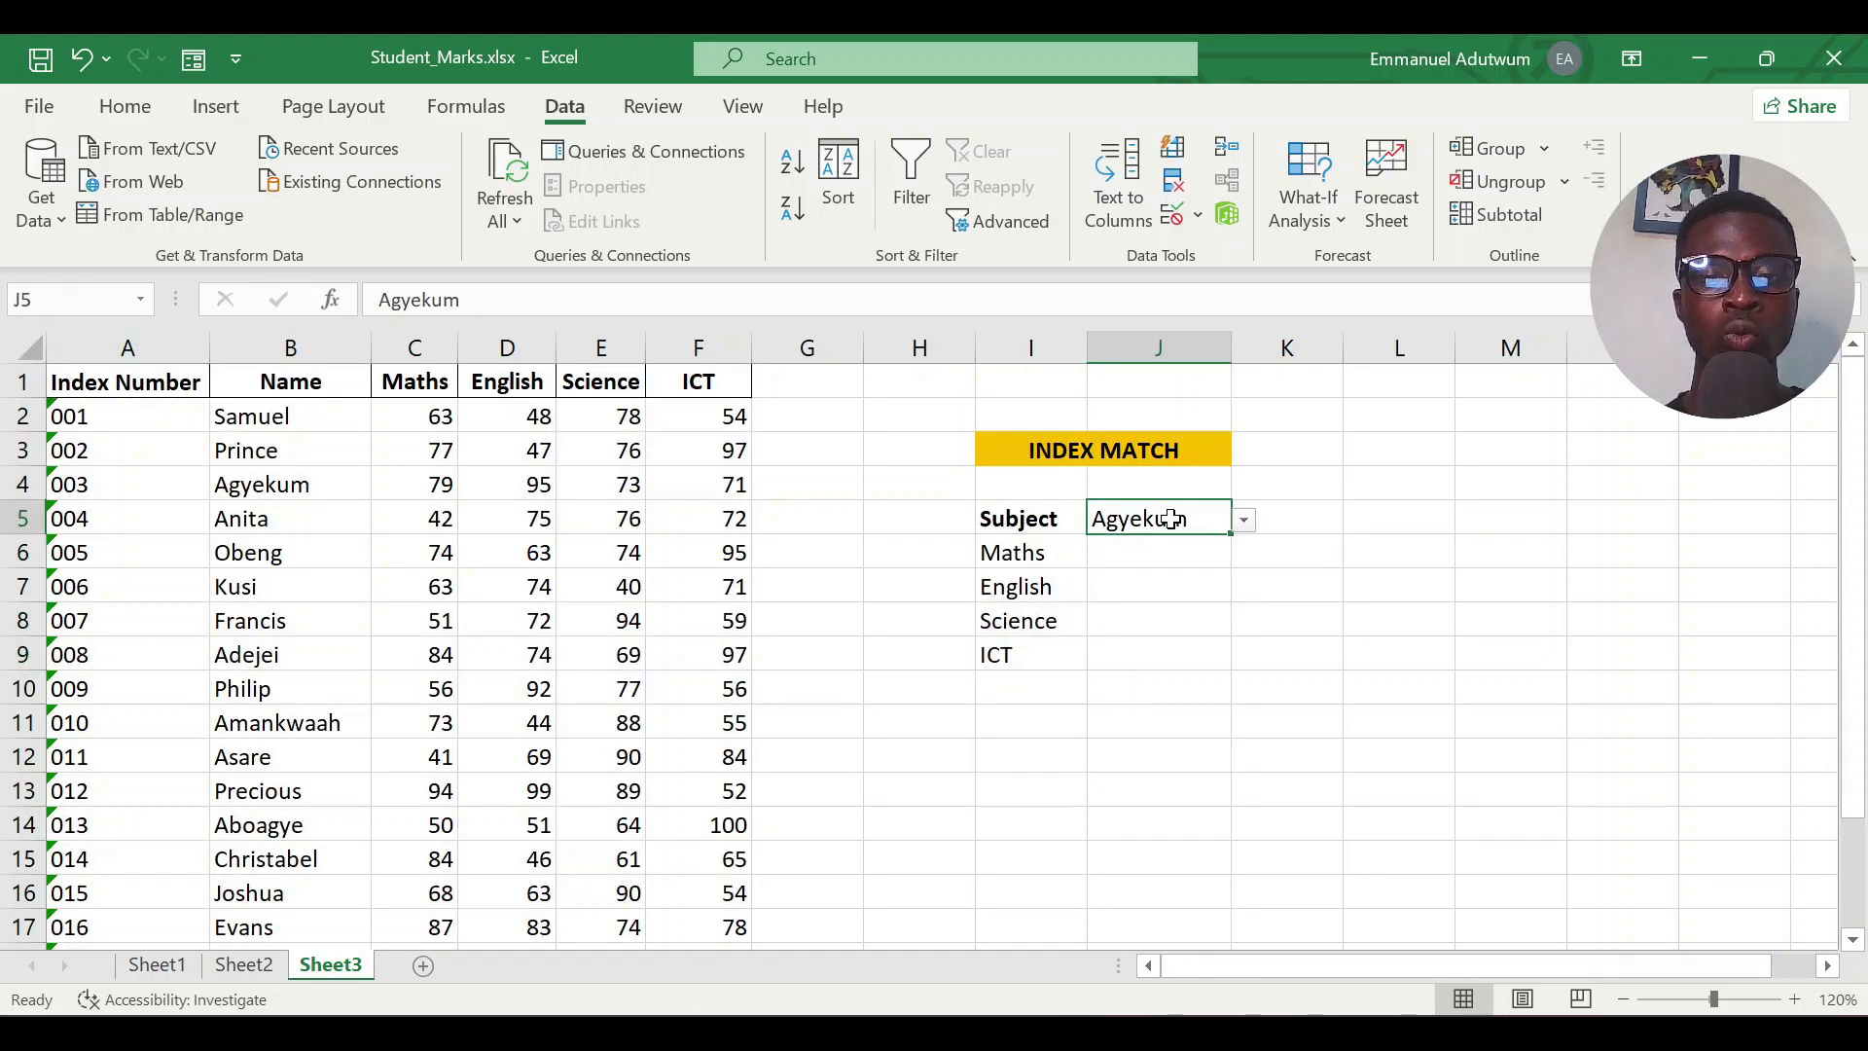
left_click(1244, 520)
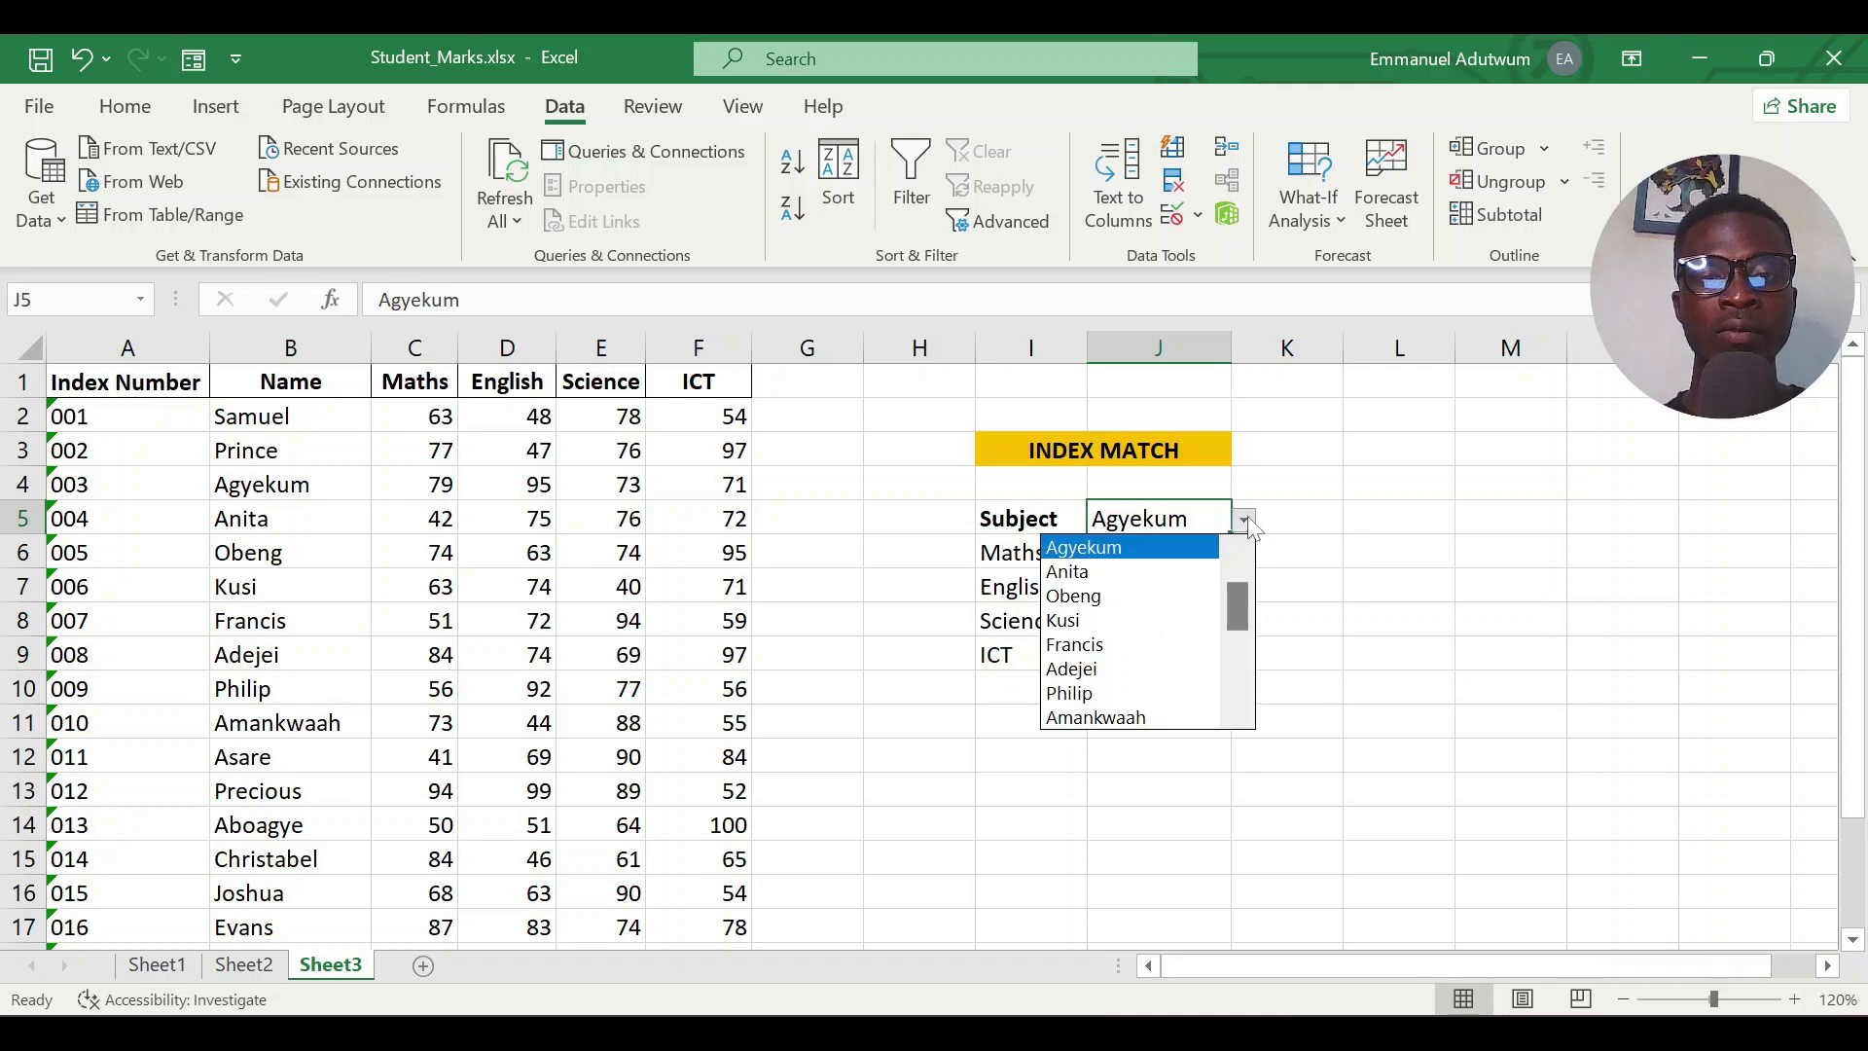
left_click(1108, 645)
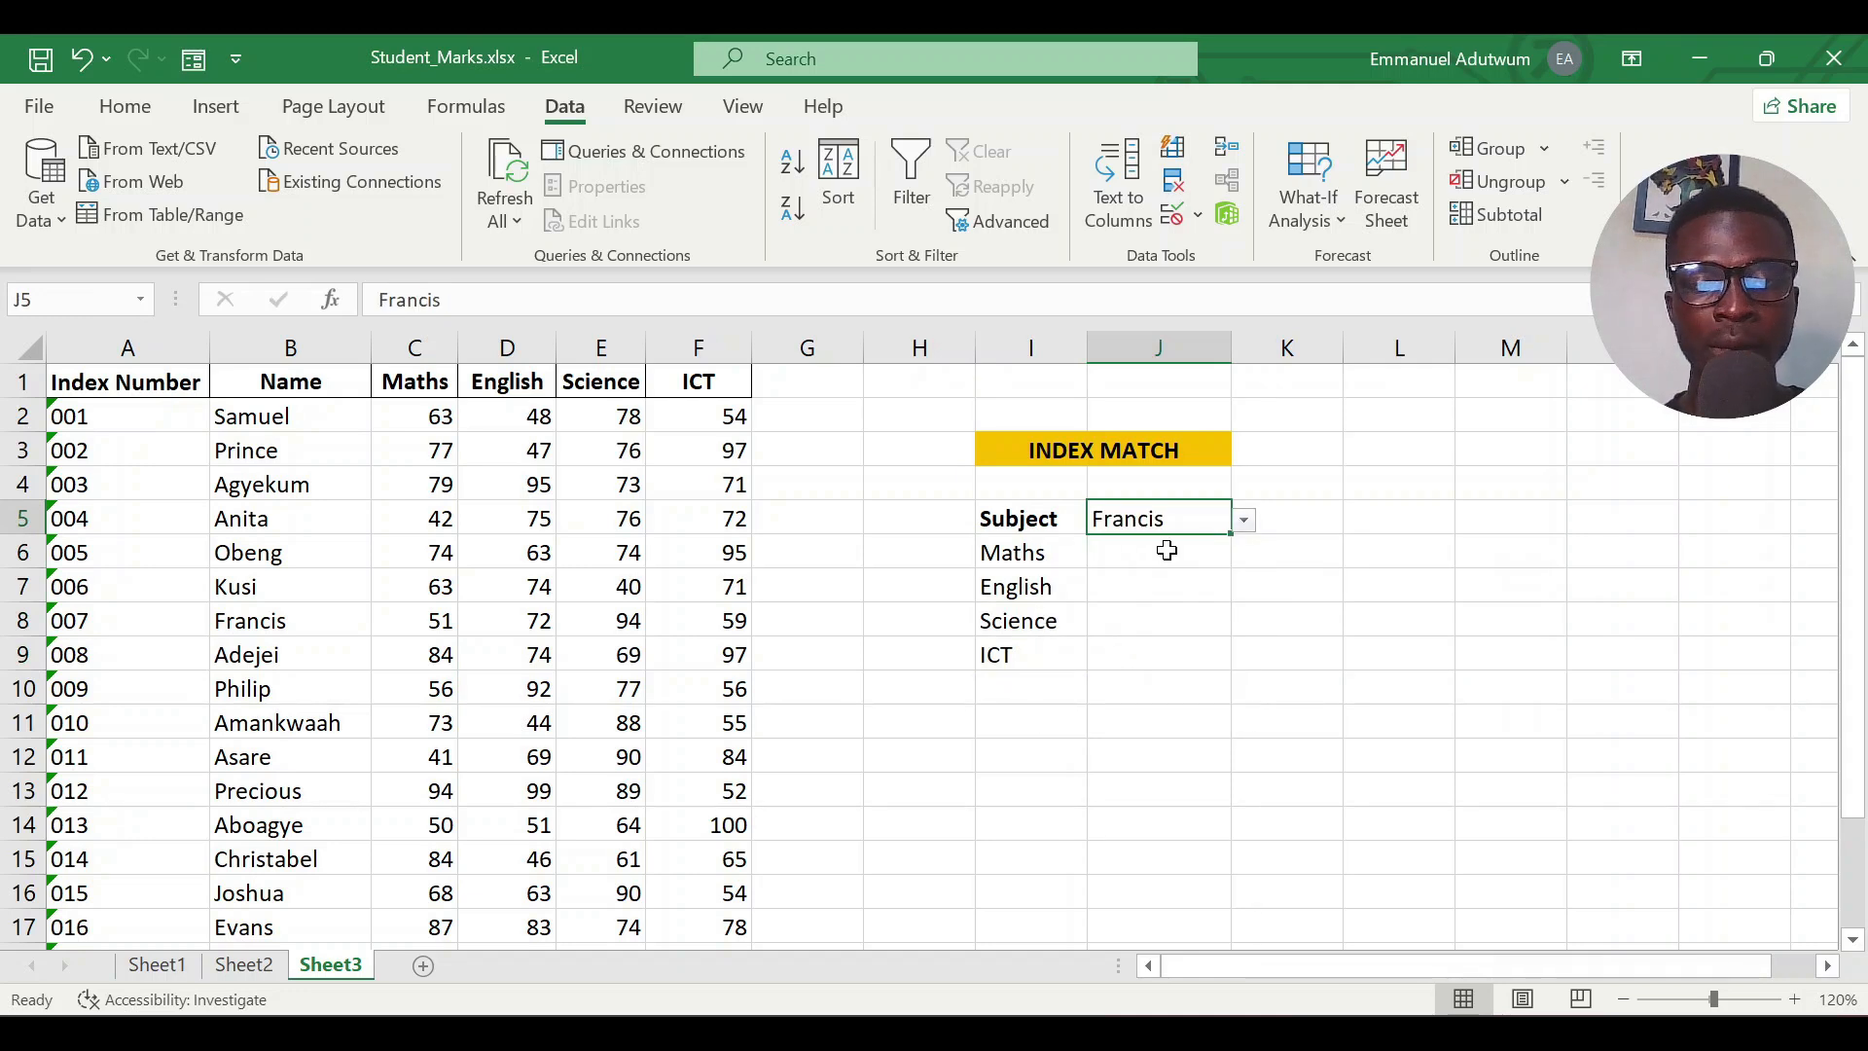
left_click_drag(1167, 551, 1151, 655)
left_click(1188, 525)
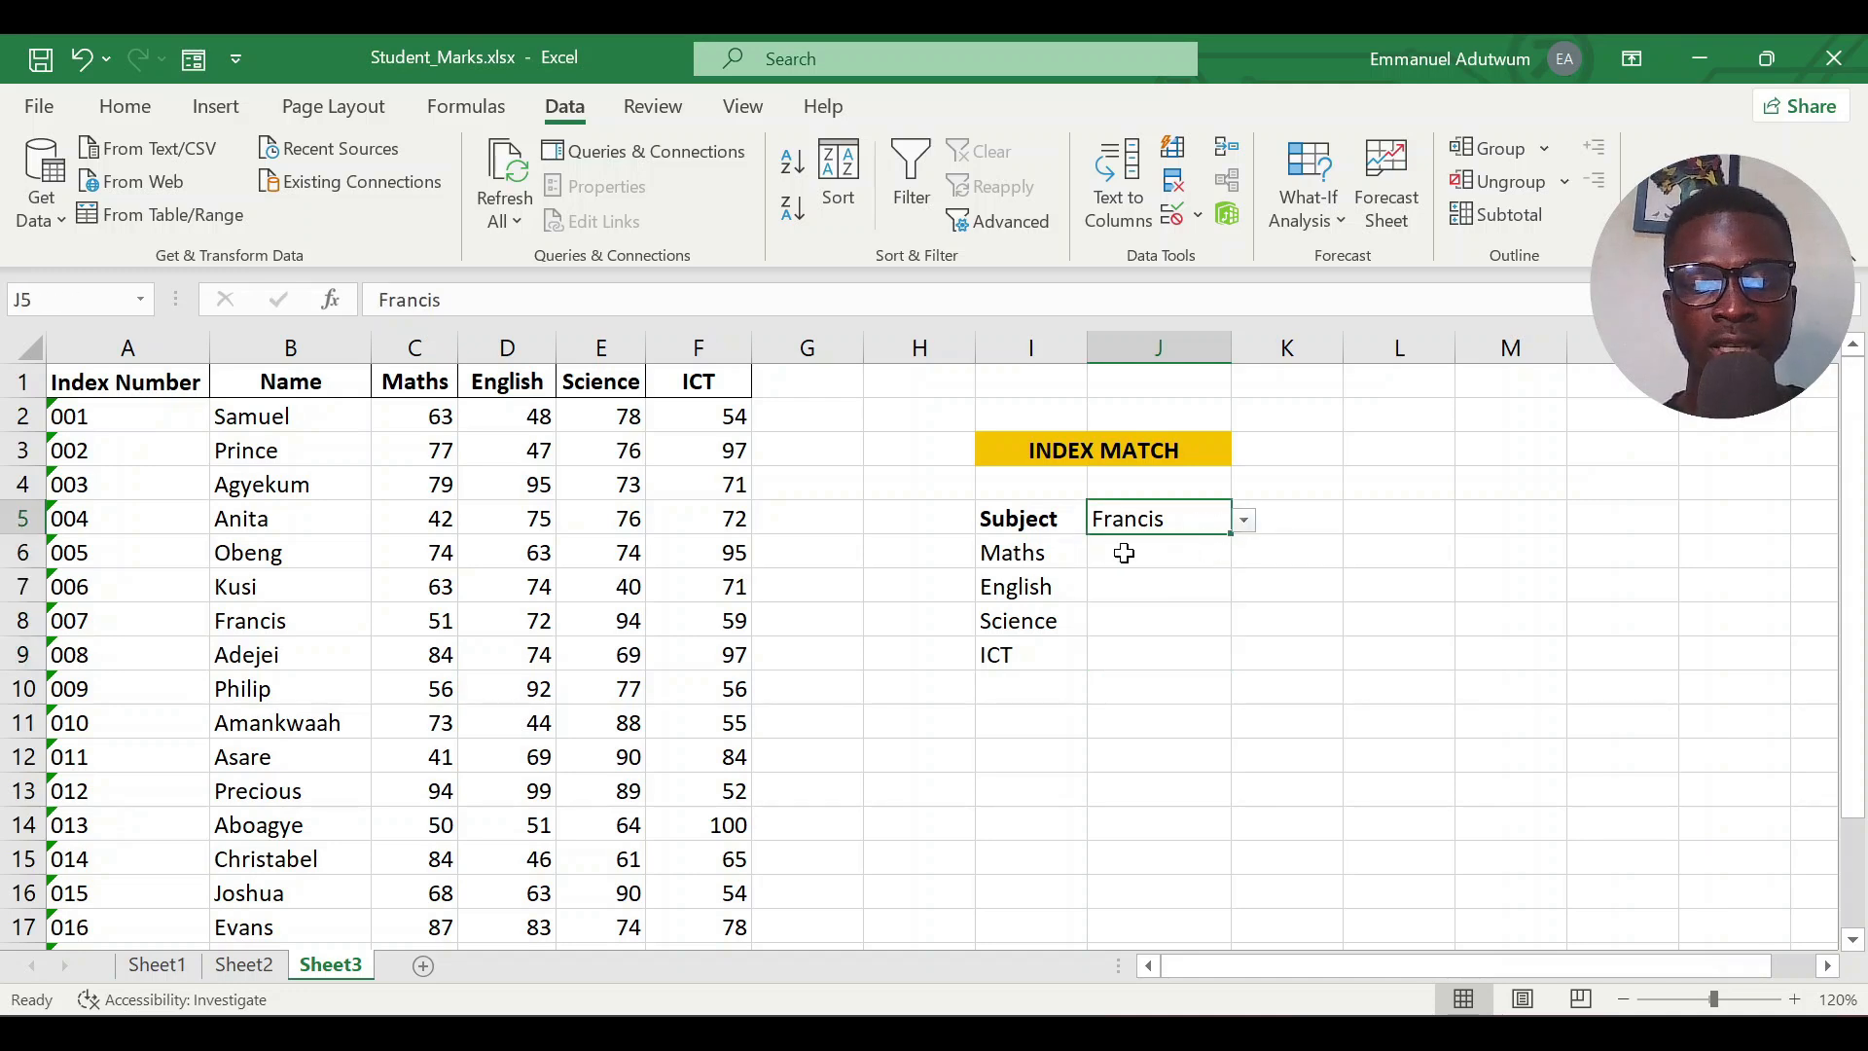
left_click(1122, 552)
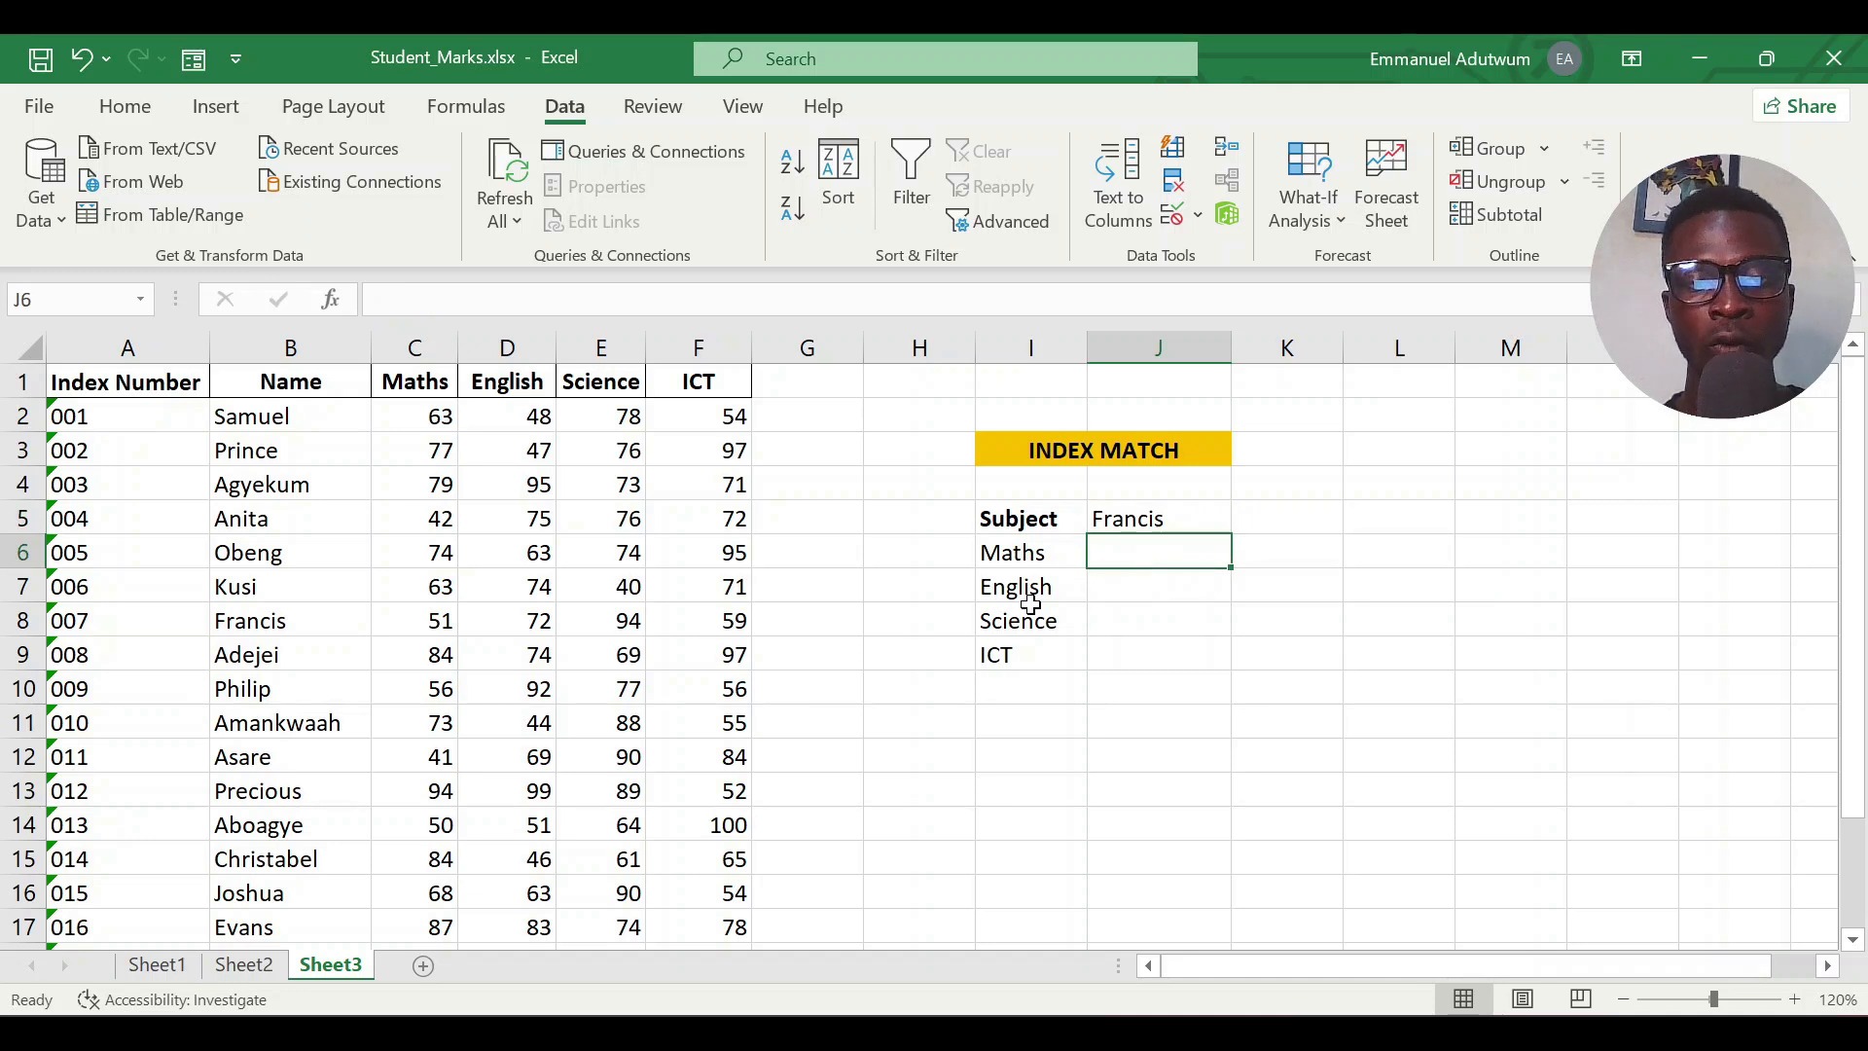
left_click(1150, 586)
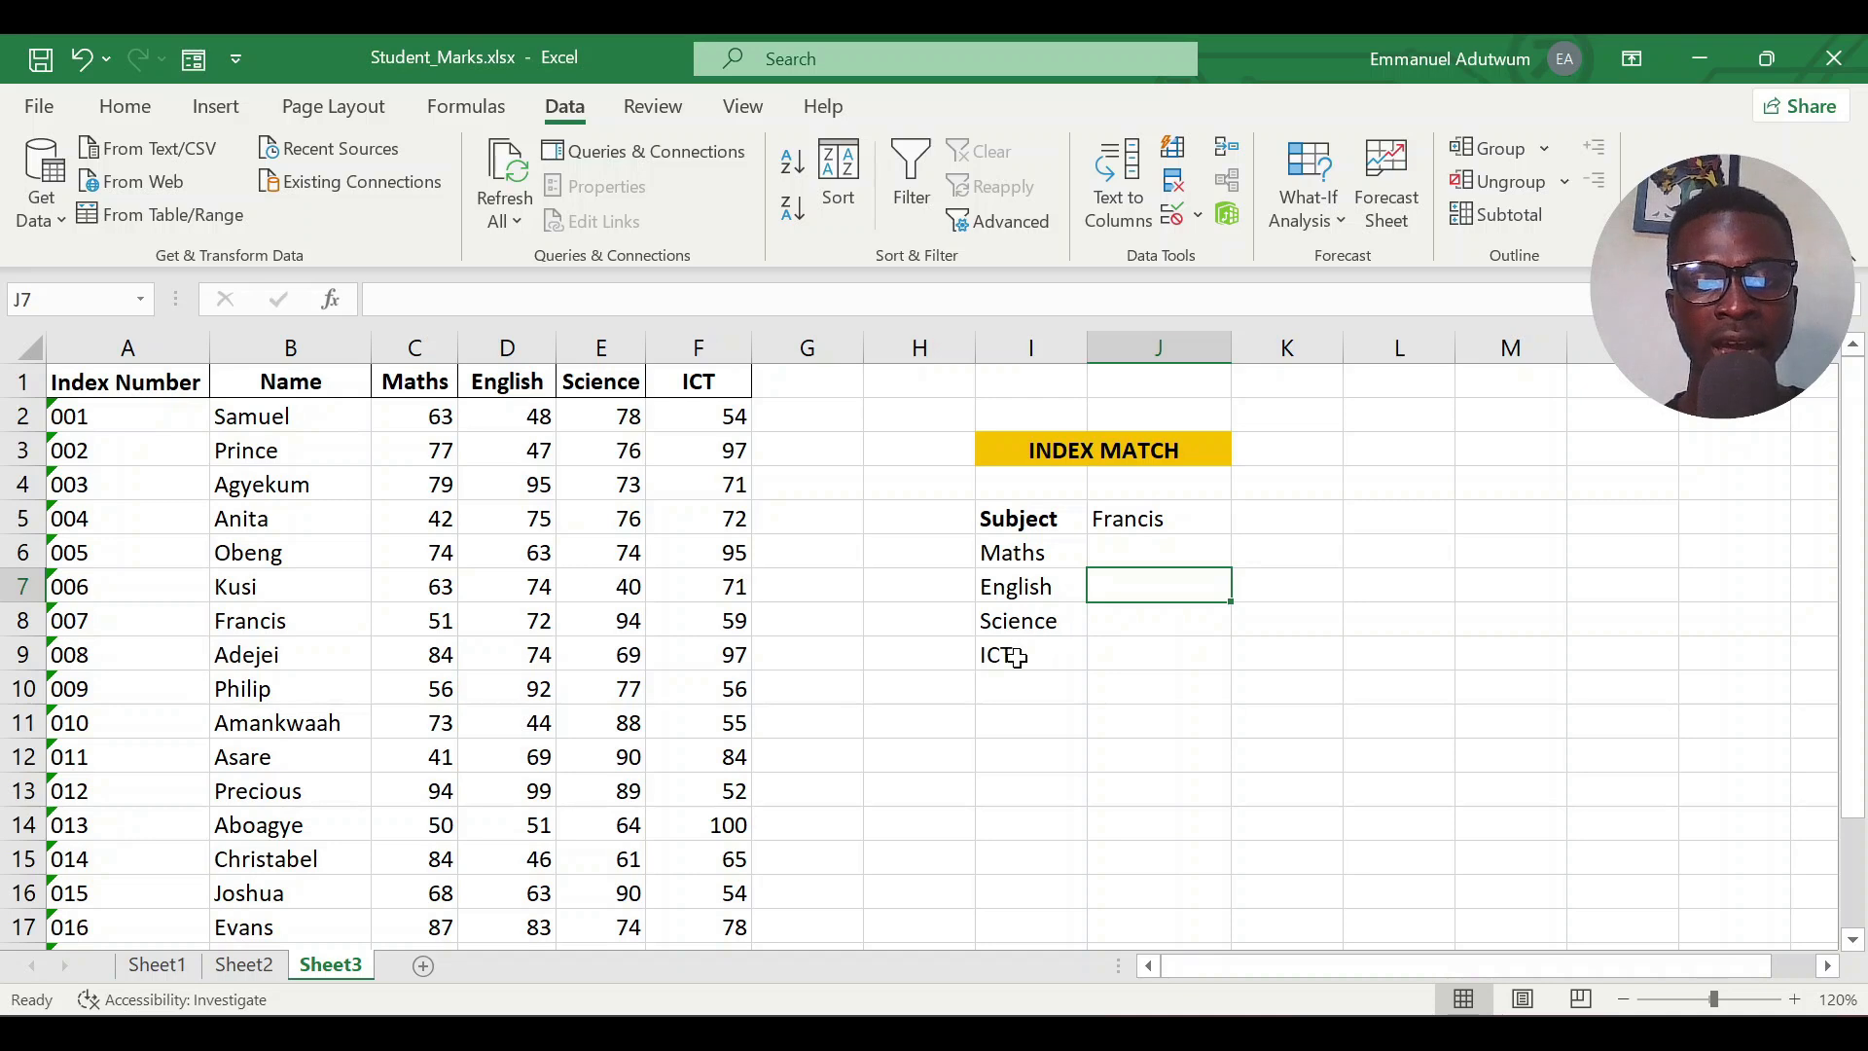
left_click(1134, 623)
left_click(1138, 661)
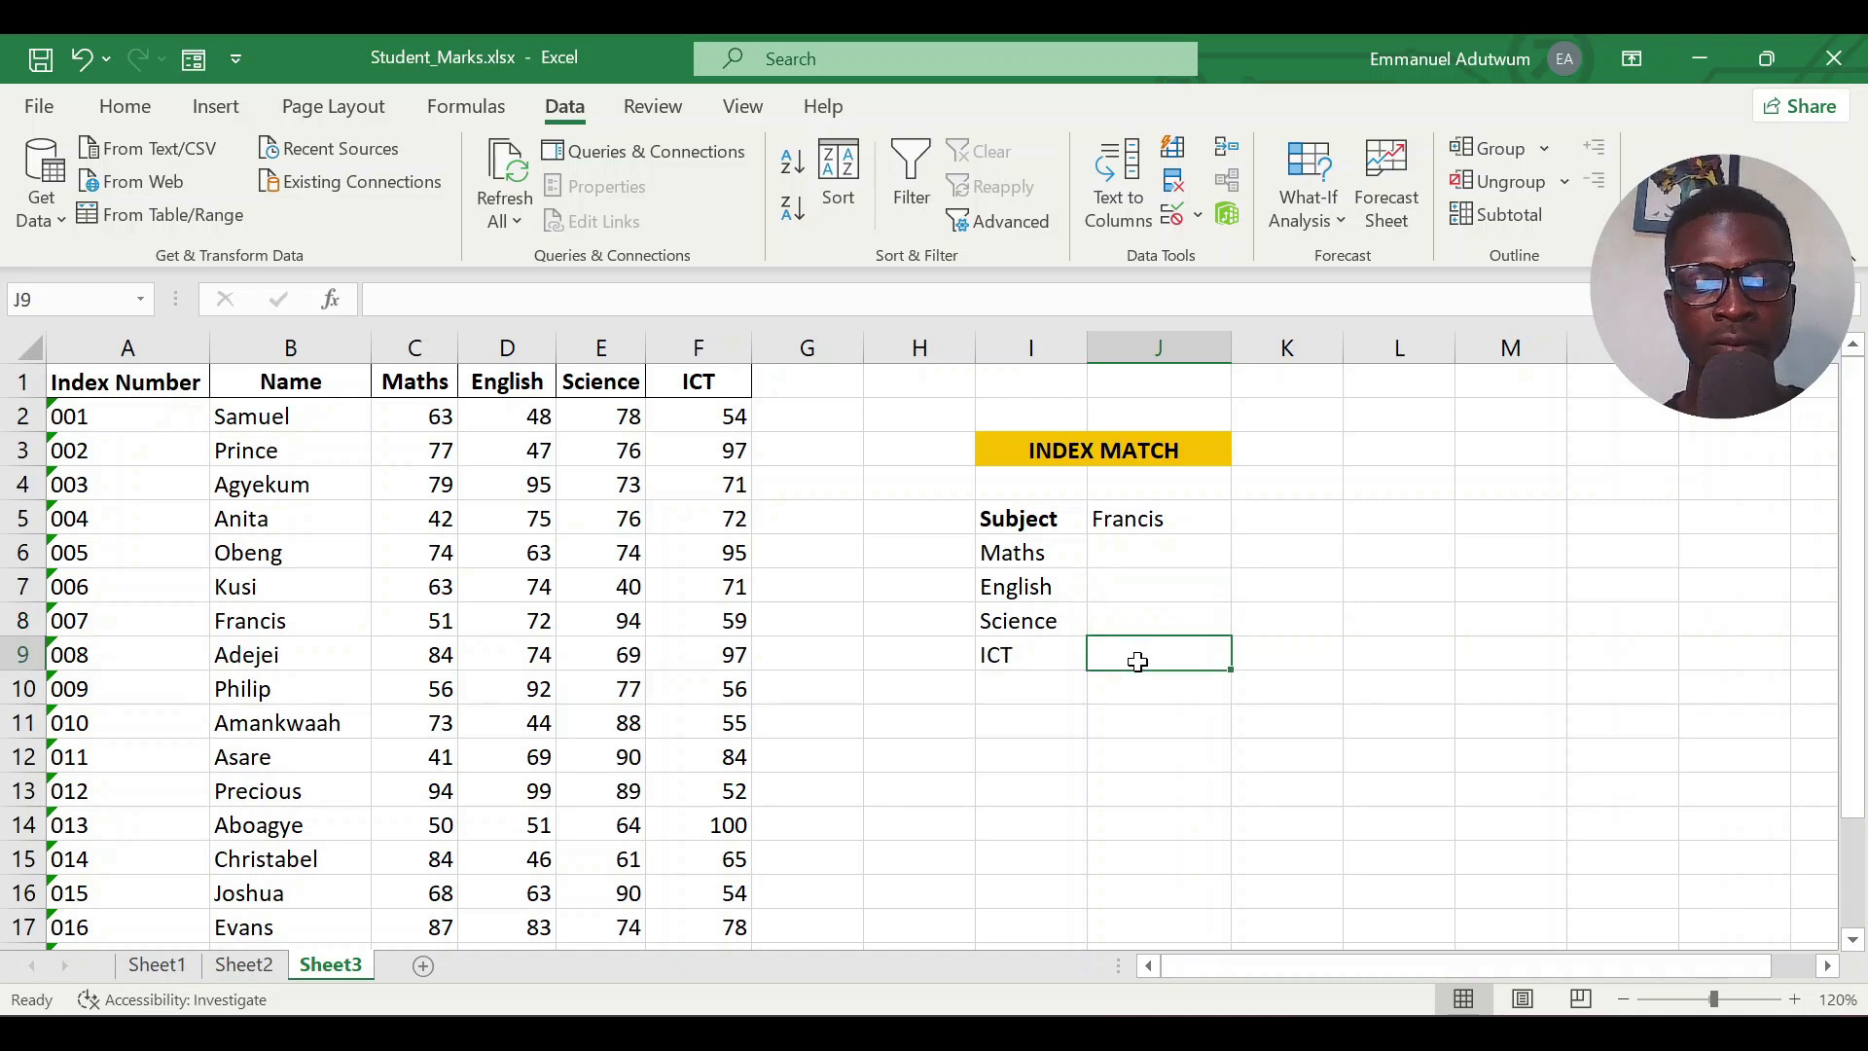
Enter the formula =INDEX($A$1:$F$21,8,3) in J6 to retrieve the selected student's Maths mark
left_click(1149, 557)
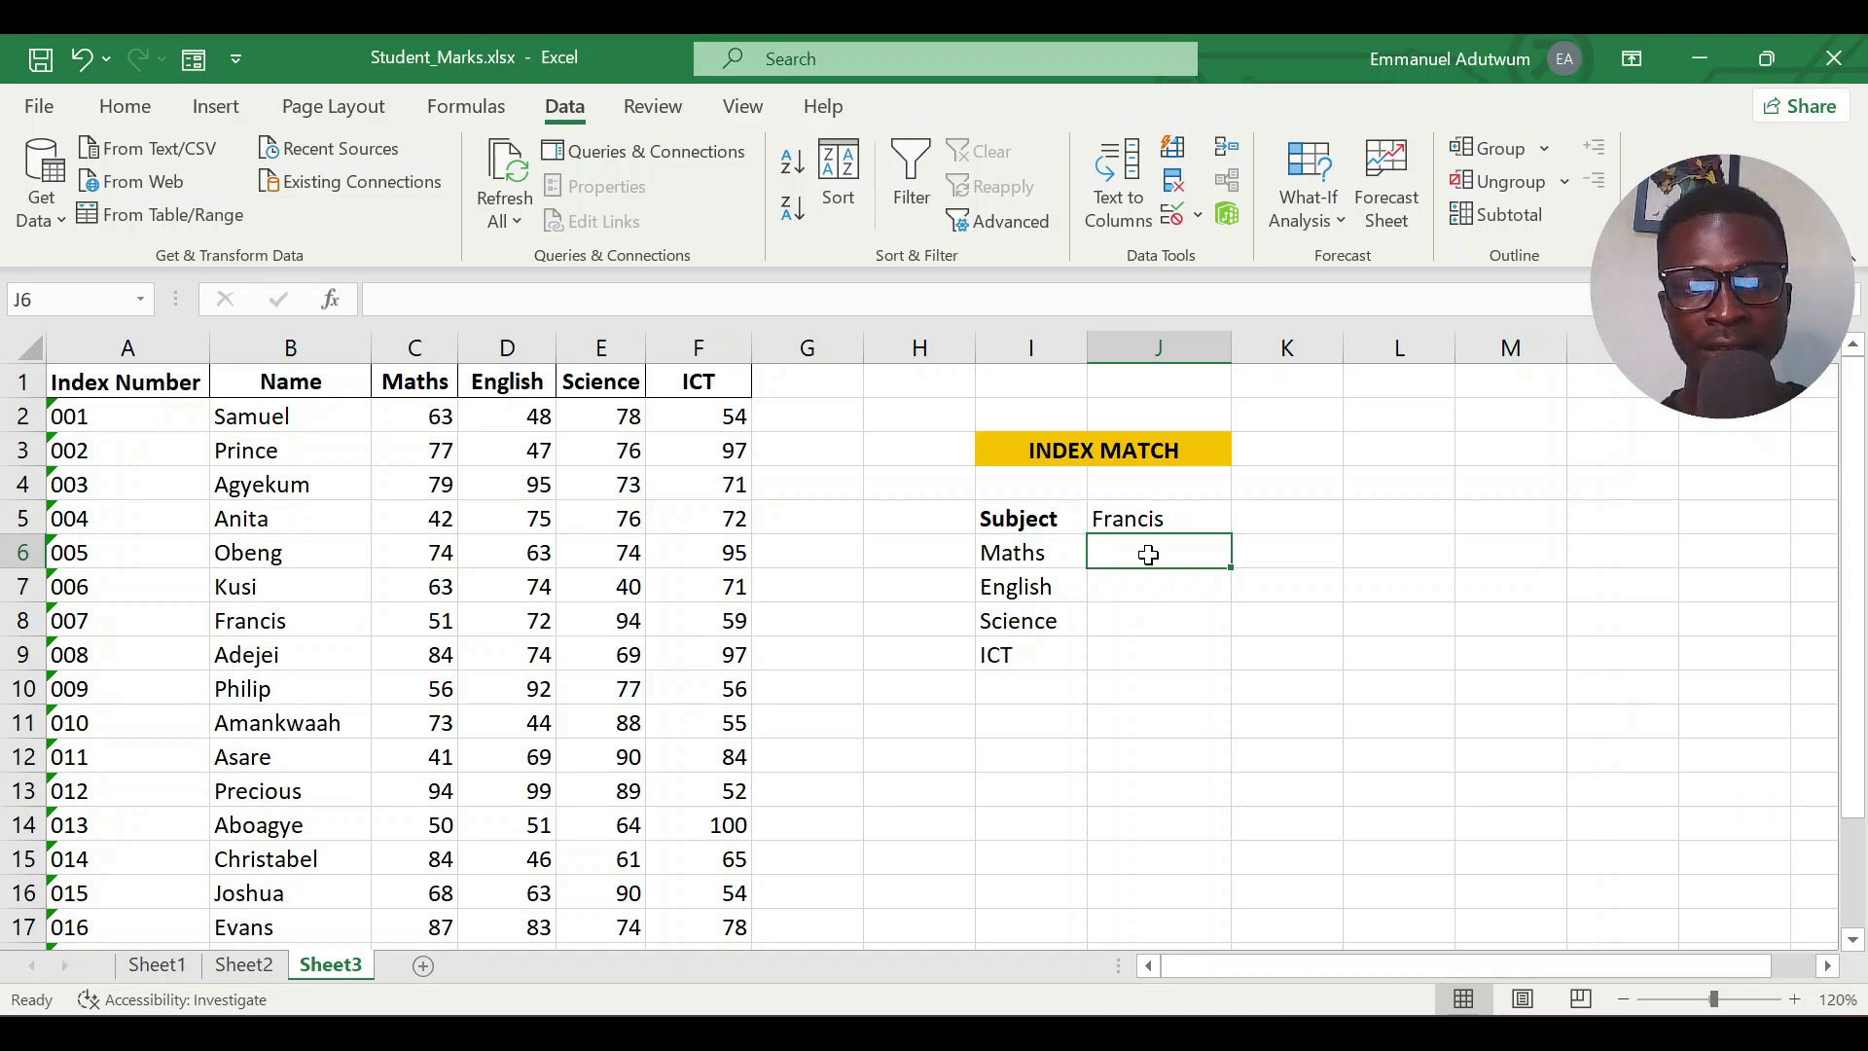
type("=")
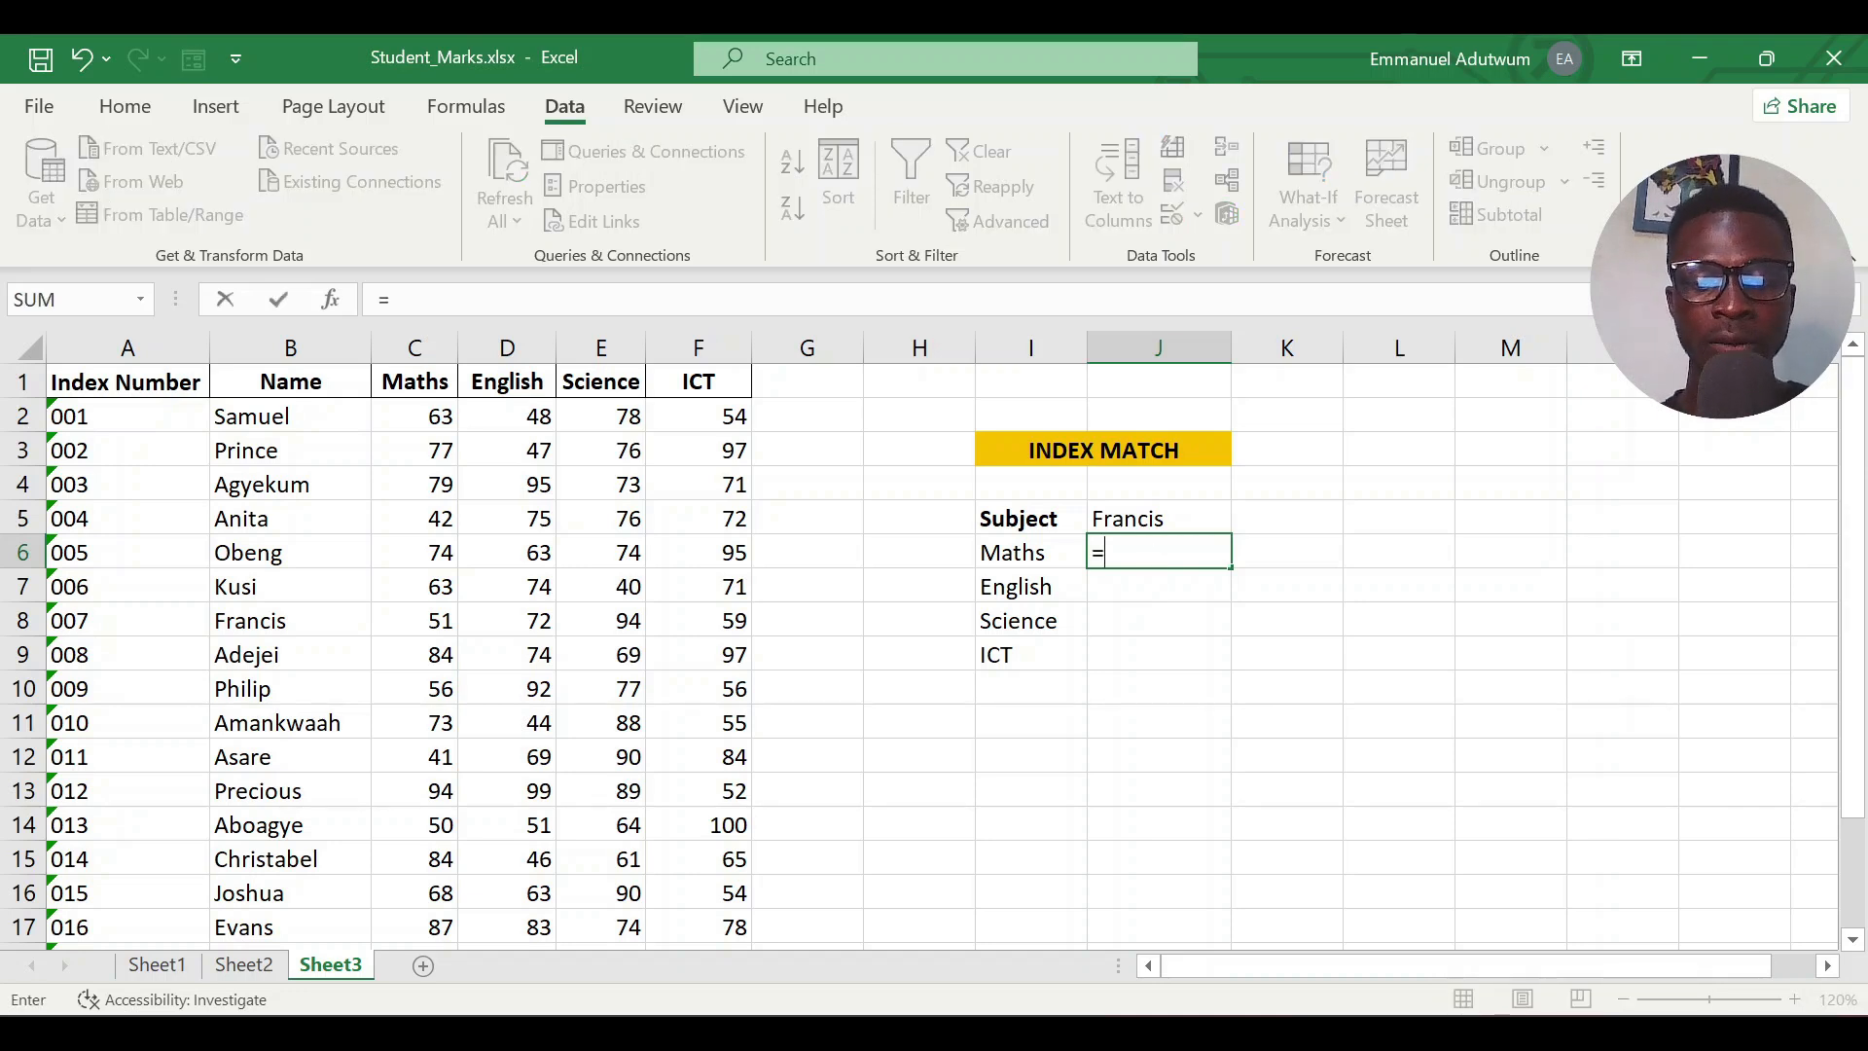
type("ind")
key("Tab")
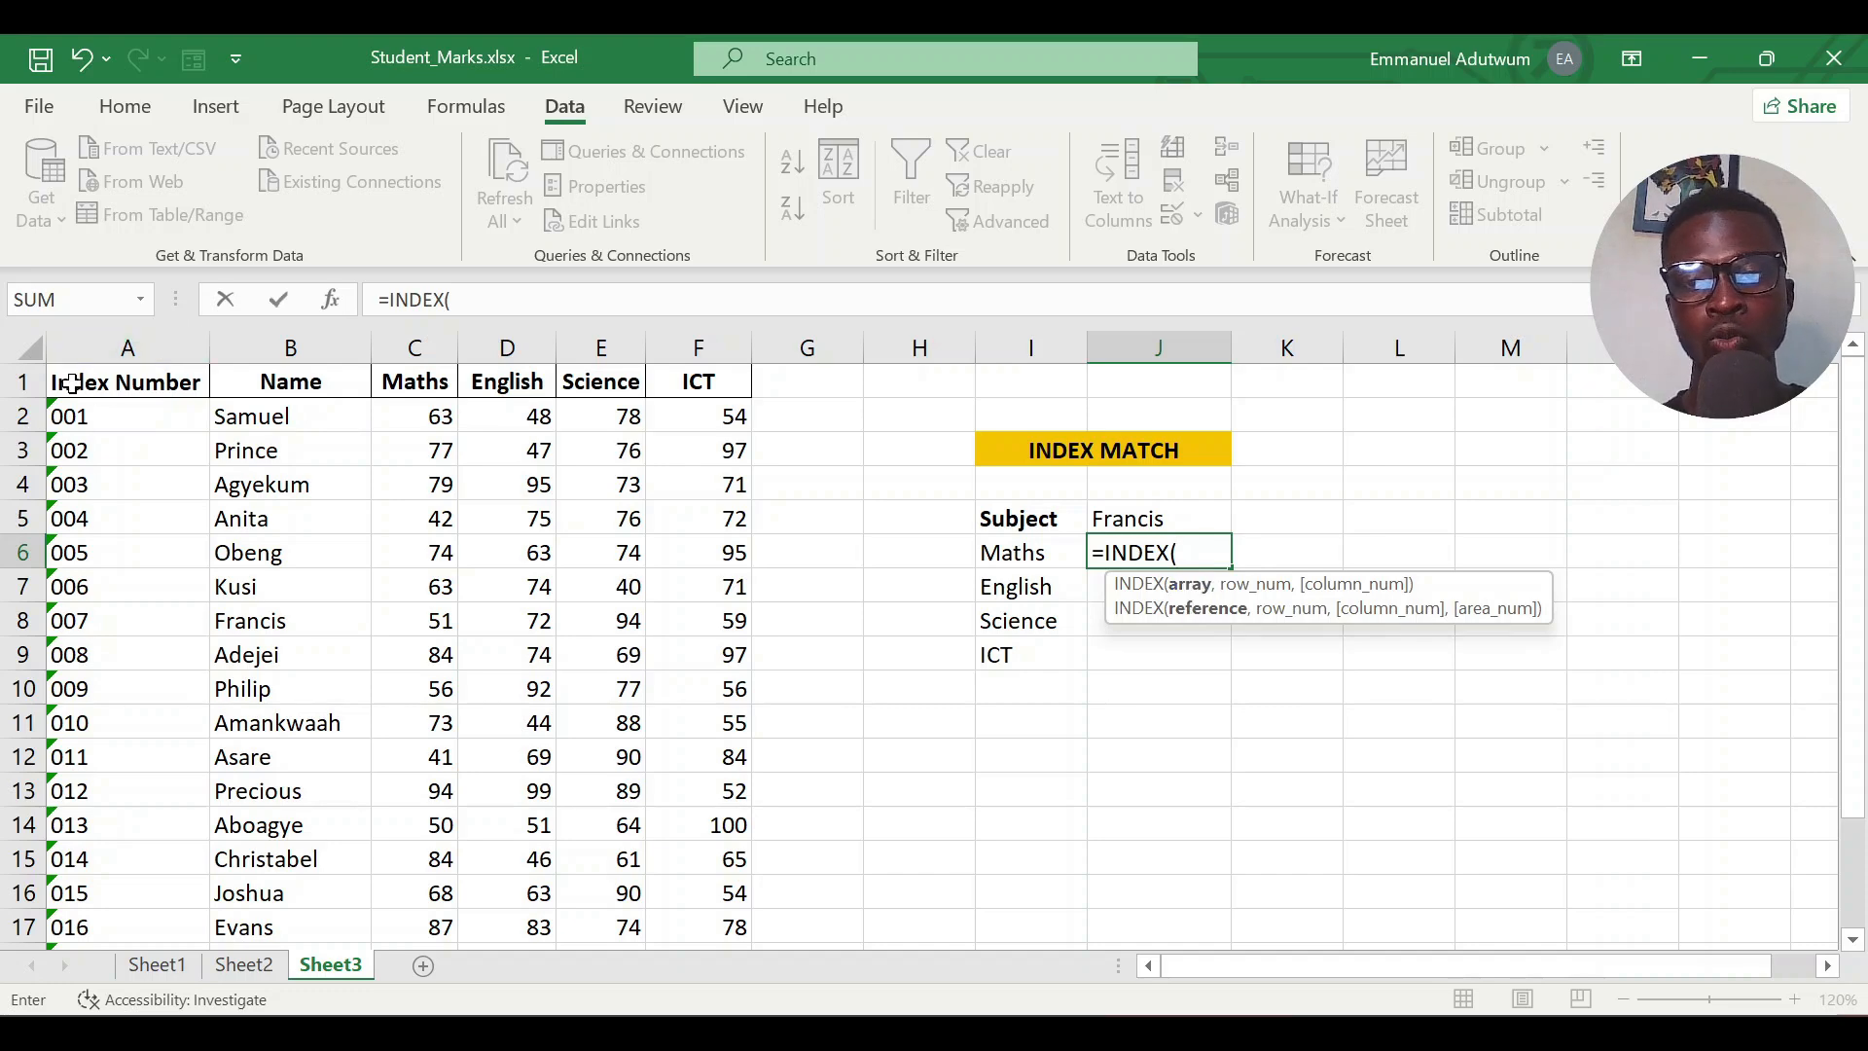
left_click_drag(77, 384, 700, 863)
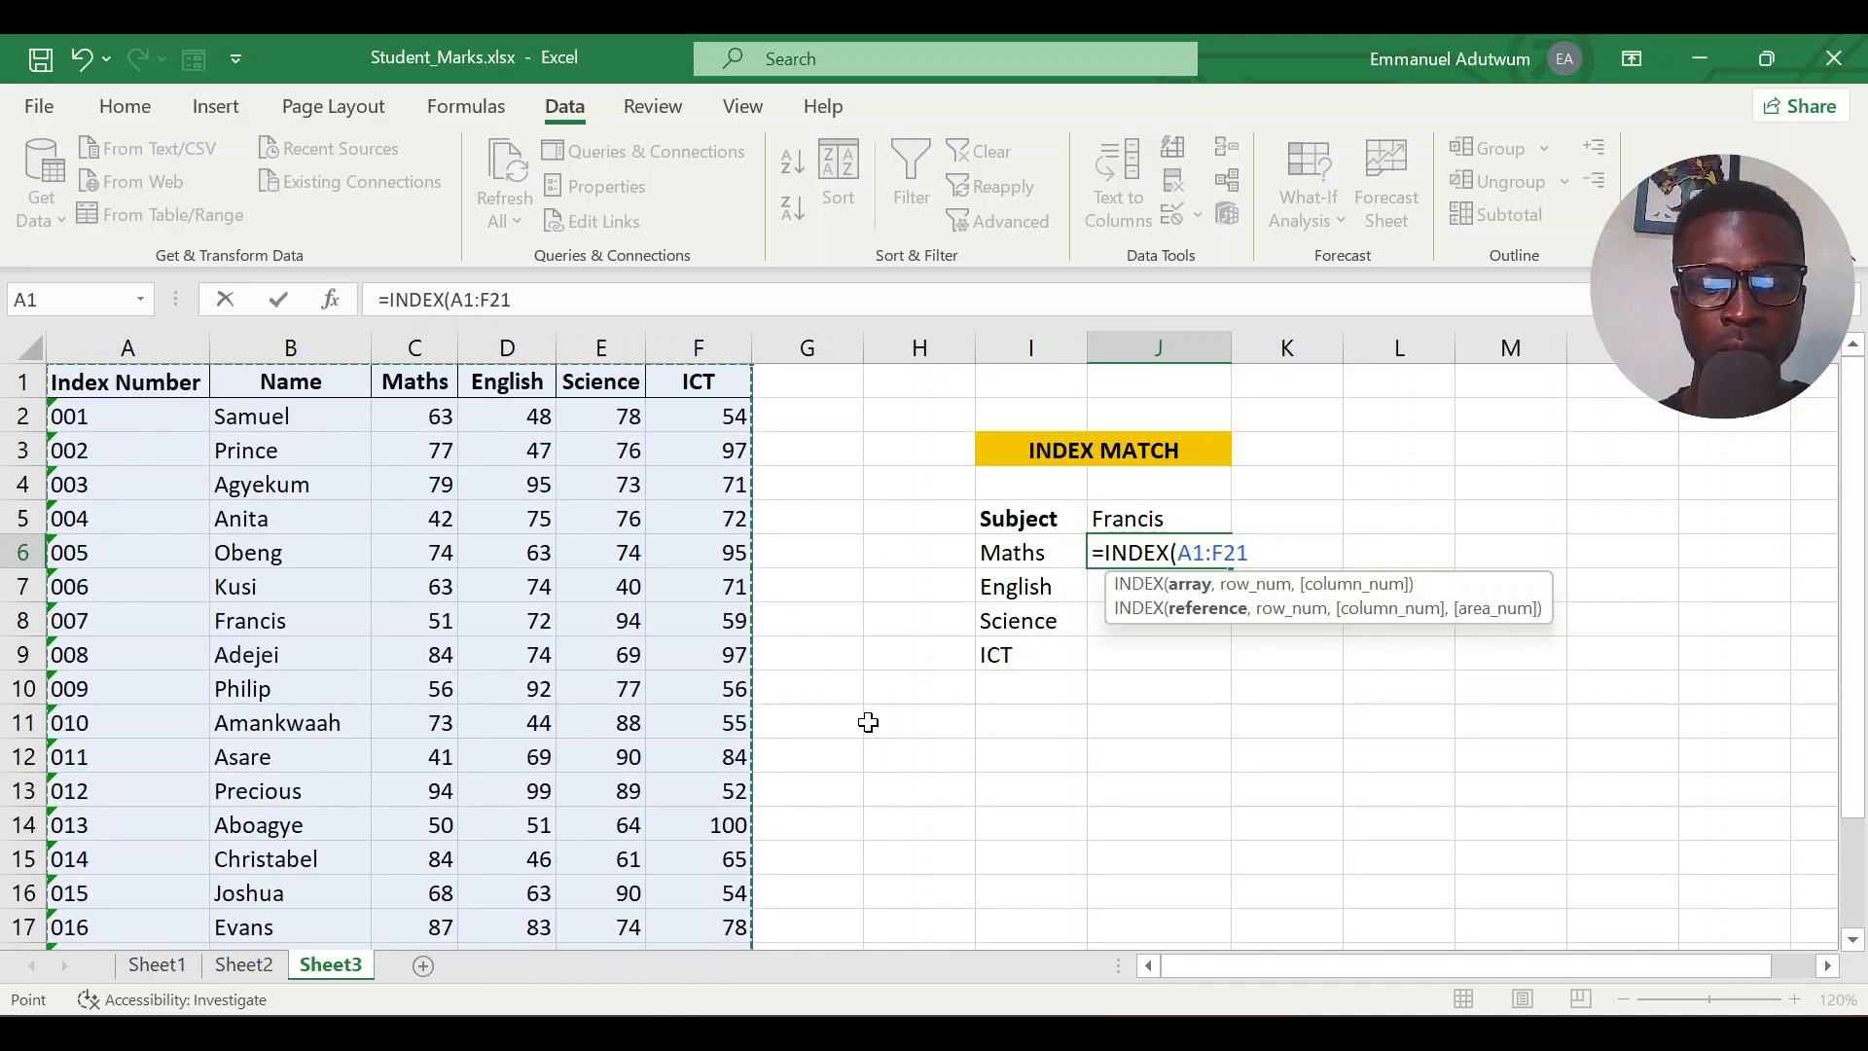
key("F4")
type(",")
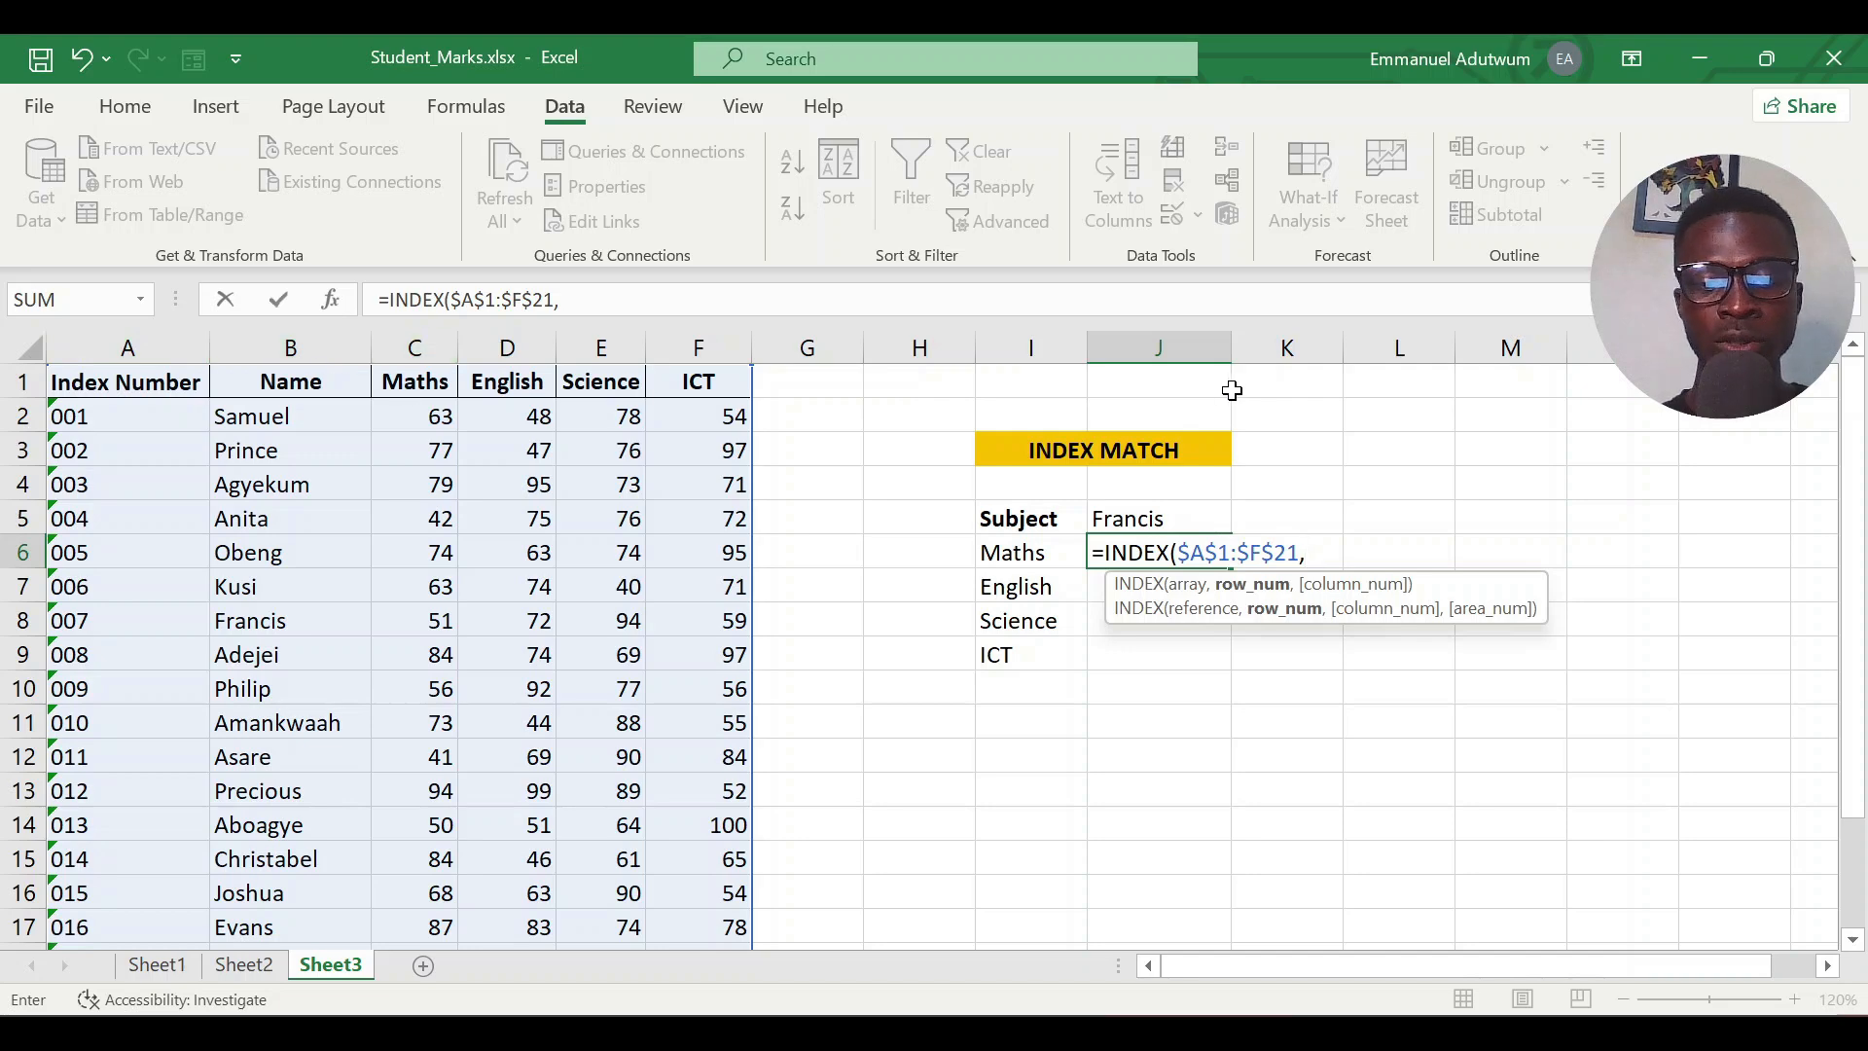
type("8,3)")
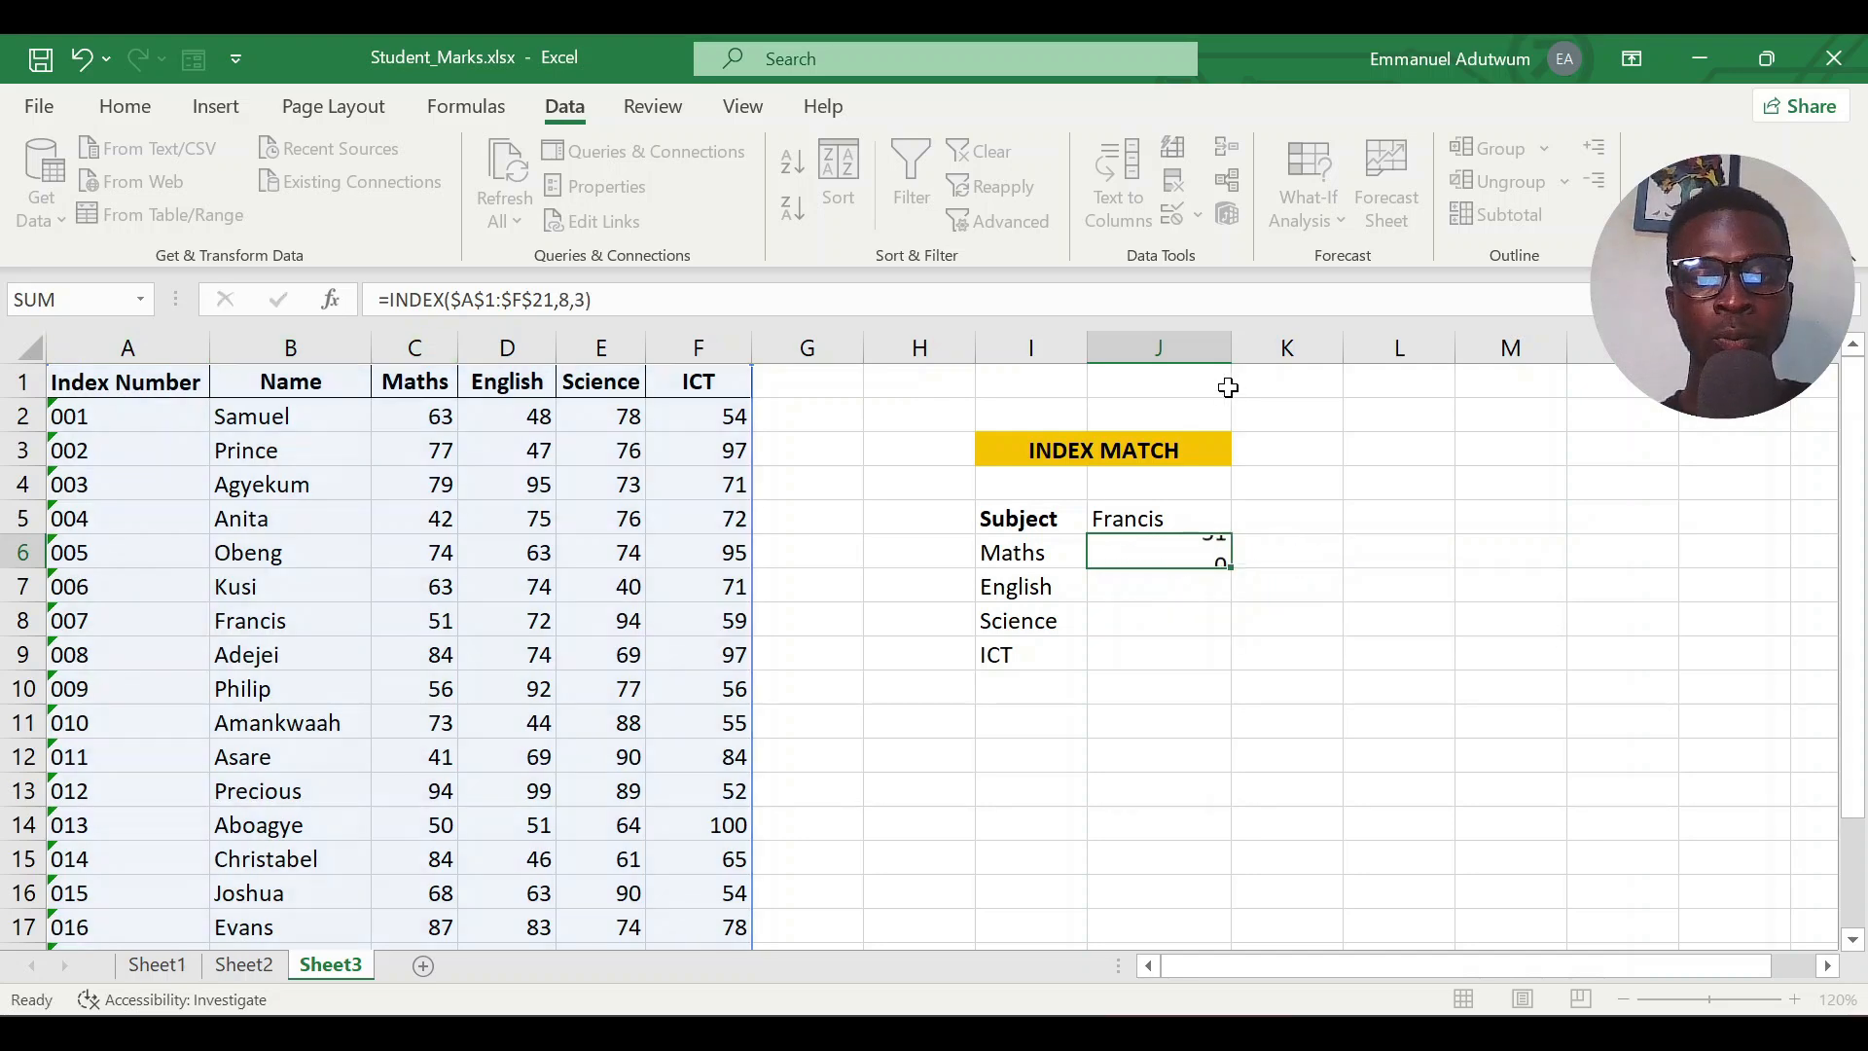
key("Return")
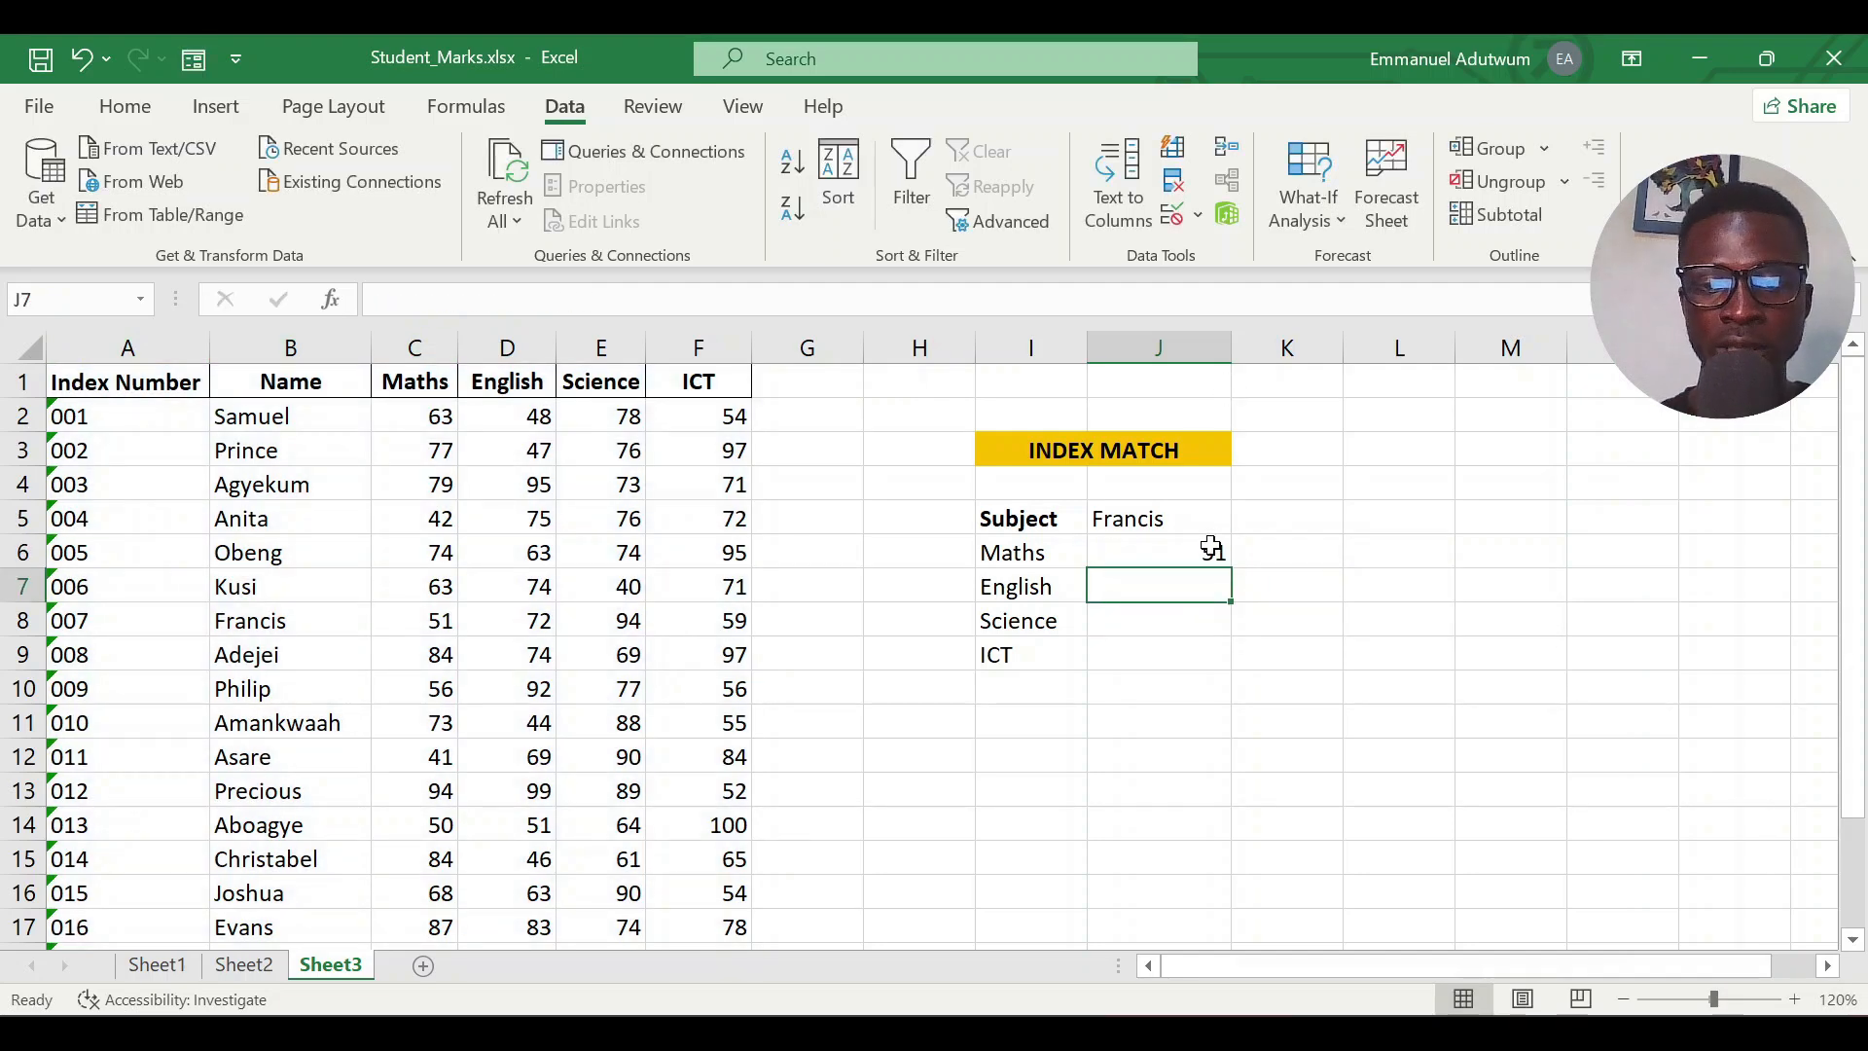
Check the INDEX result in J6 against the selected student's Maths mark in C8
left_click(264, 616)
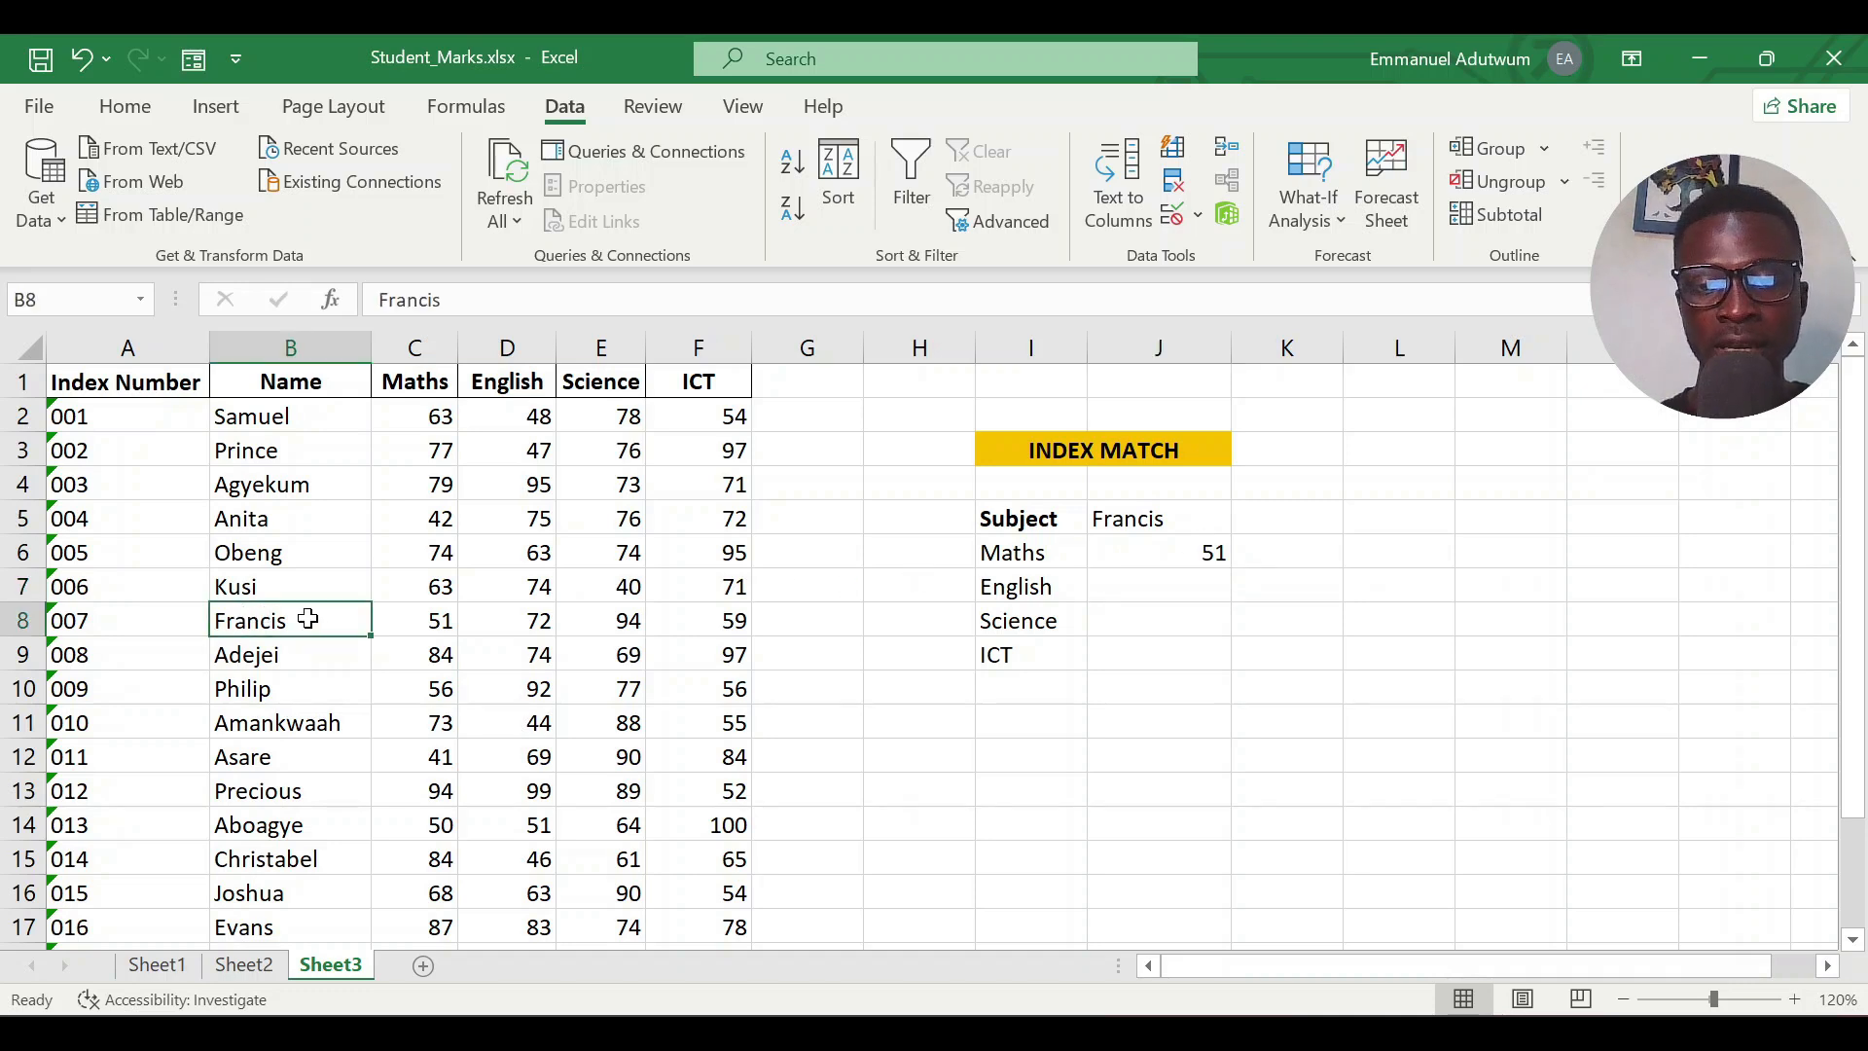
left_click(429, 619)
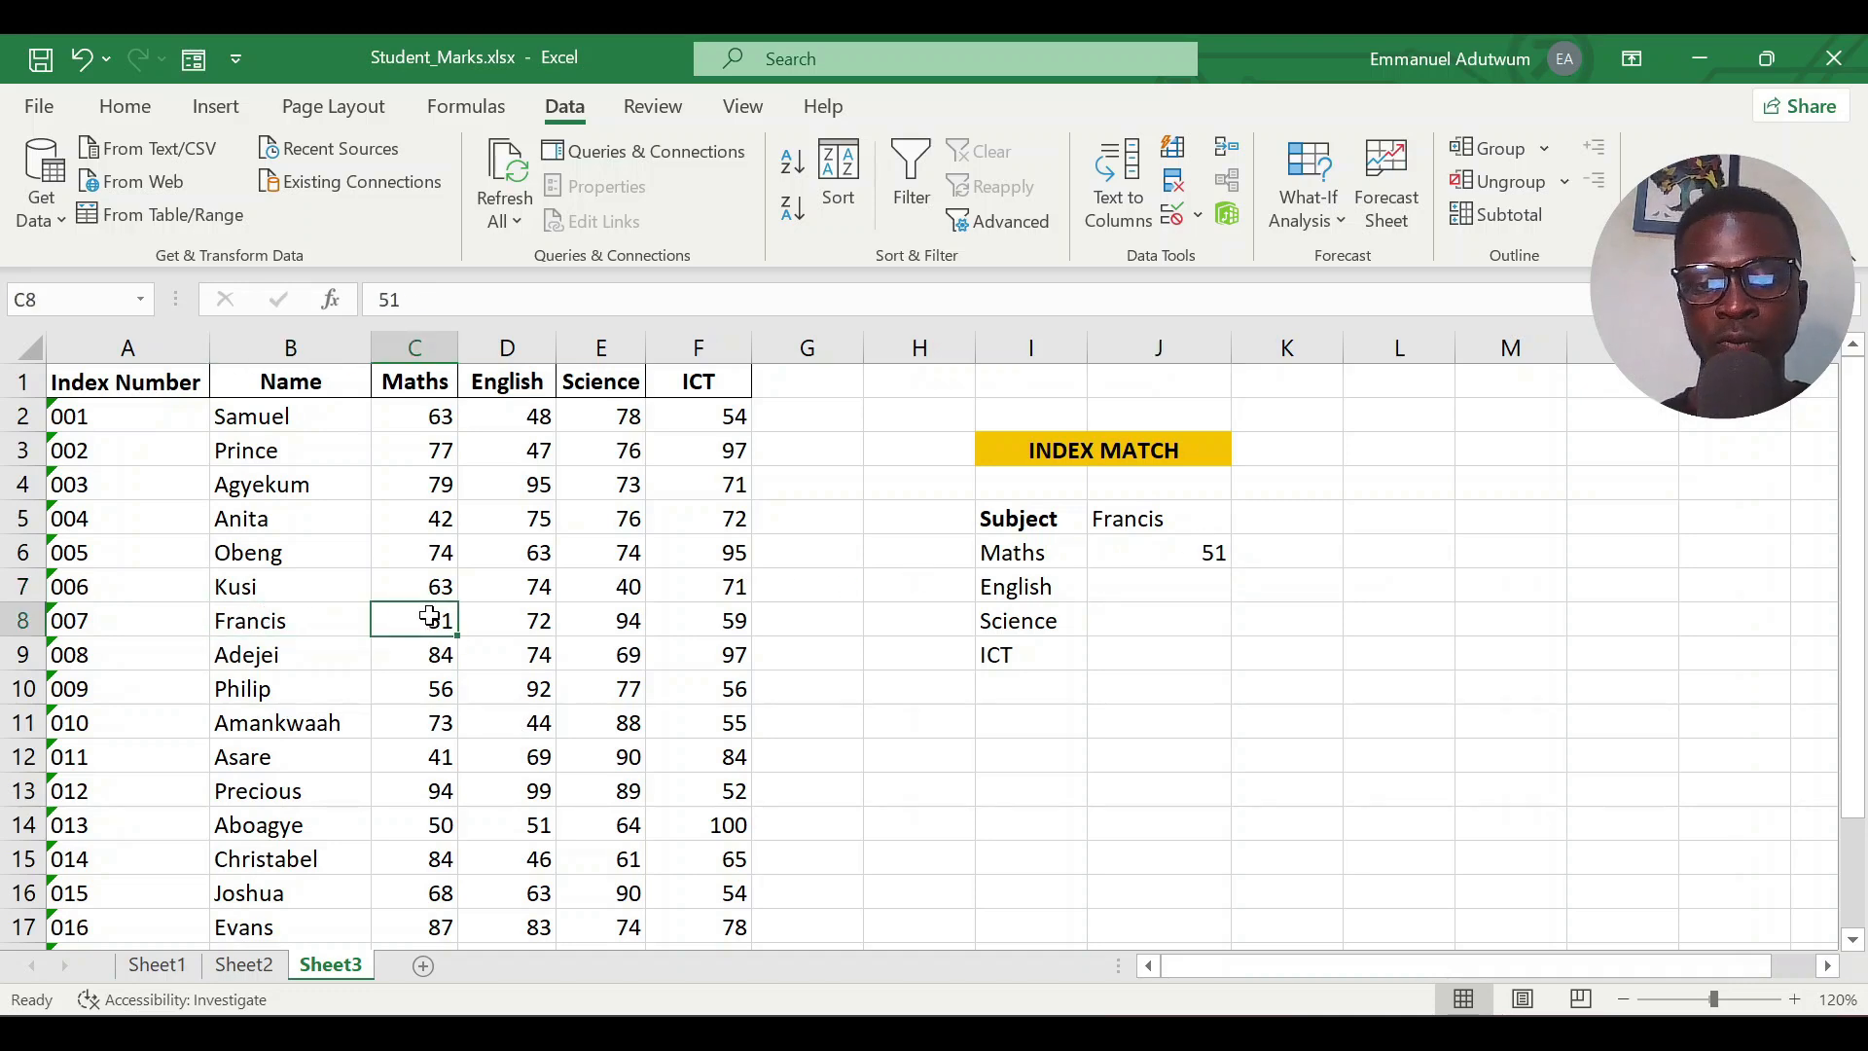
left_click(1192, 554)
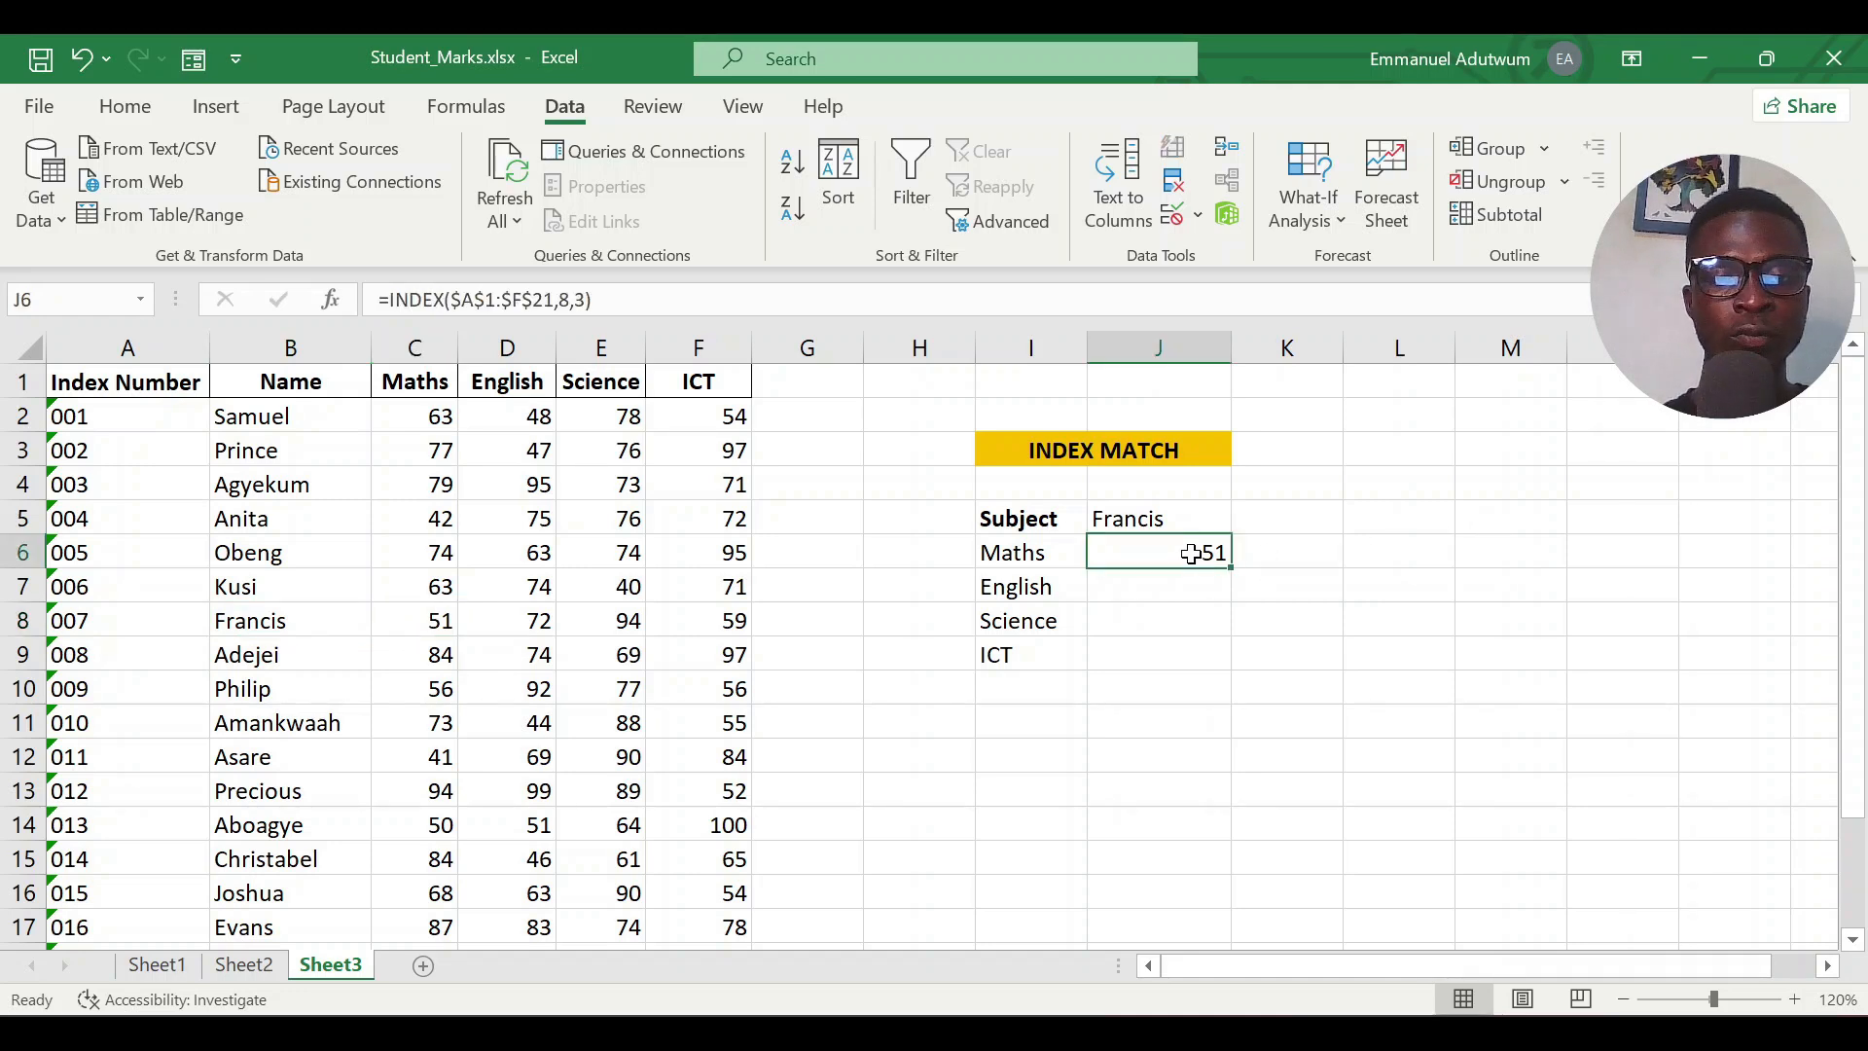
left_click(1144, 584)
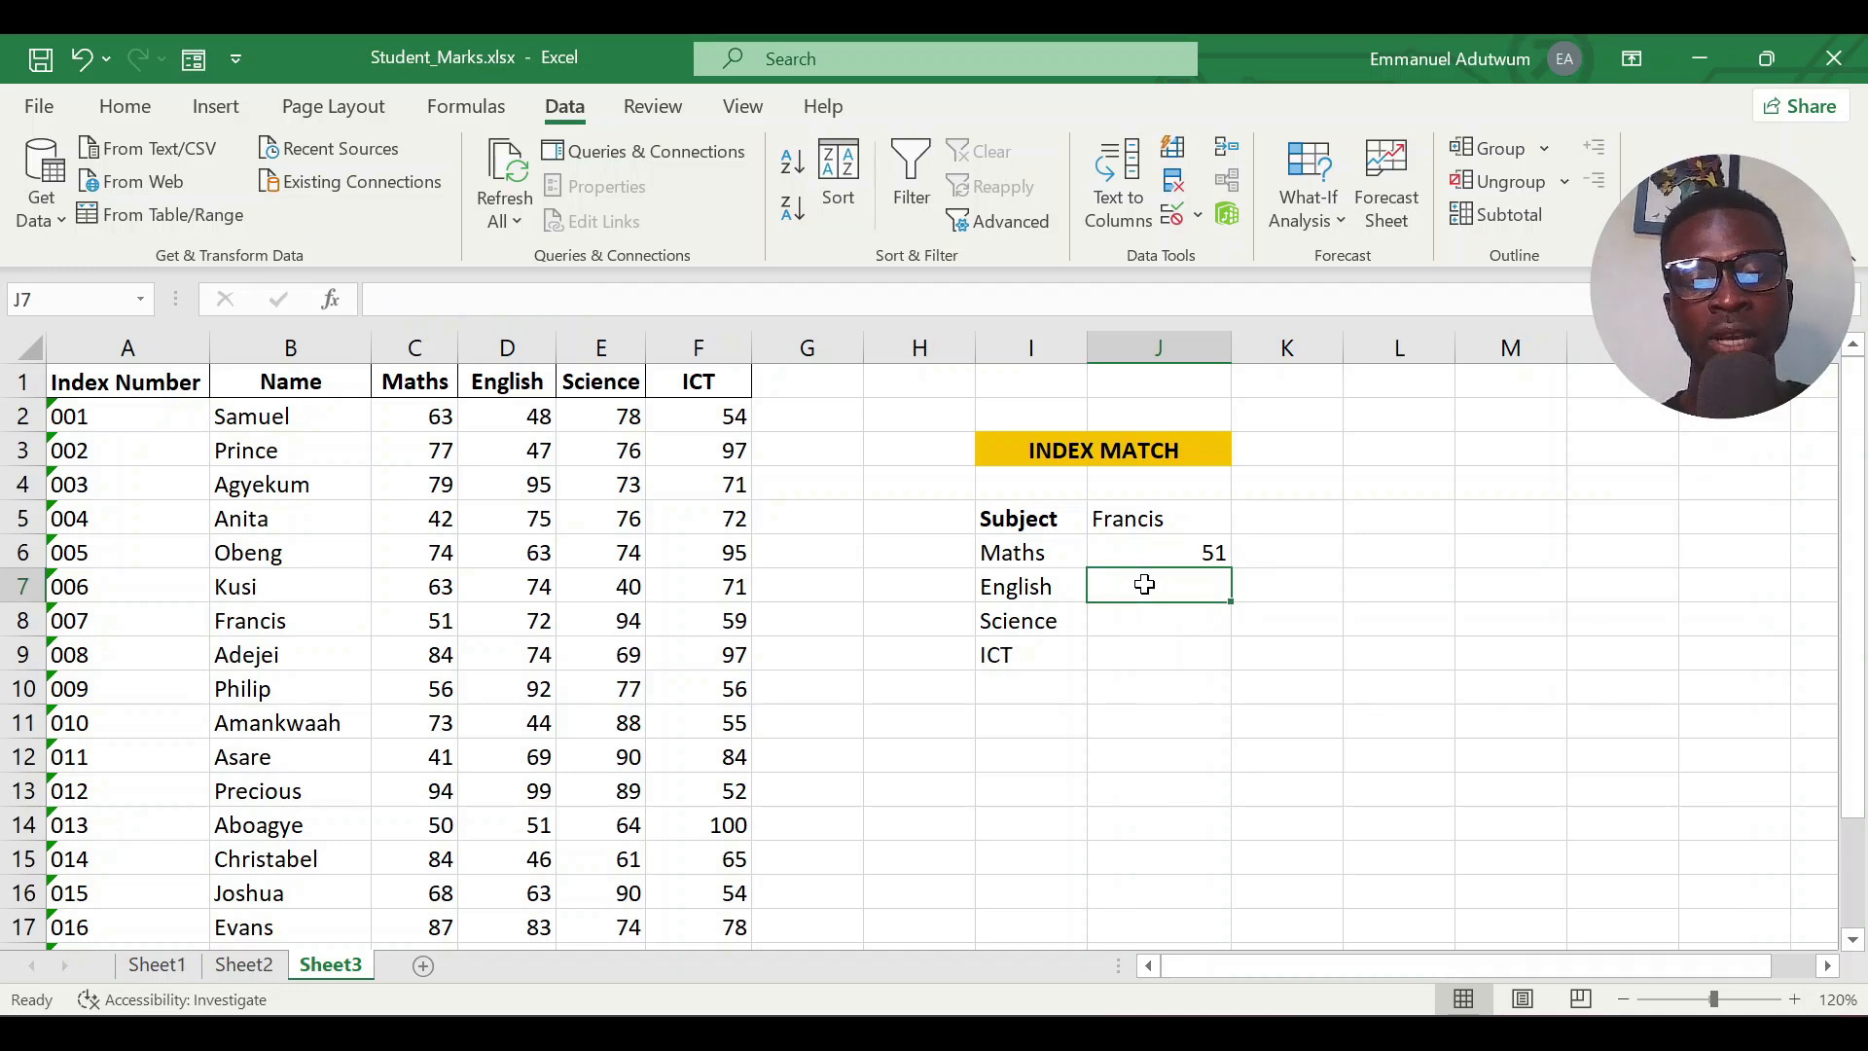
left_click(1191, 552)
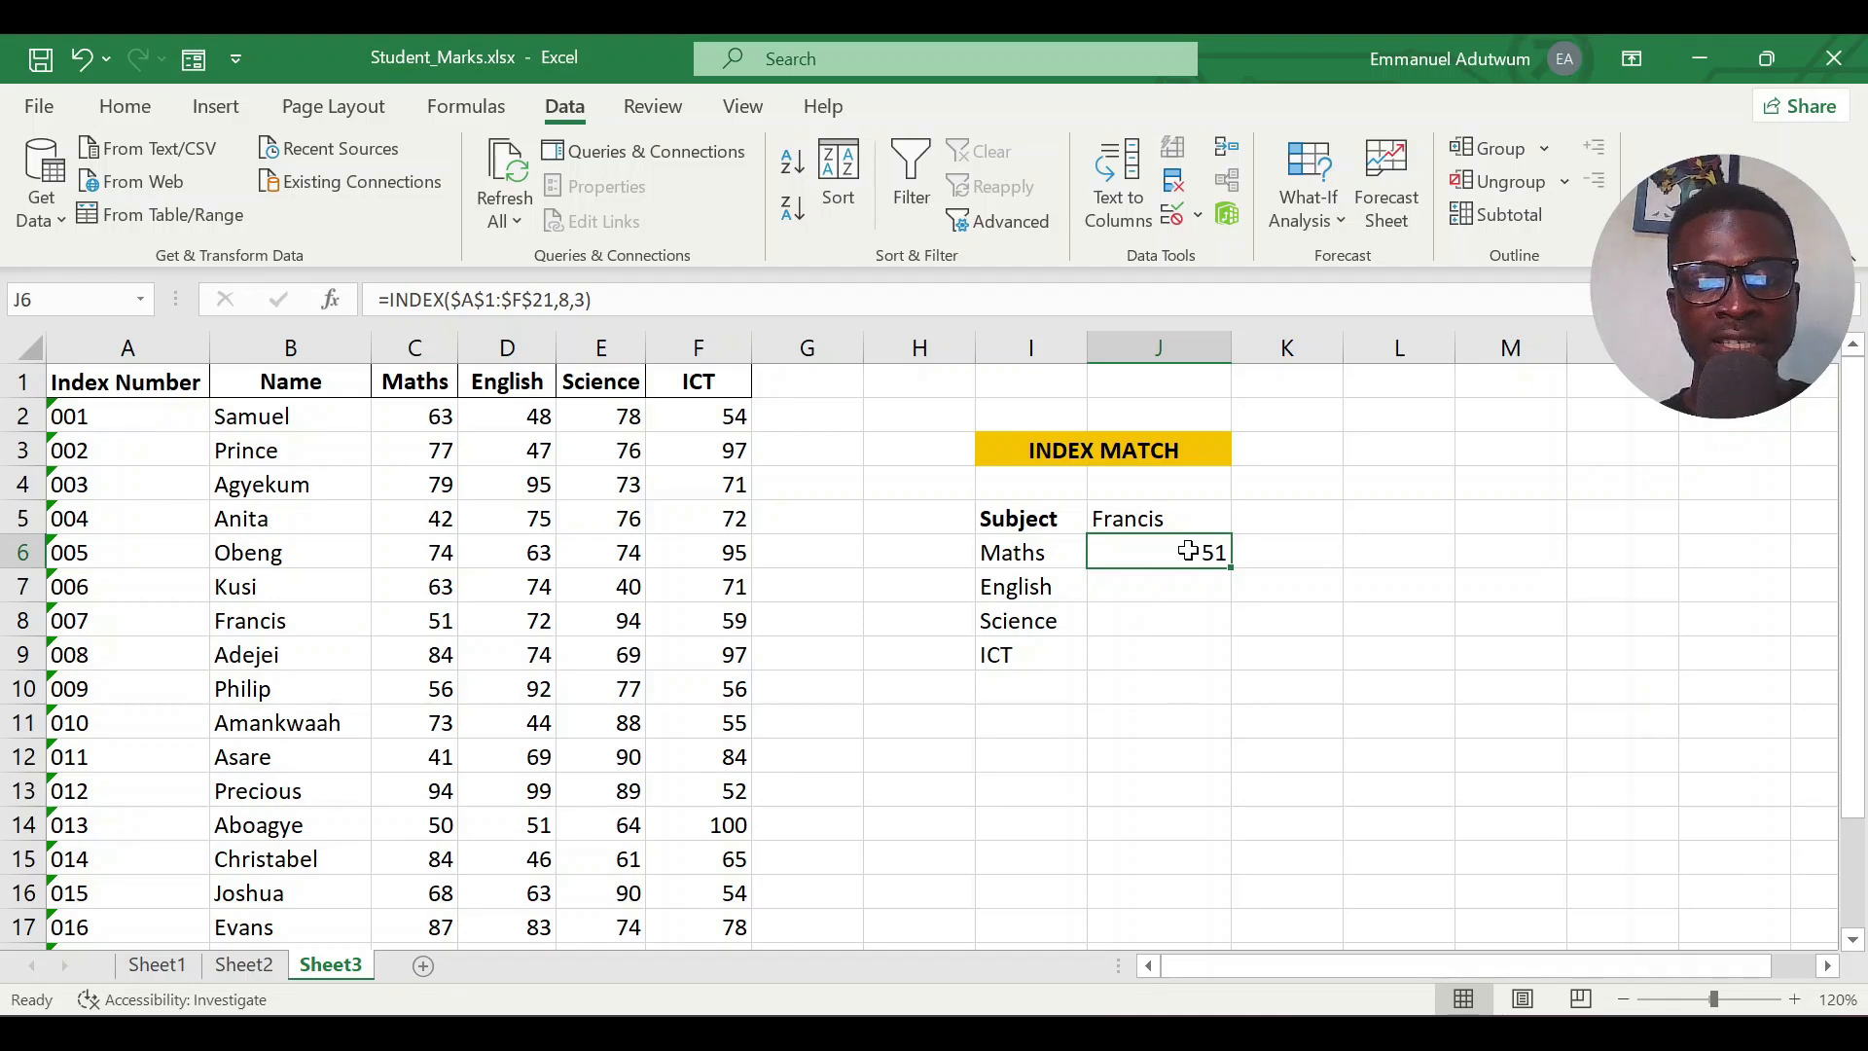
Enter =MATCH(J5,$B$1:$B$21,0) in L6 to find the selected student's row position in the Name column
left_click(1427, 548)
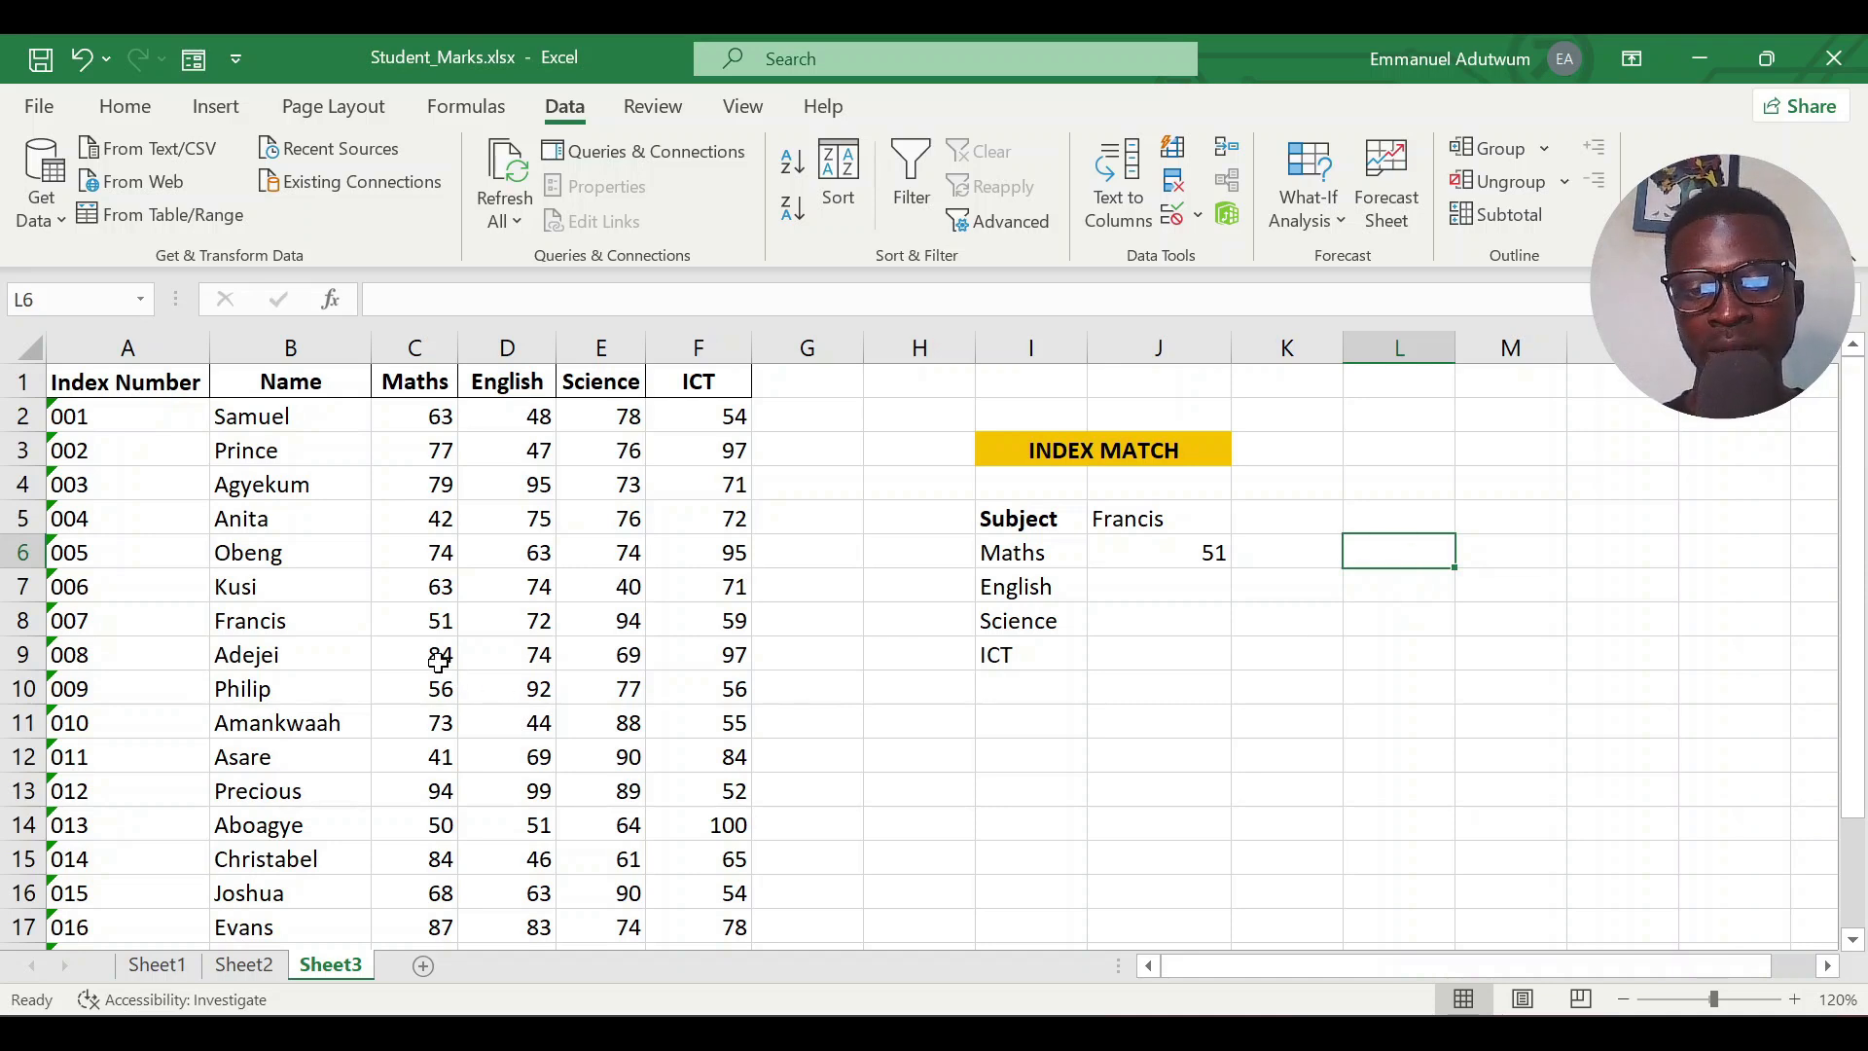
type("=")
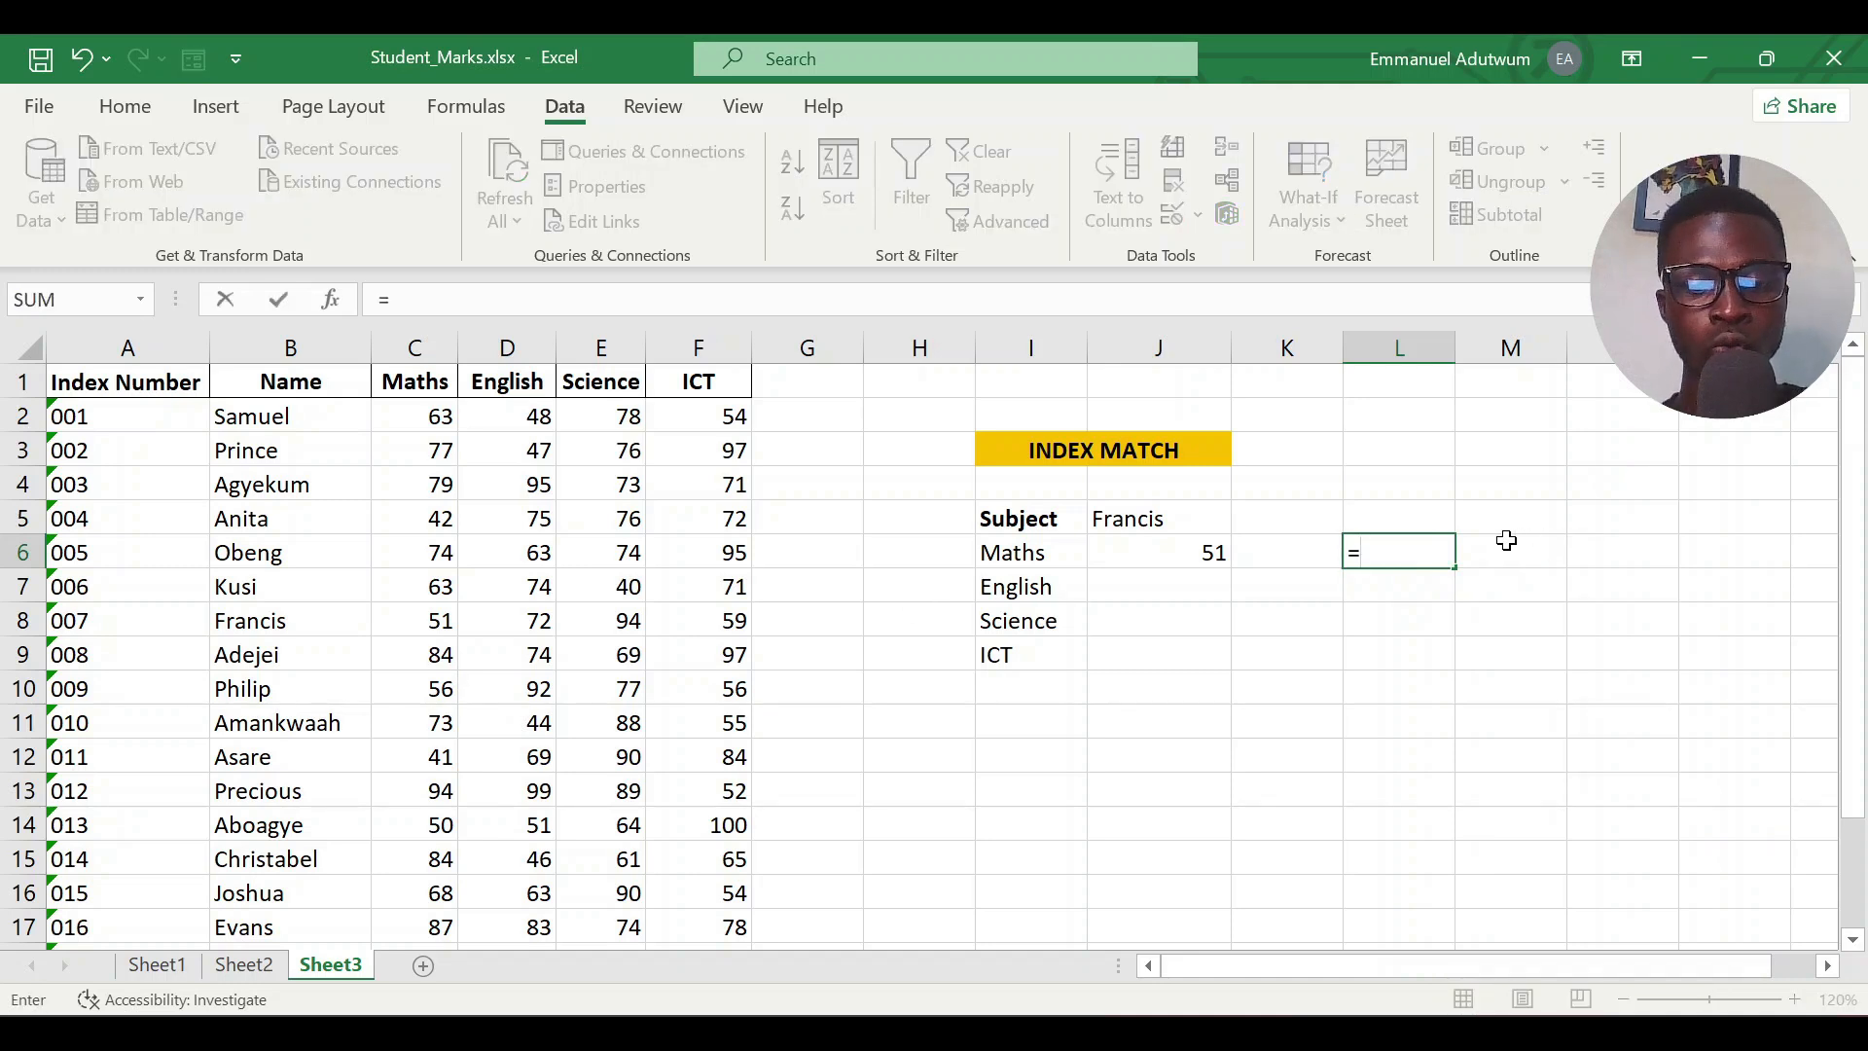
type("mat")
key("Tab")
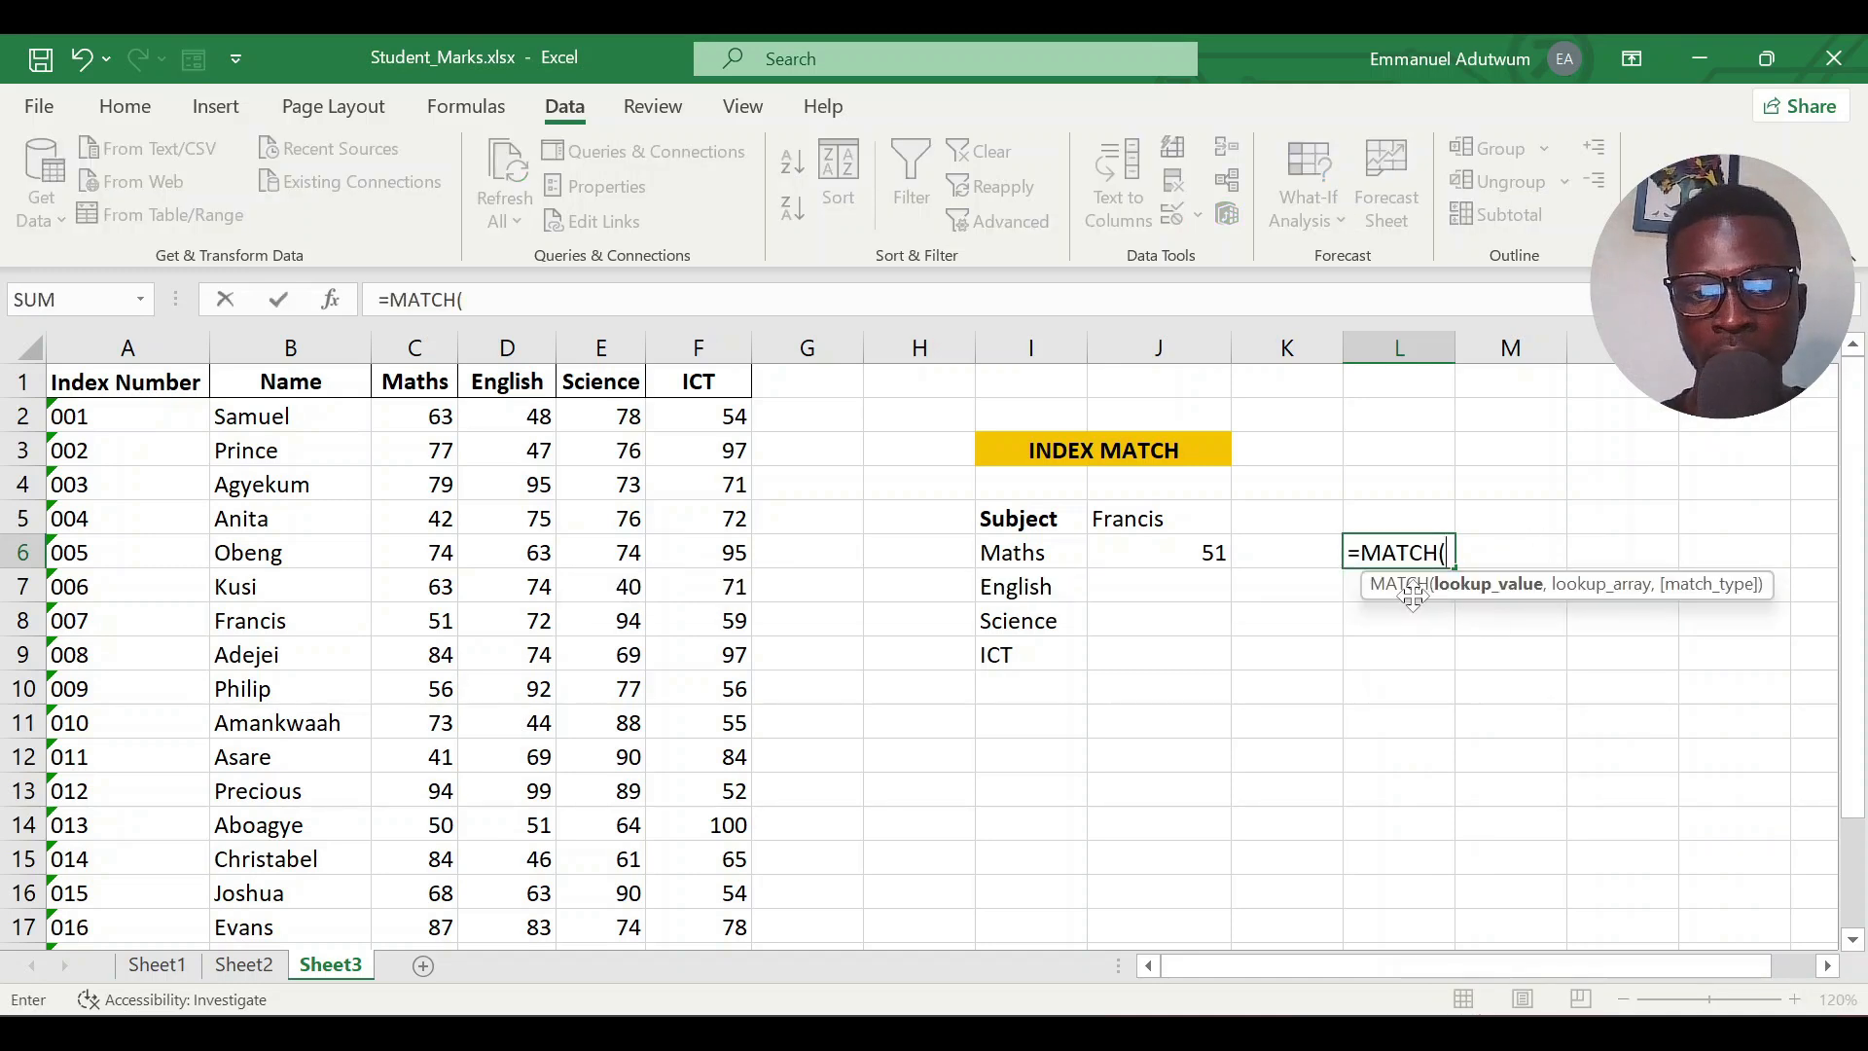
left_click(1151, 519)
type(",")
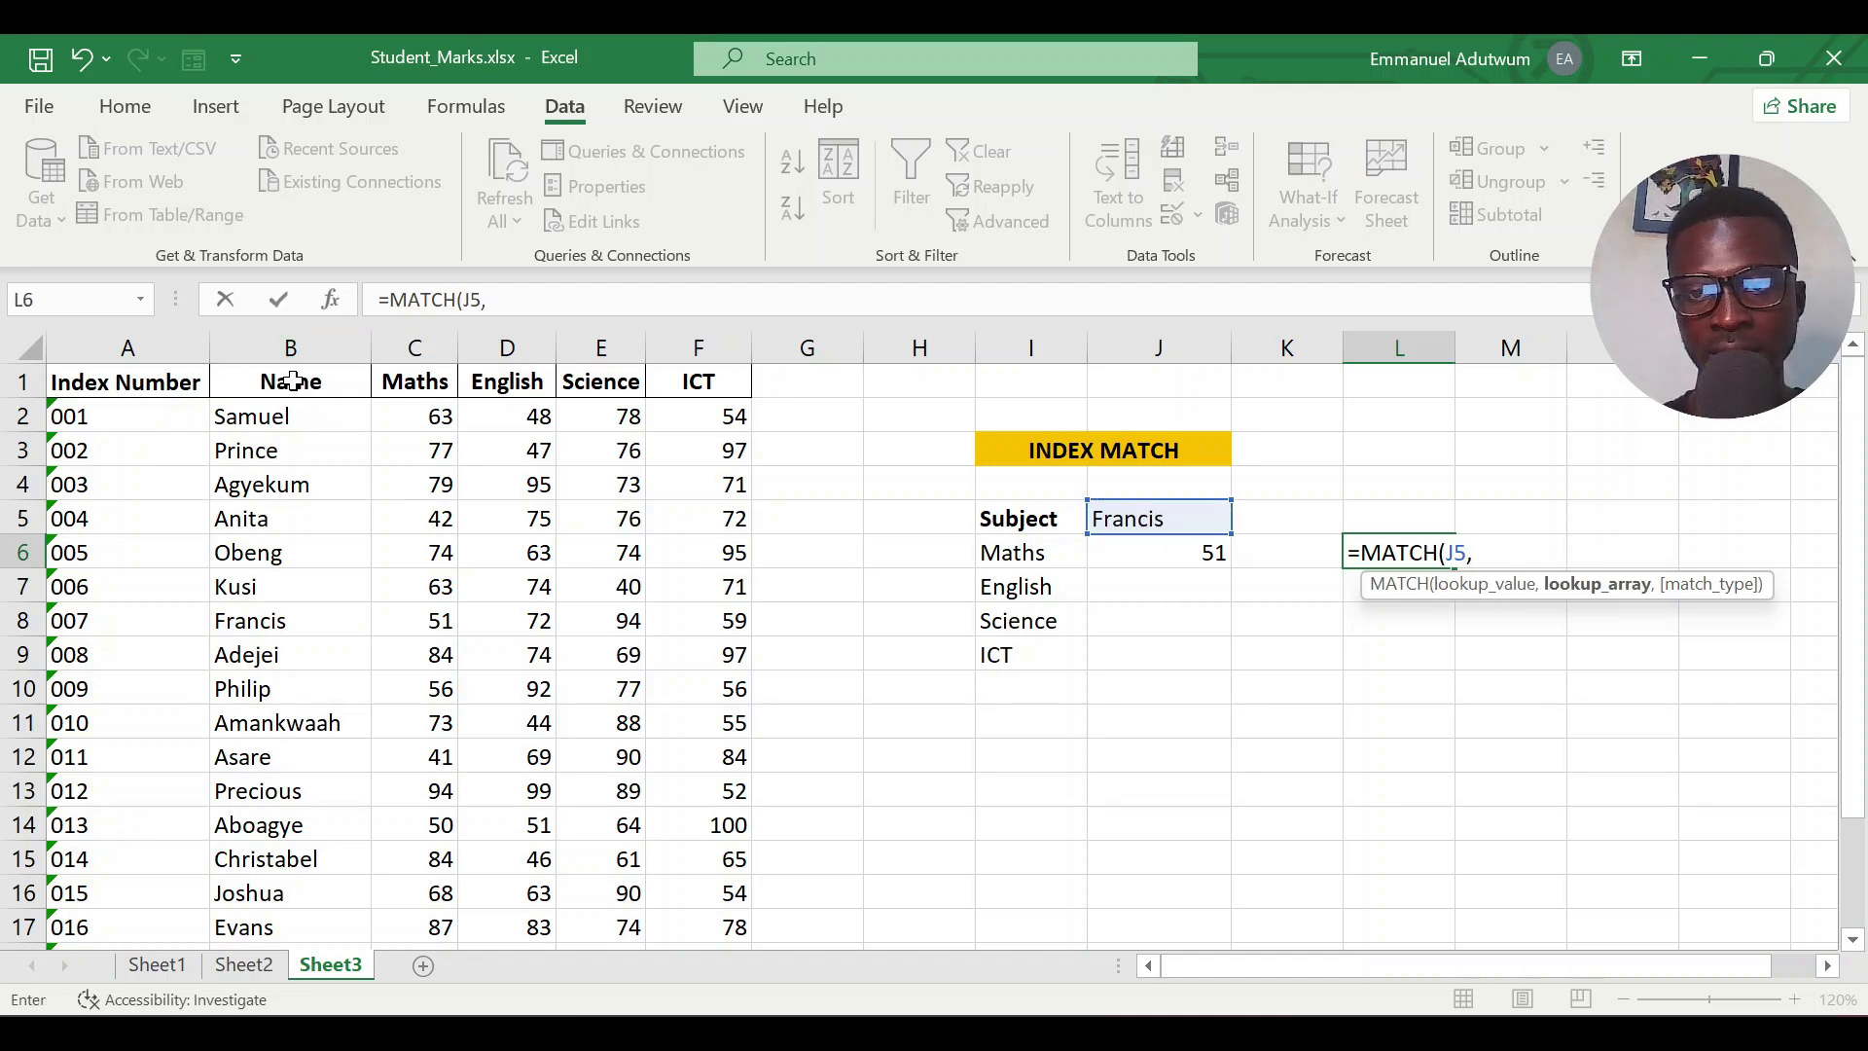
left_click_drag(272, 382, 276, 890)
key("F4")
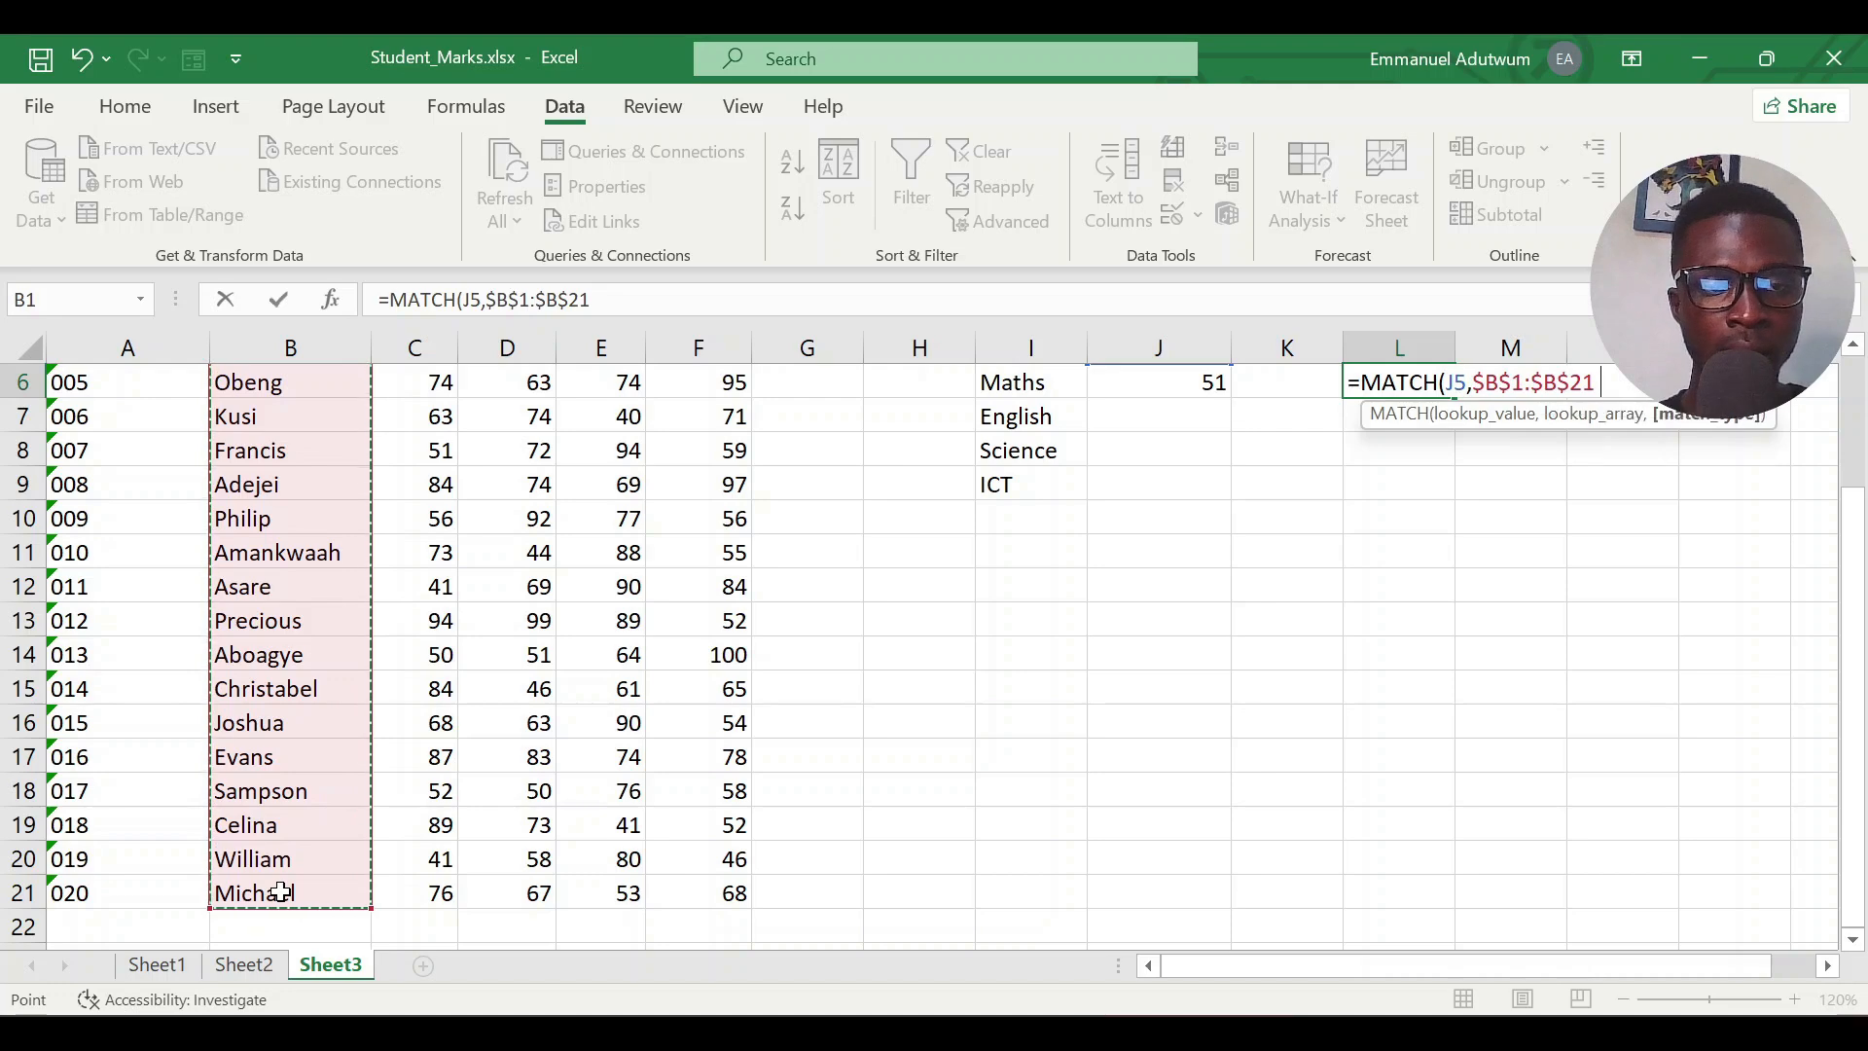
type(",")
key("Down")
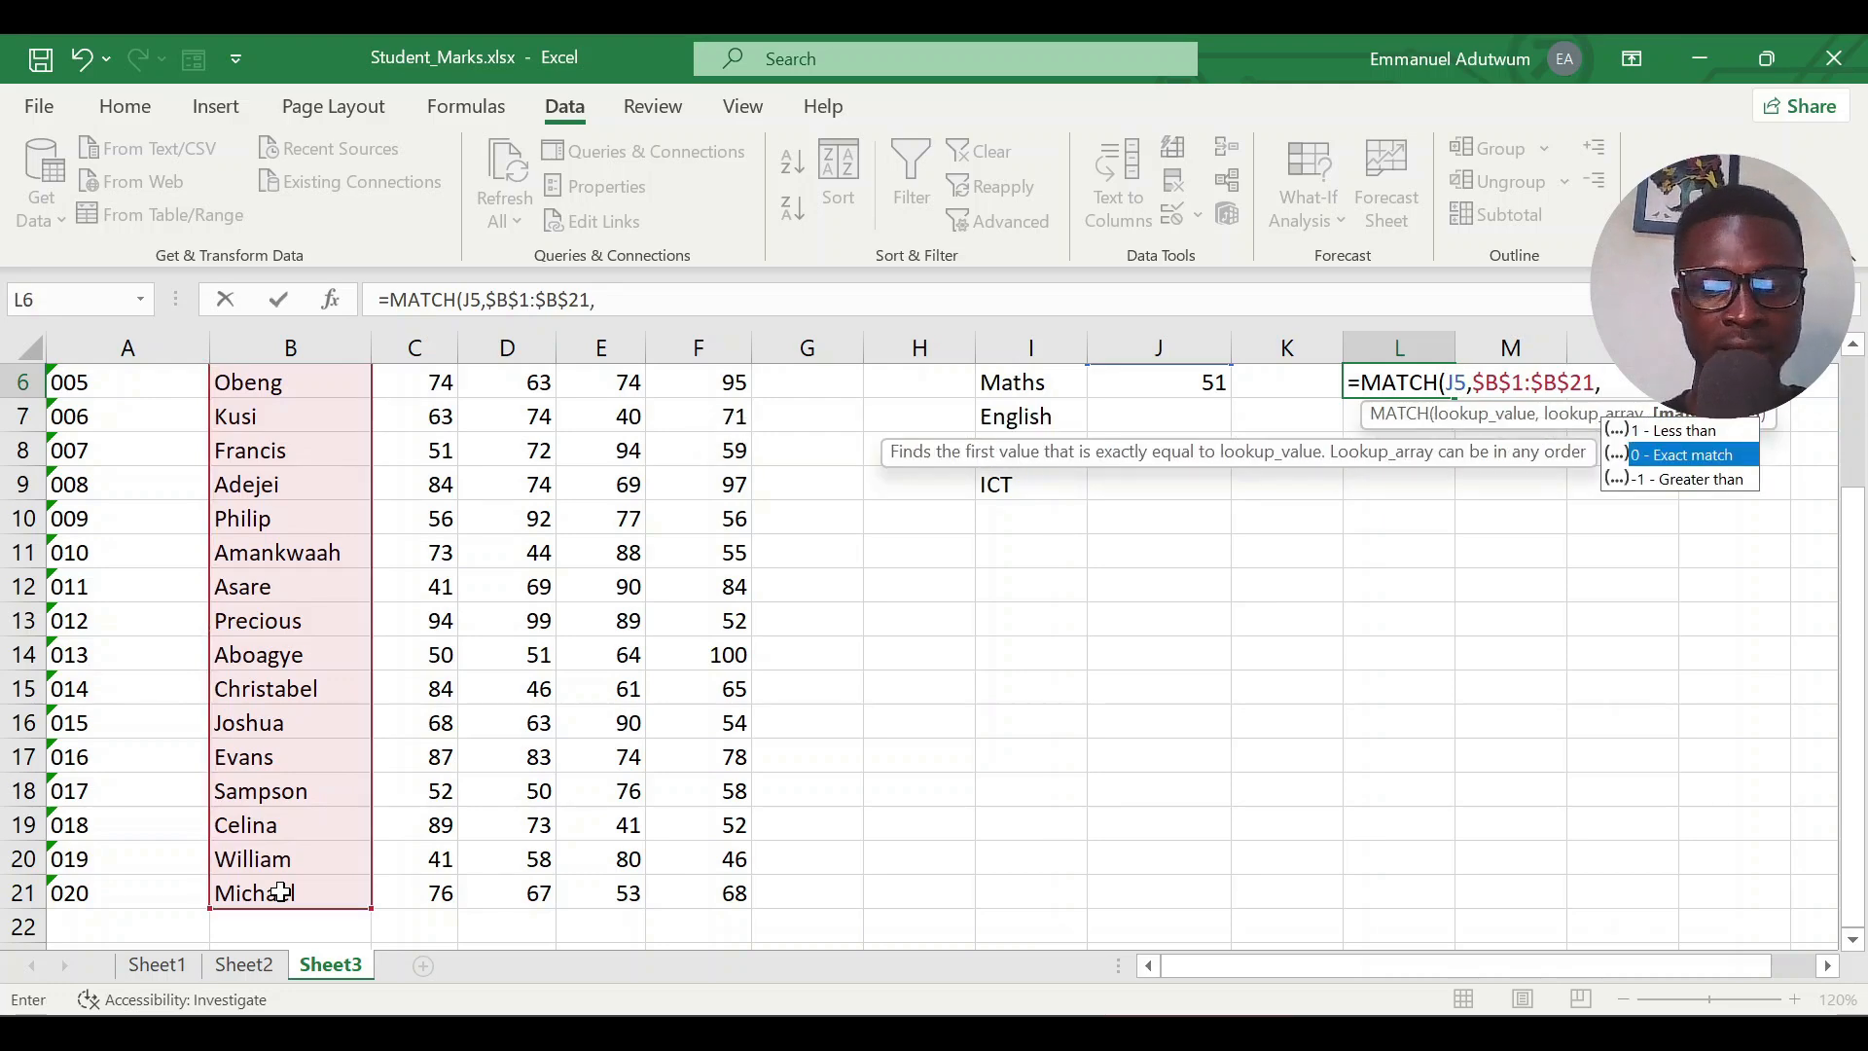
key("Tab")
scroll(1642, 517, "up", 2)
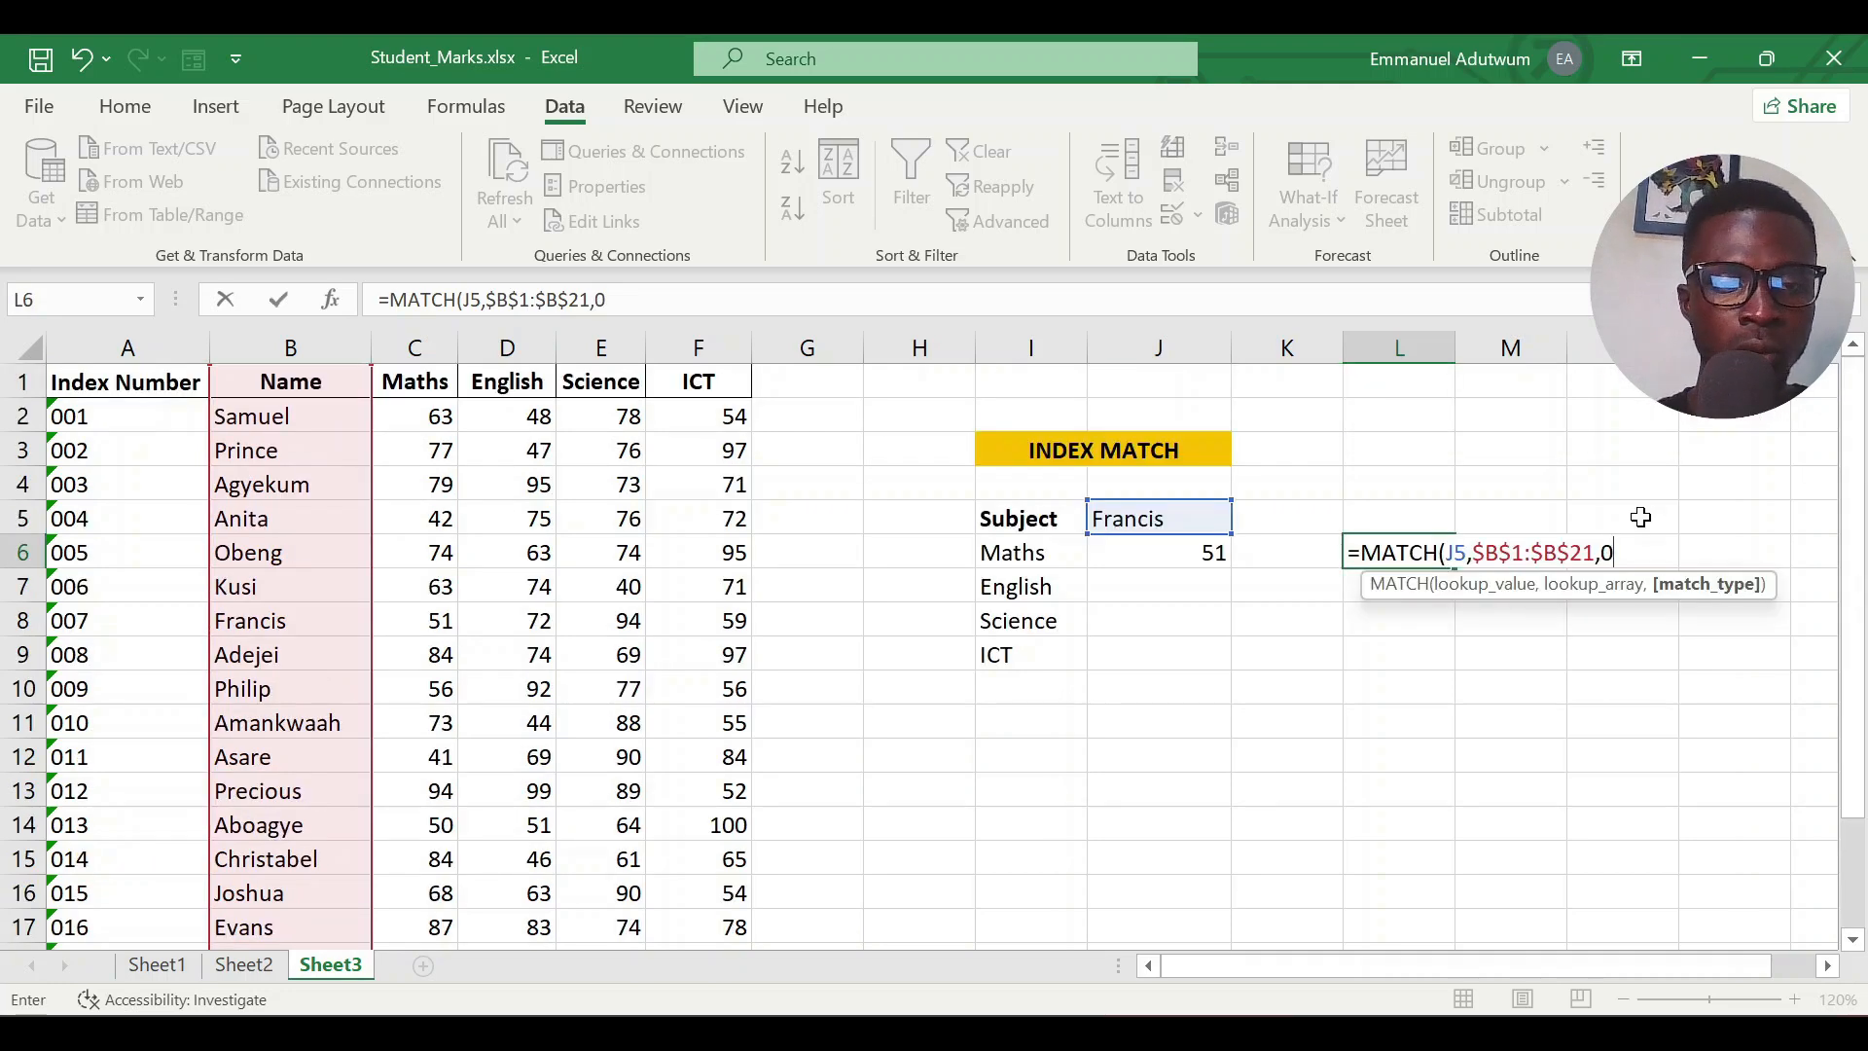
type(")")
key("Return")
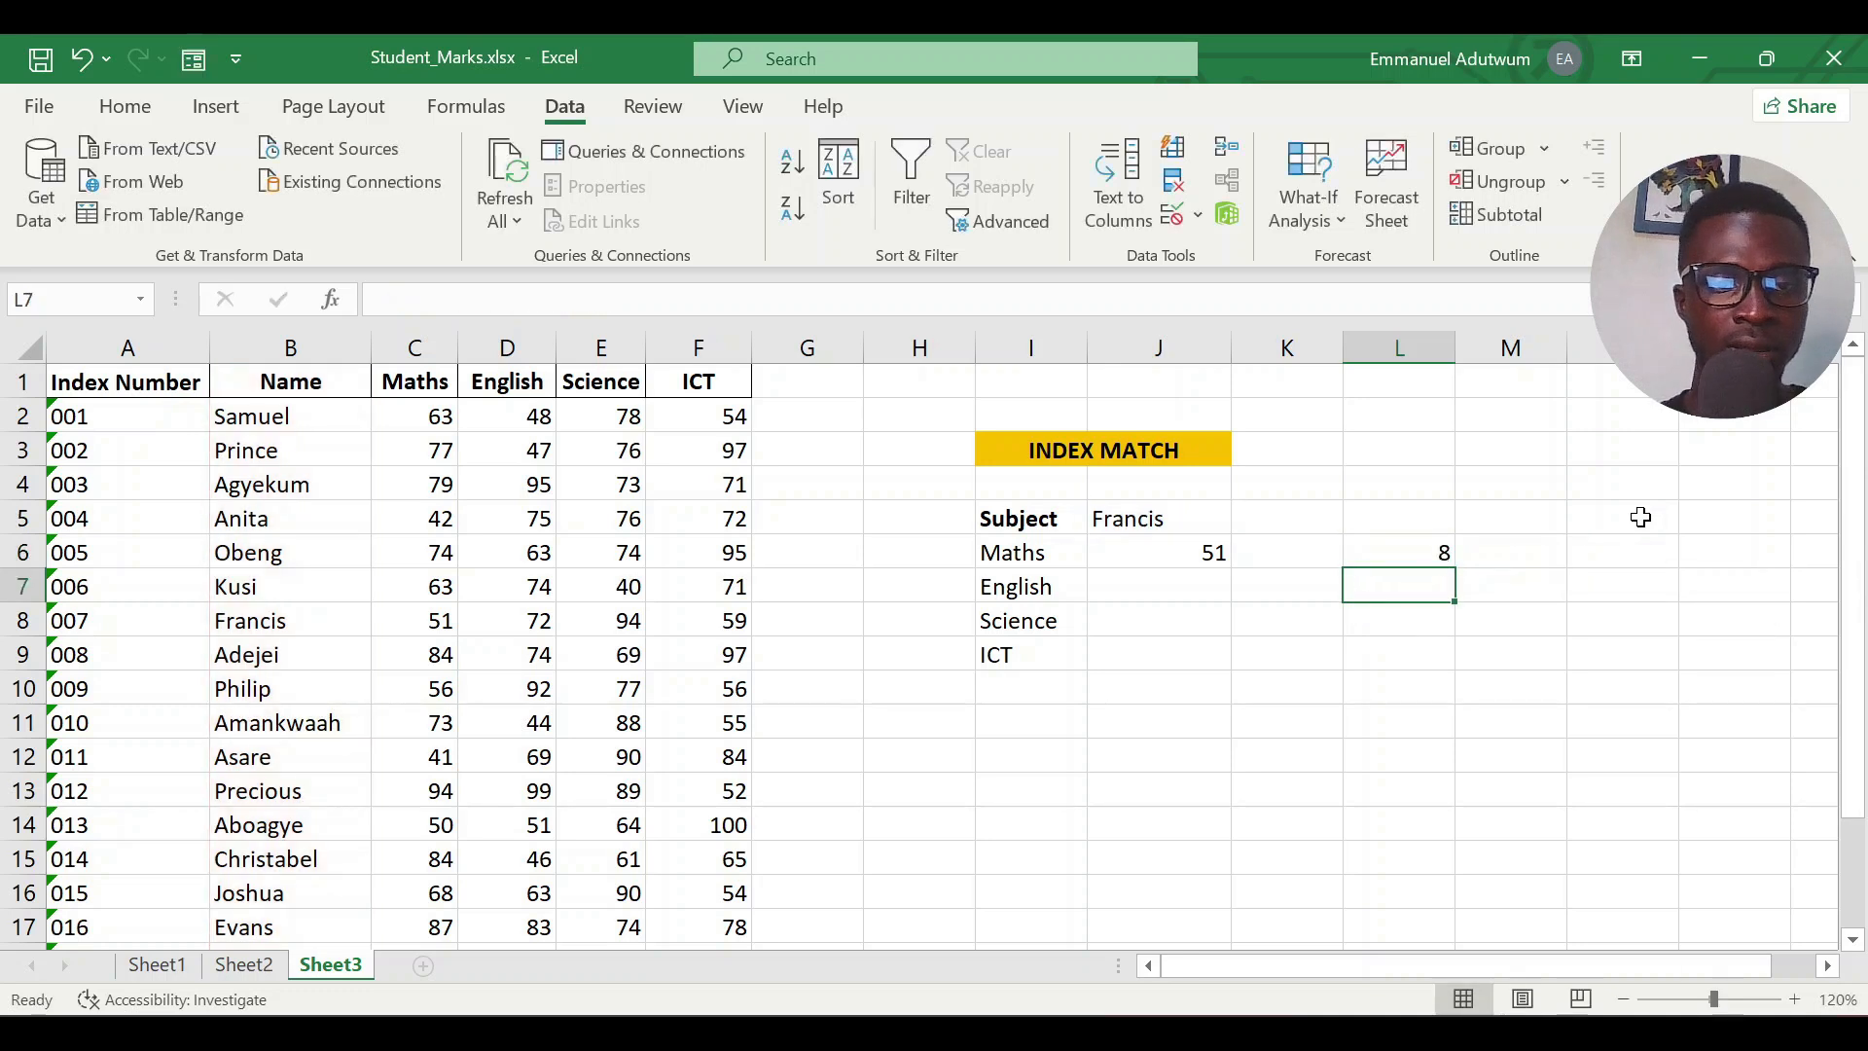
left_click(1438, 556)
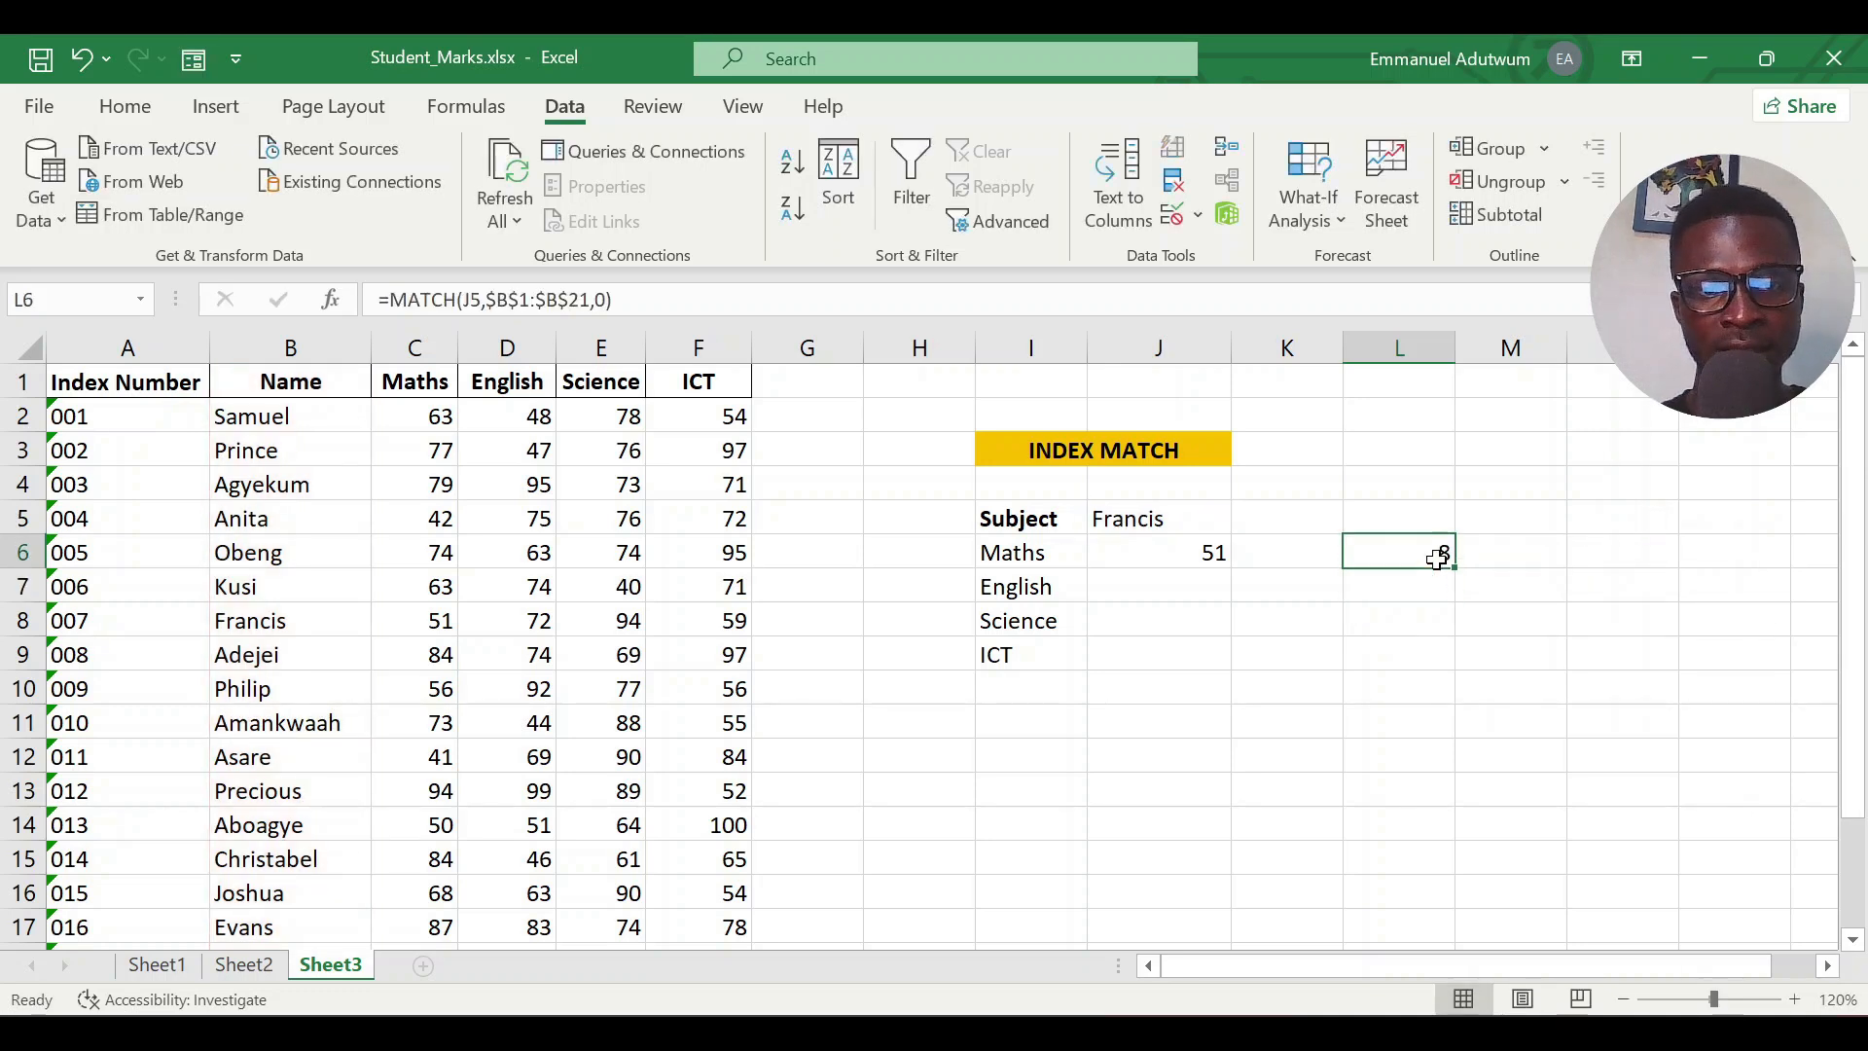
left_click(1494, 560)
type("=")
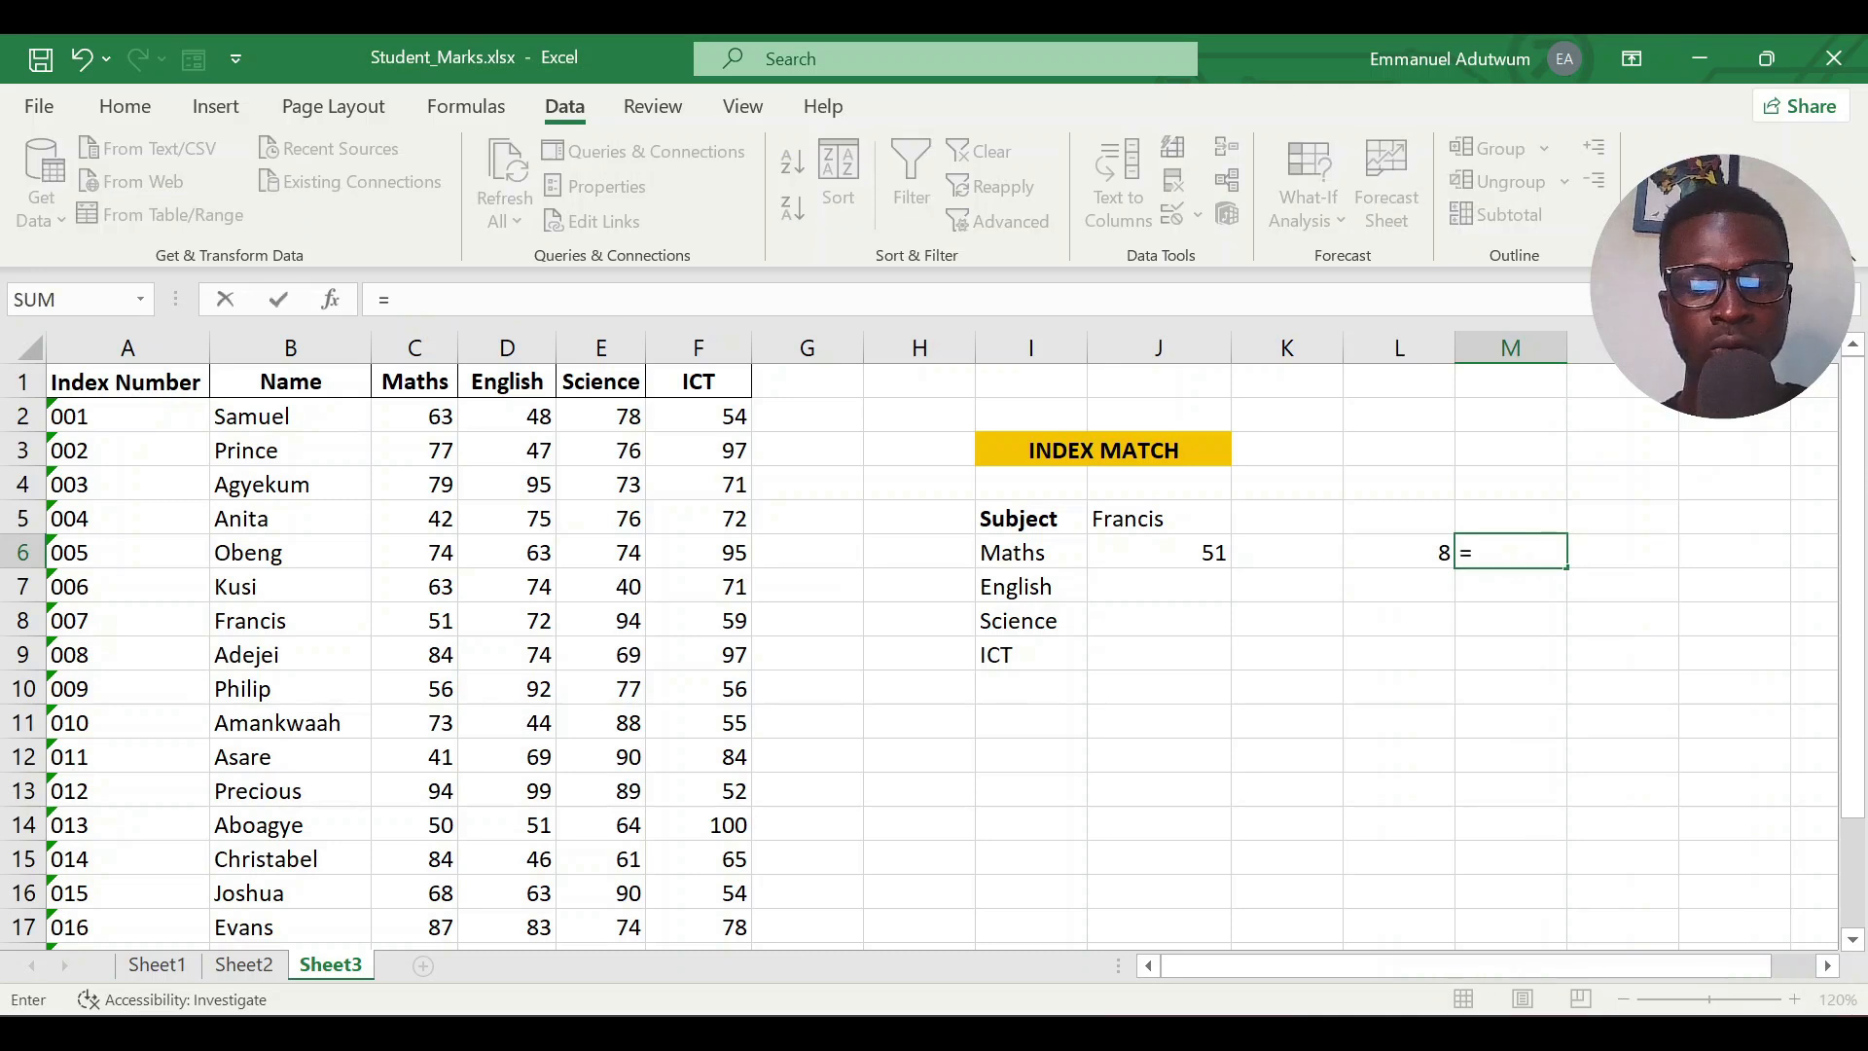
type("MATCH(")
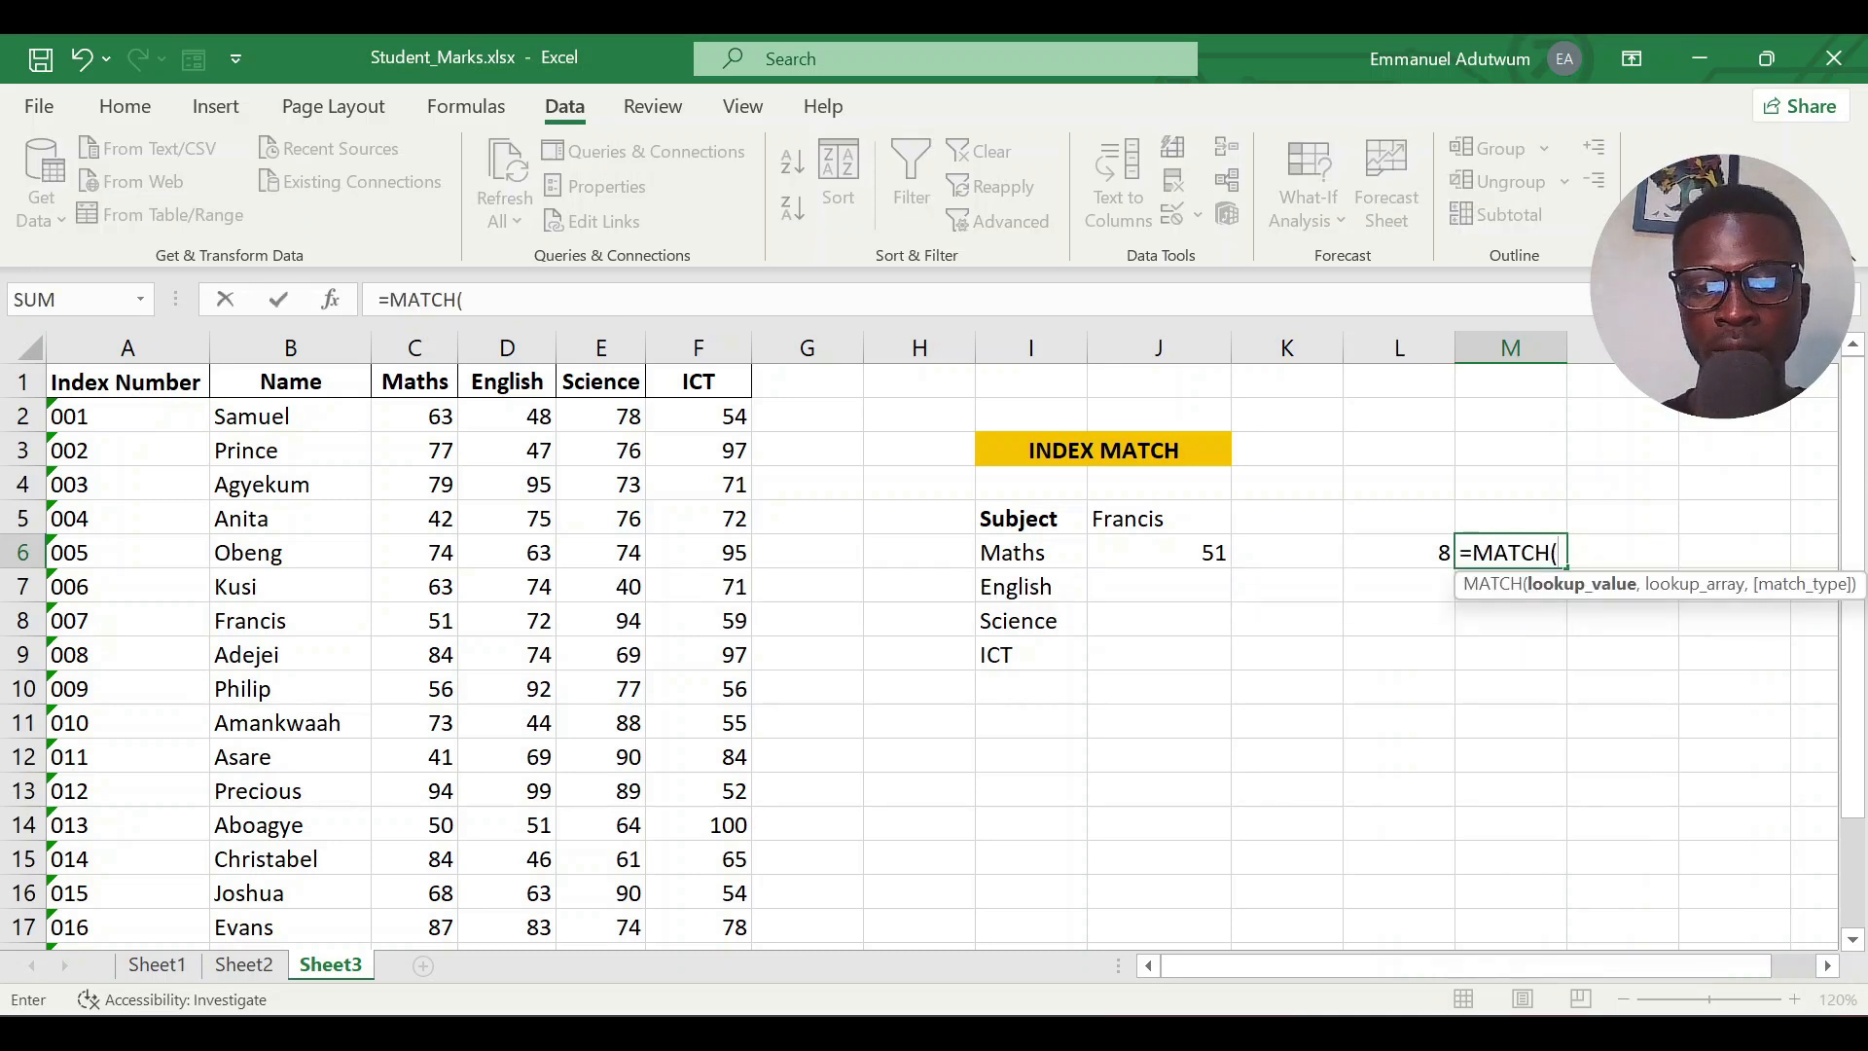
left_click(1188, 550)
type(",")
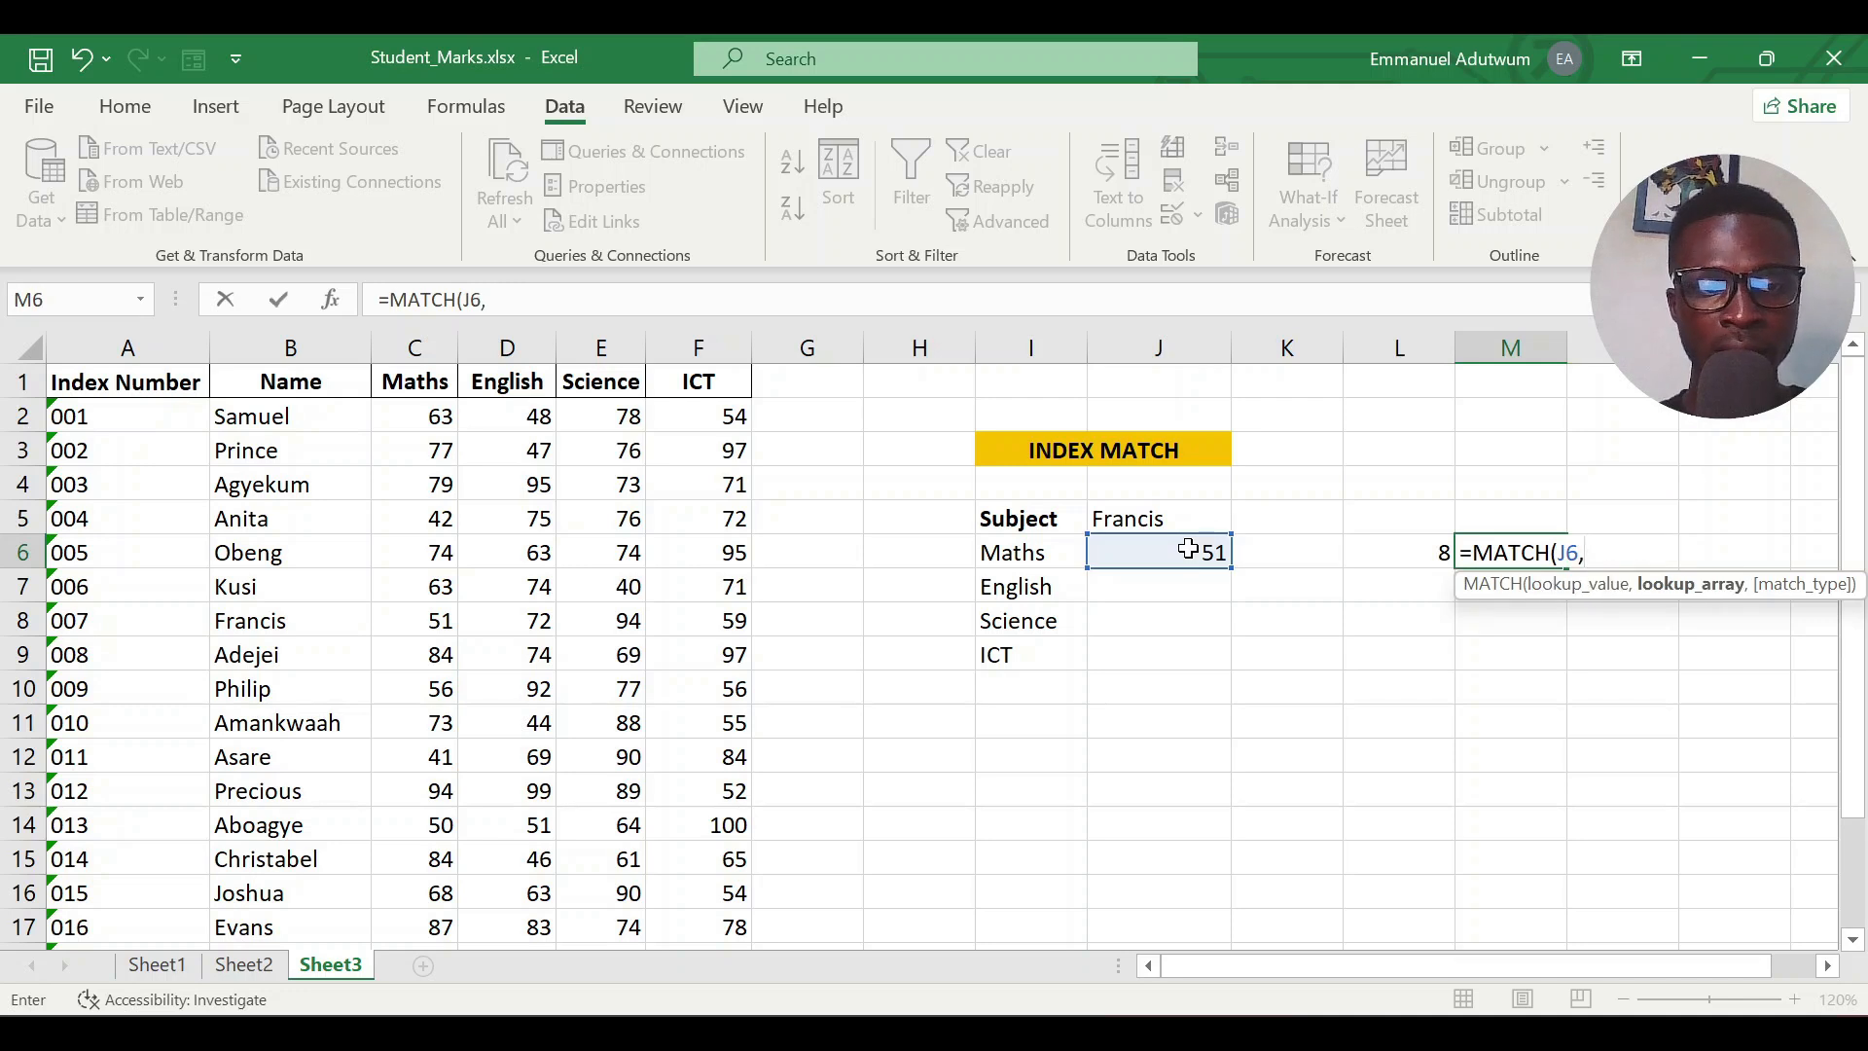
left_click_drag(56, 381, 733, 381)
key("F4")
type(",")
key("Down")
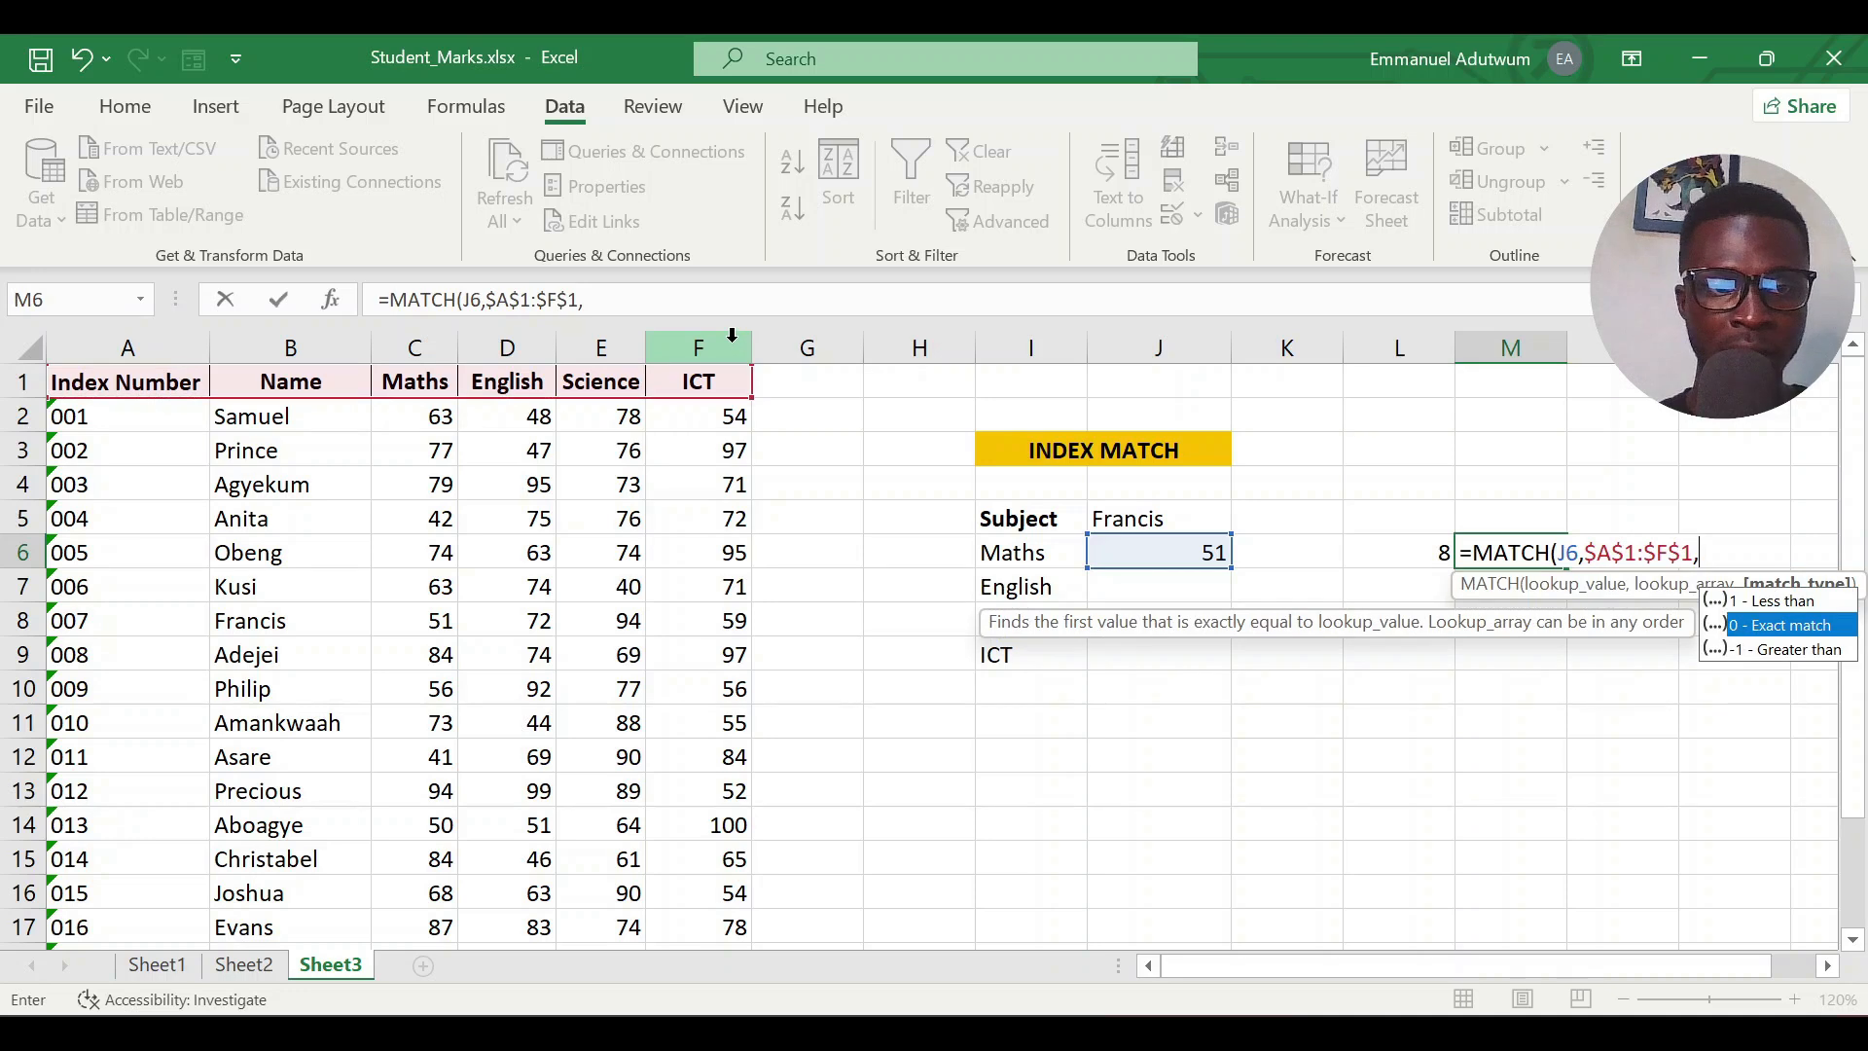
key("Escape")
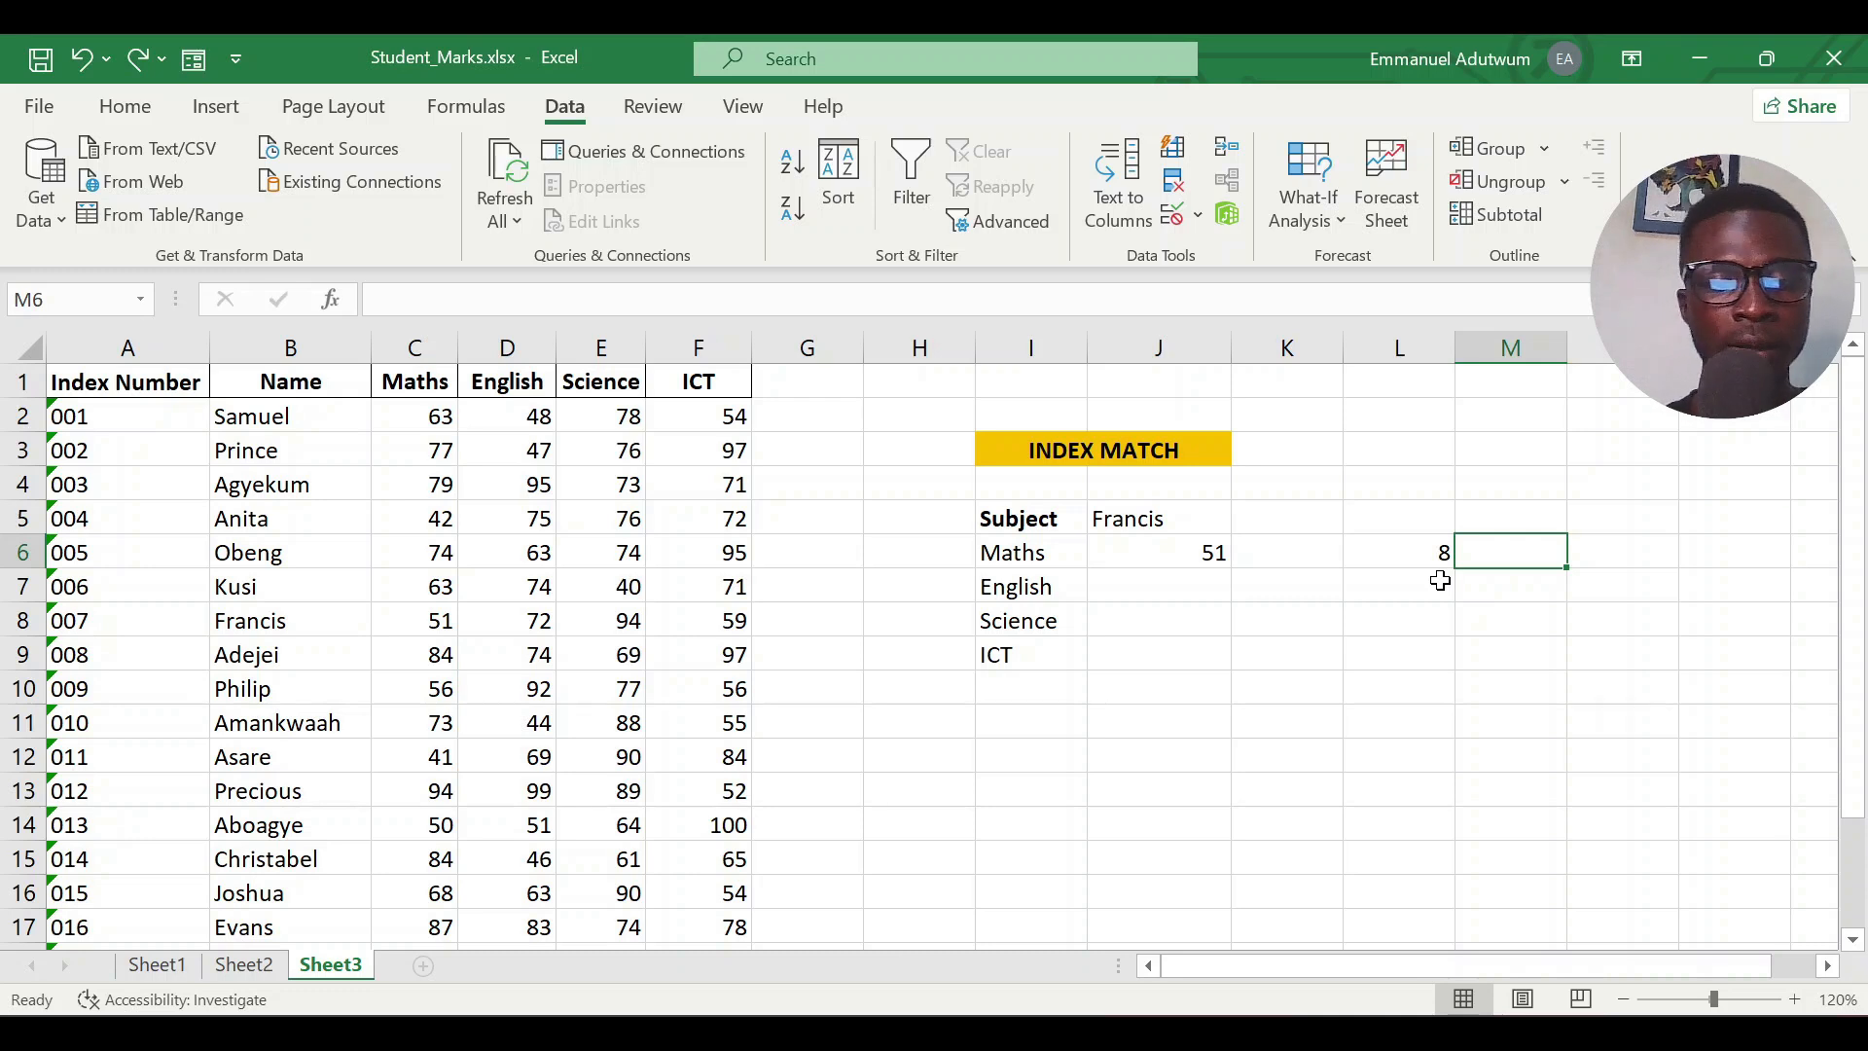
Enter =MATCH(I6,$A$1:$F$1,0) in M6 to find the Maths column's position in the header row
type("=")
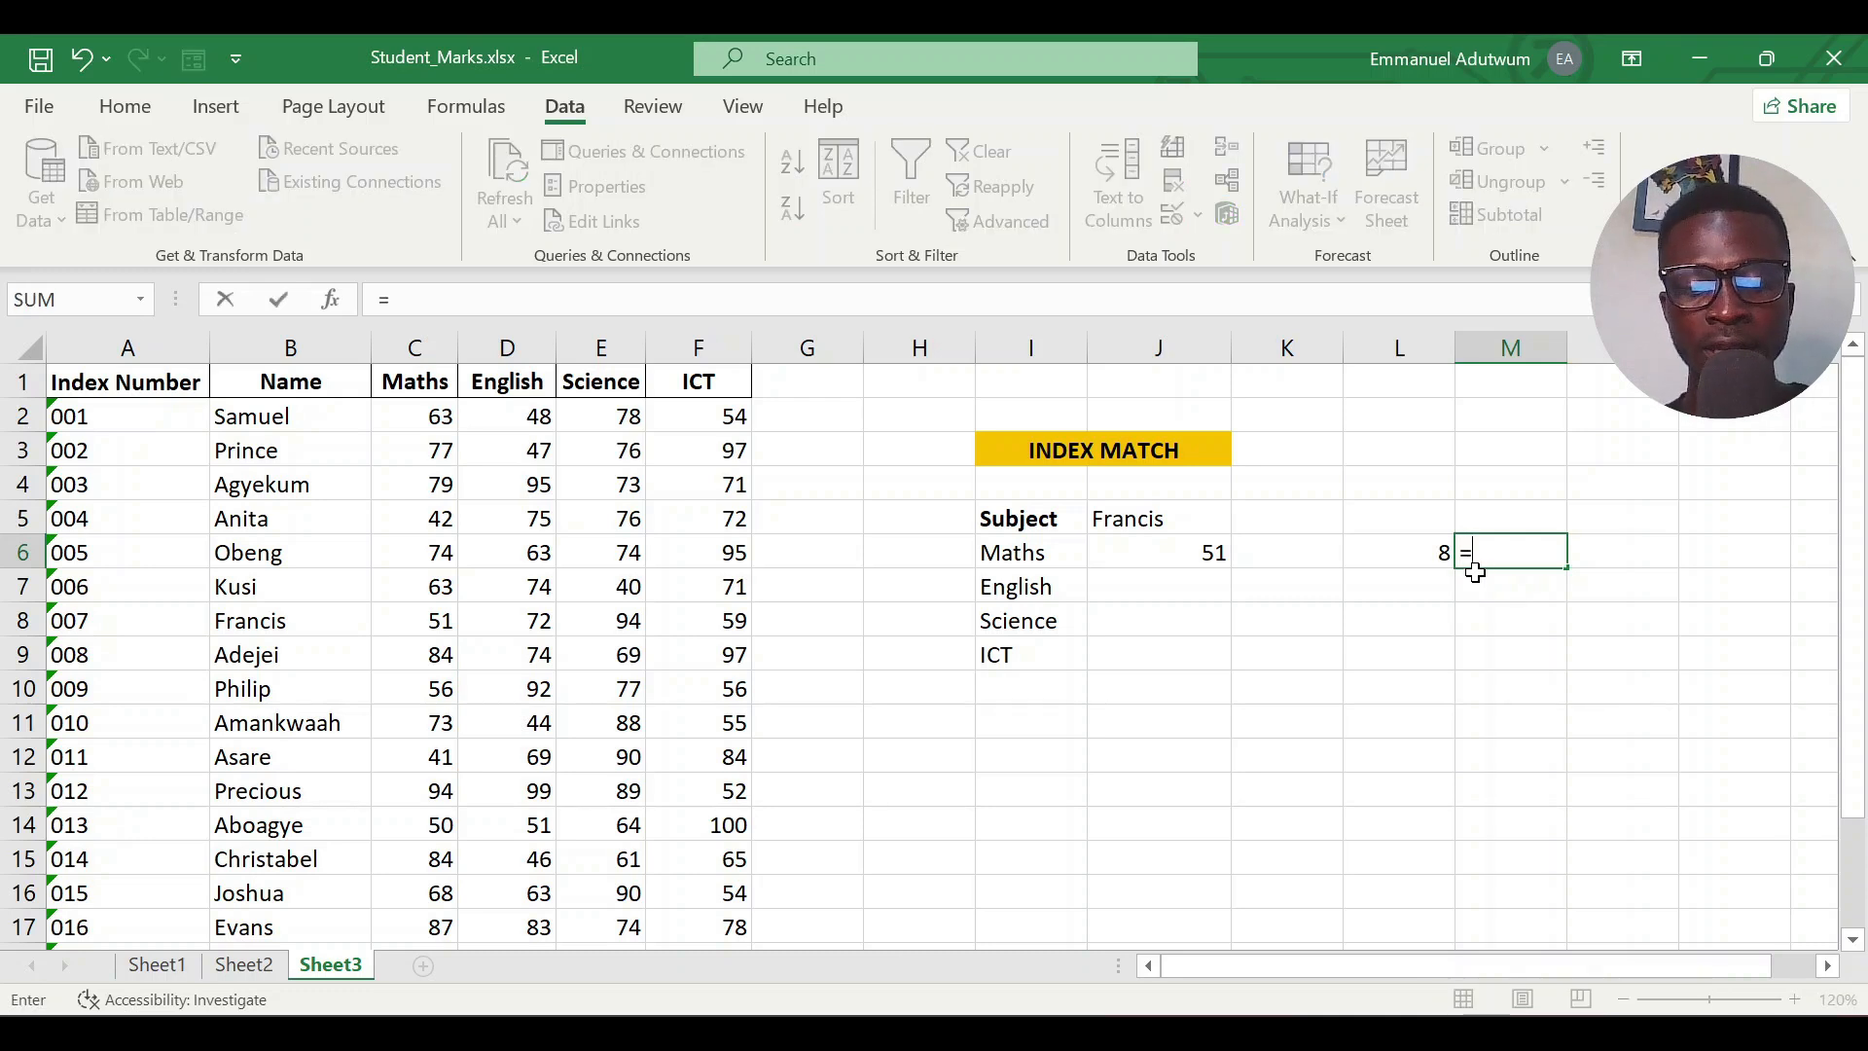
type("match")
key("Tab")
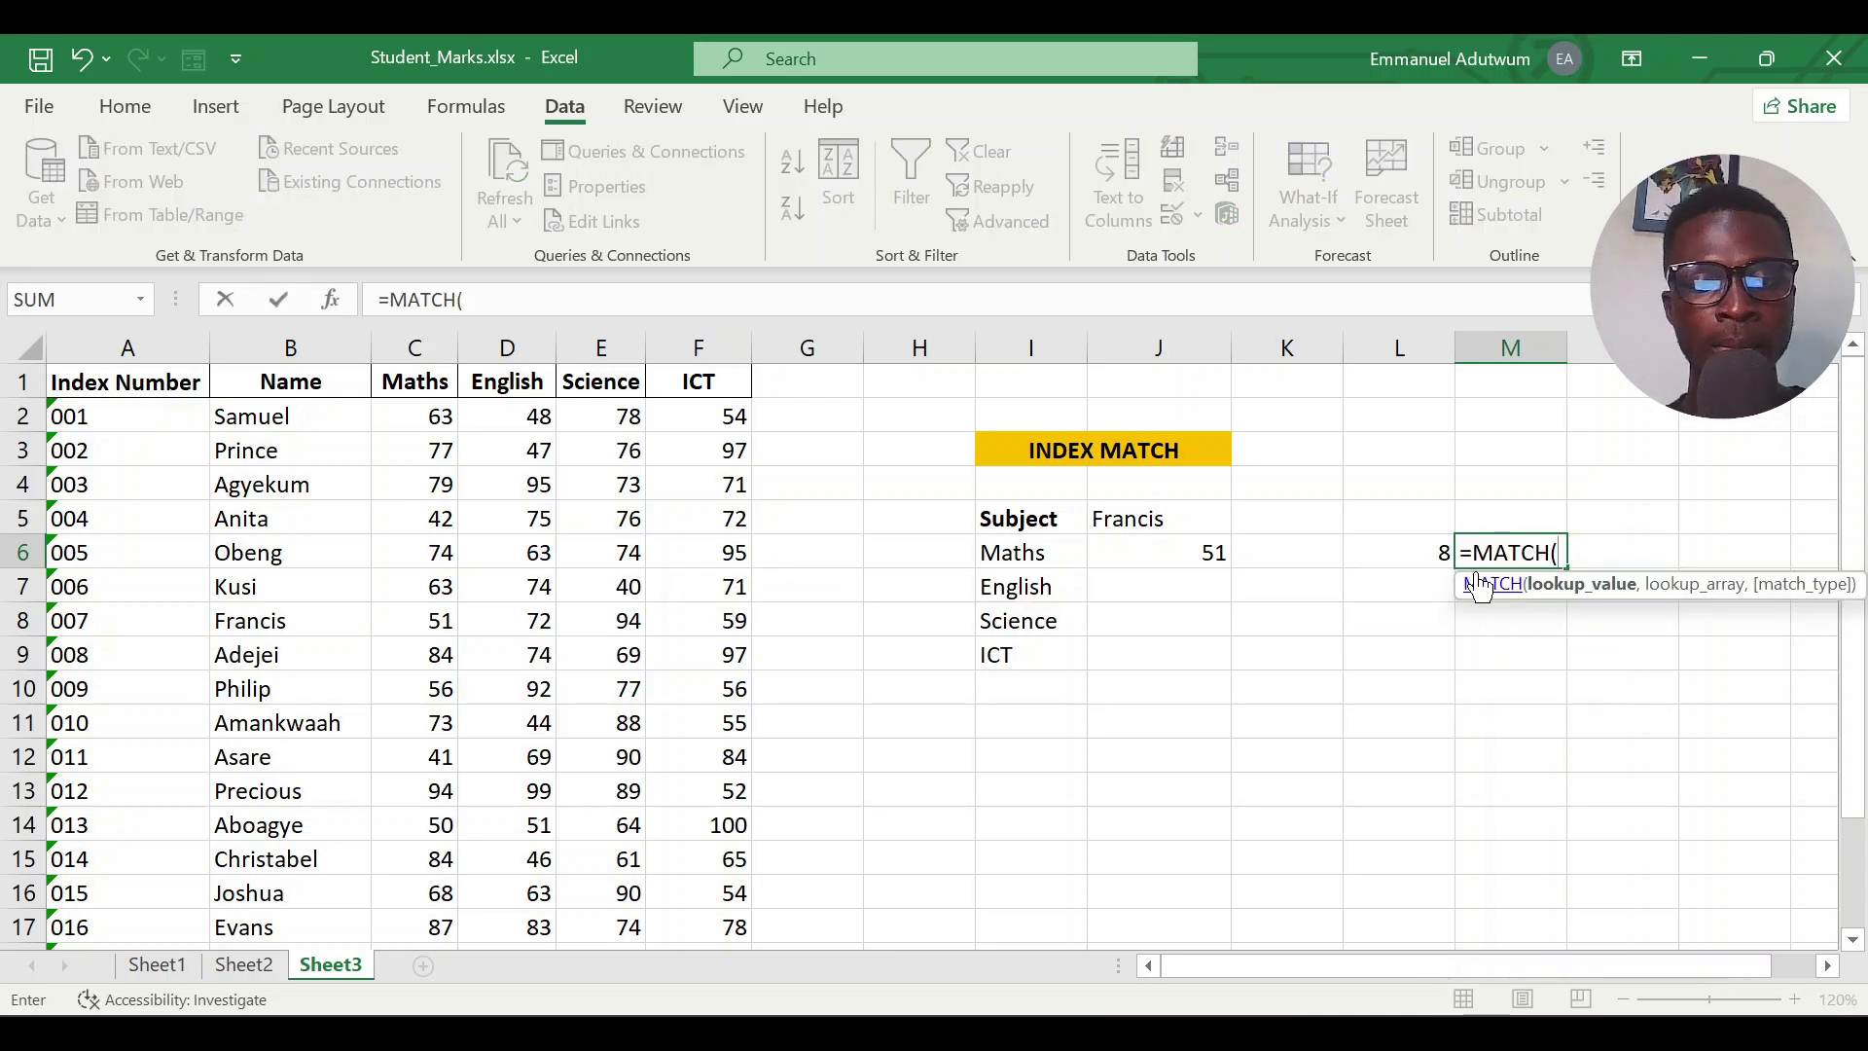
left_click(1013, 558)
type(",")
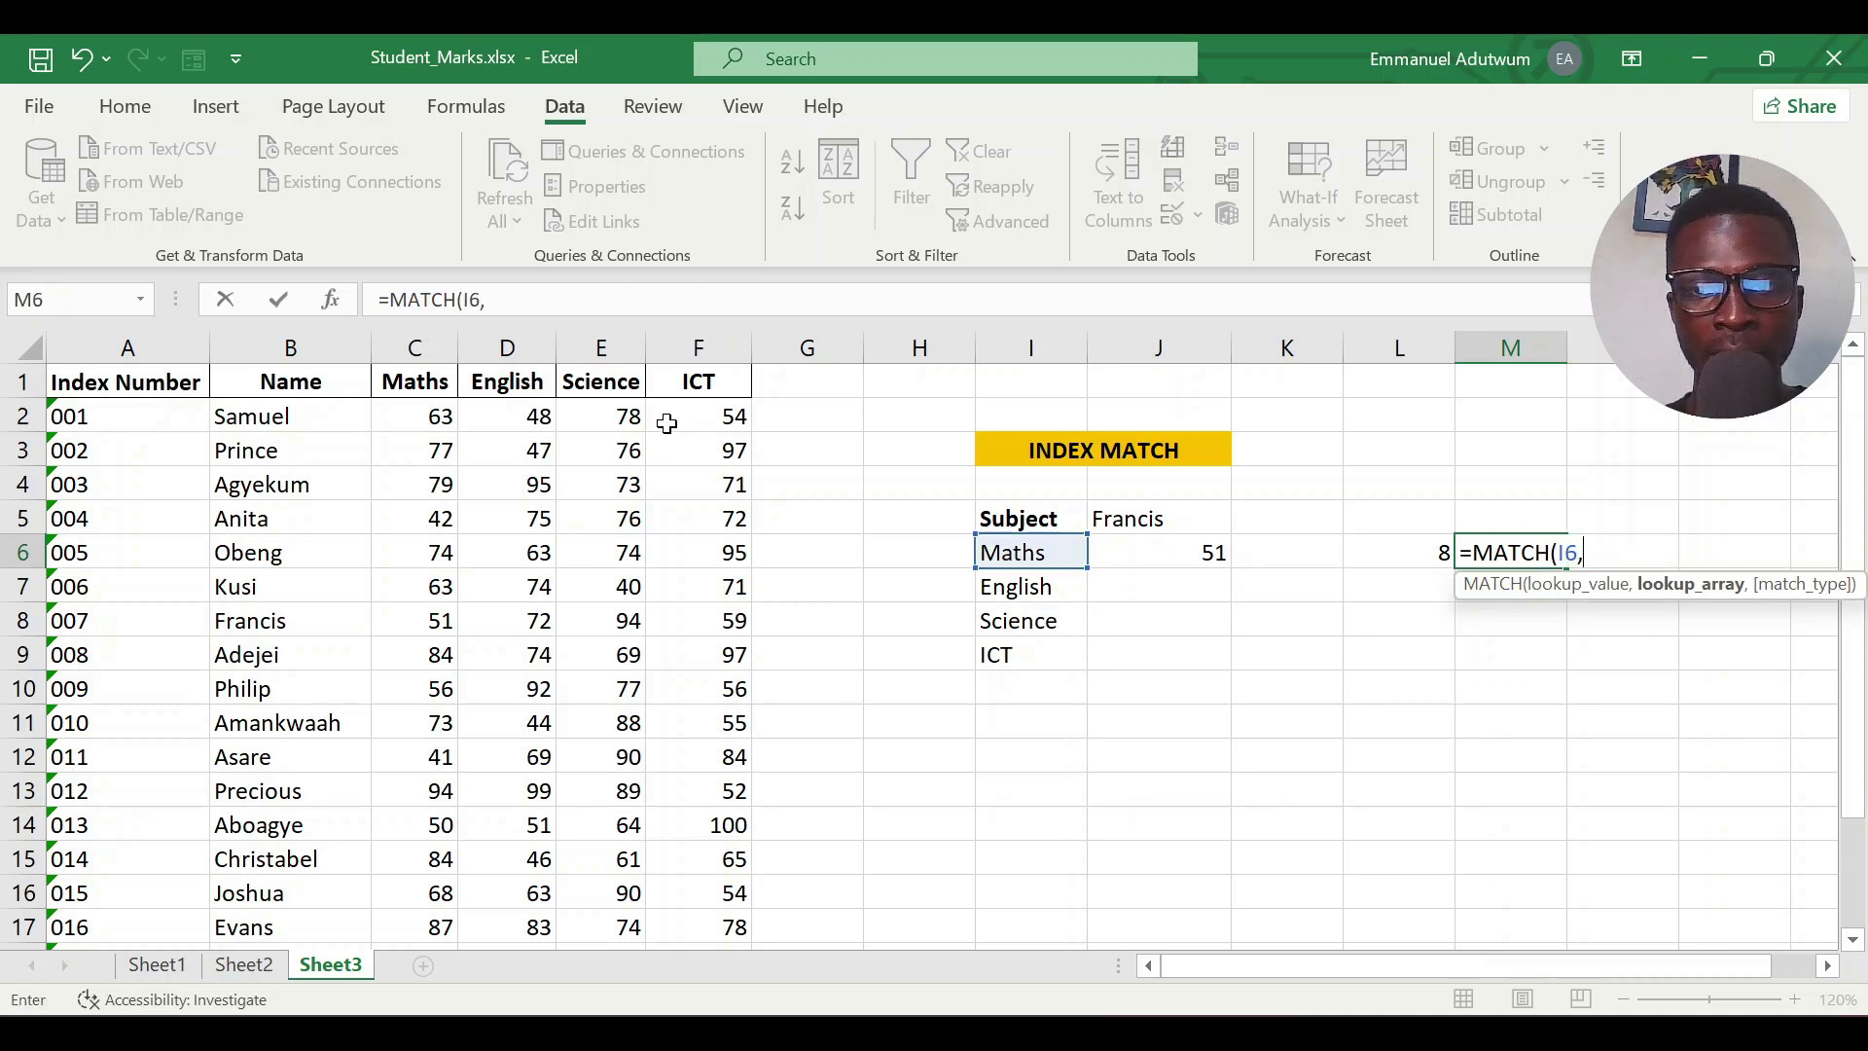
left_click_drag(68, 382, 715, 379)
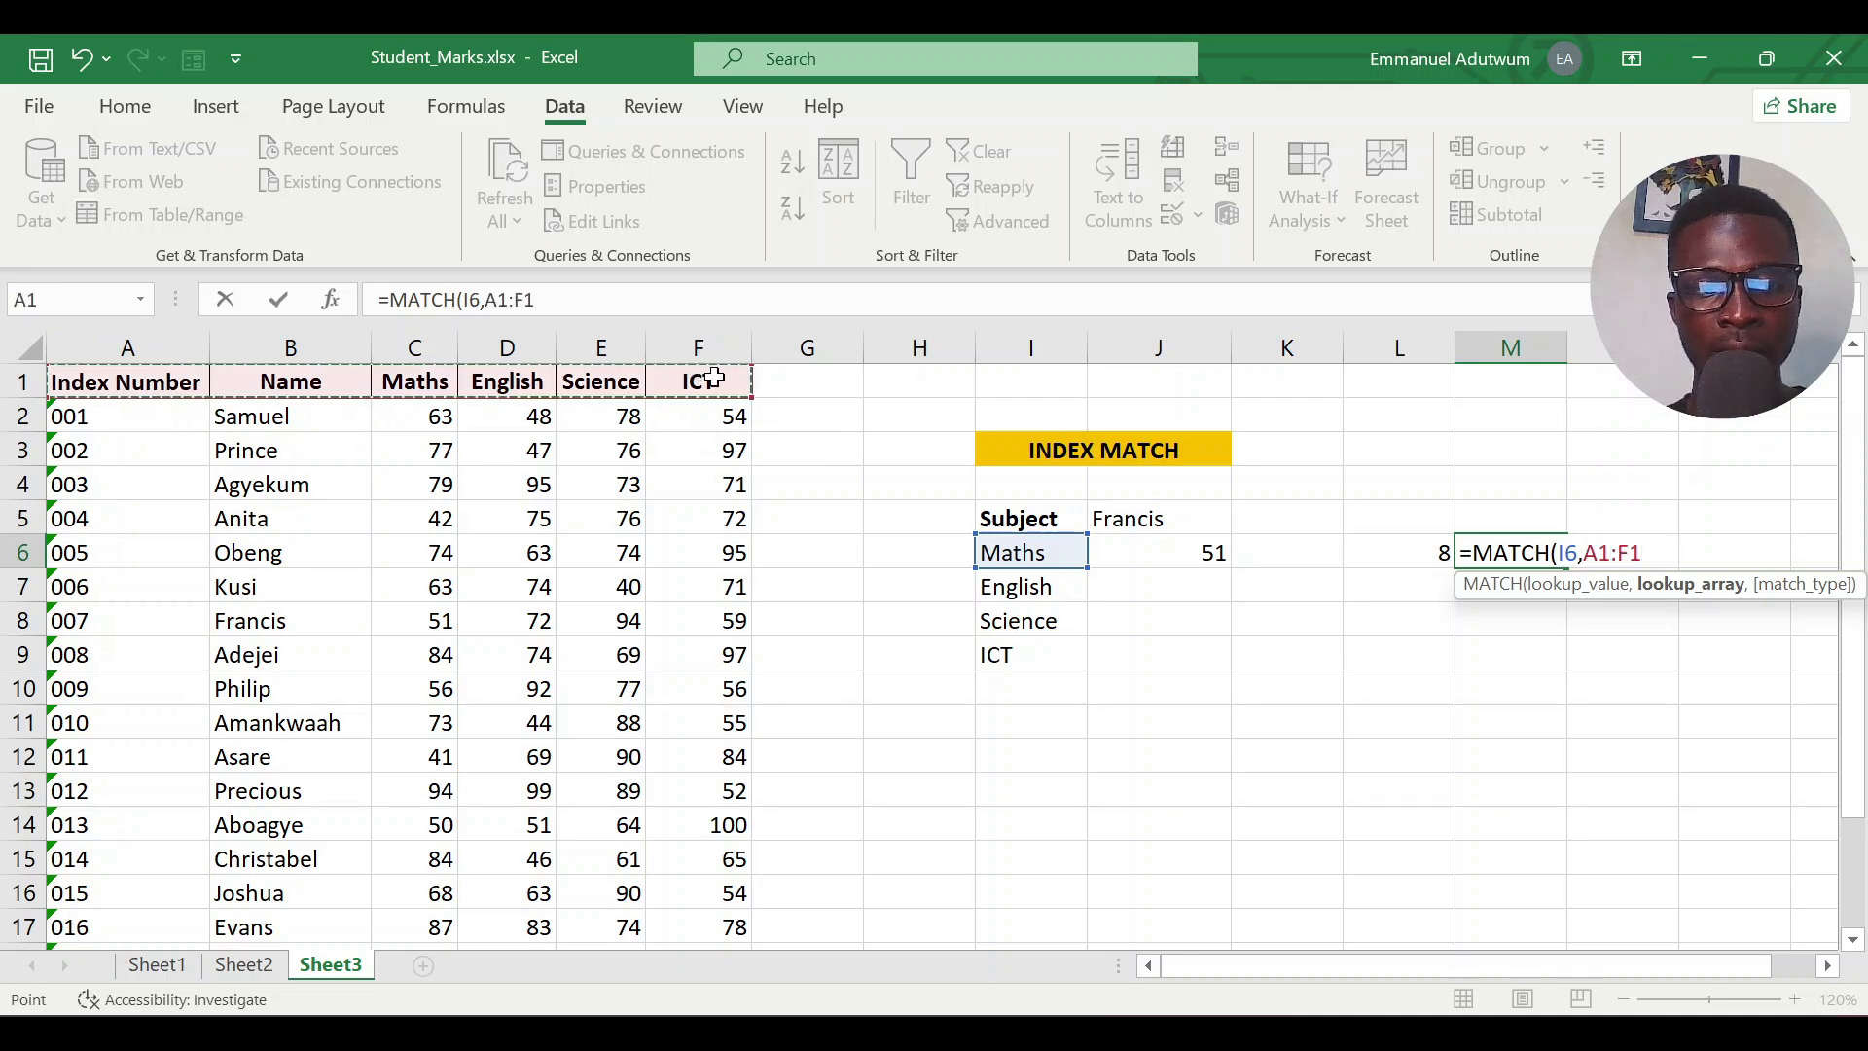
key("F4")
type(",0")
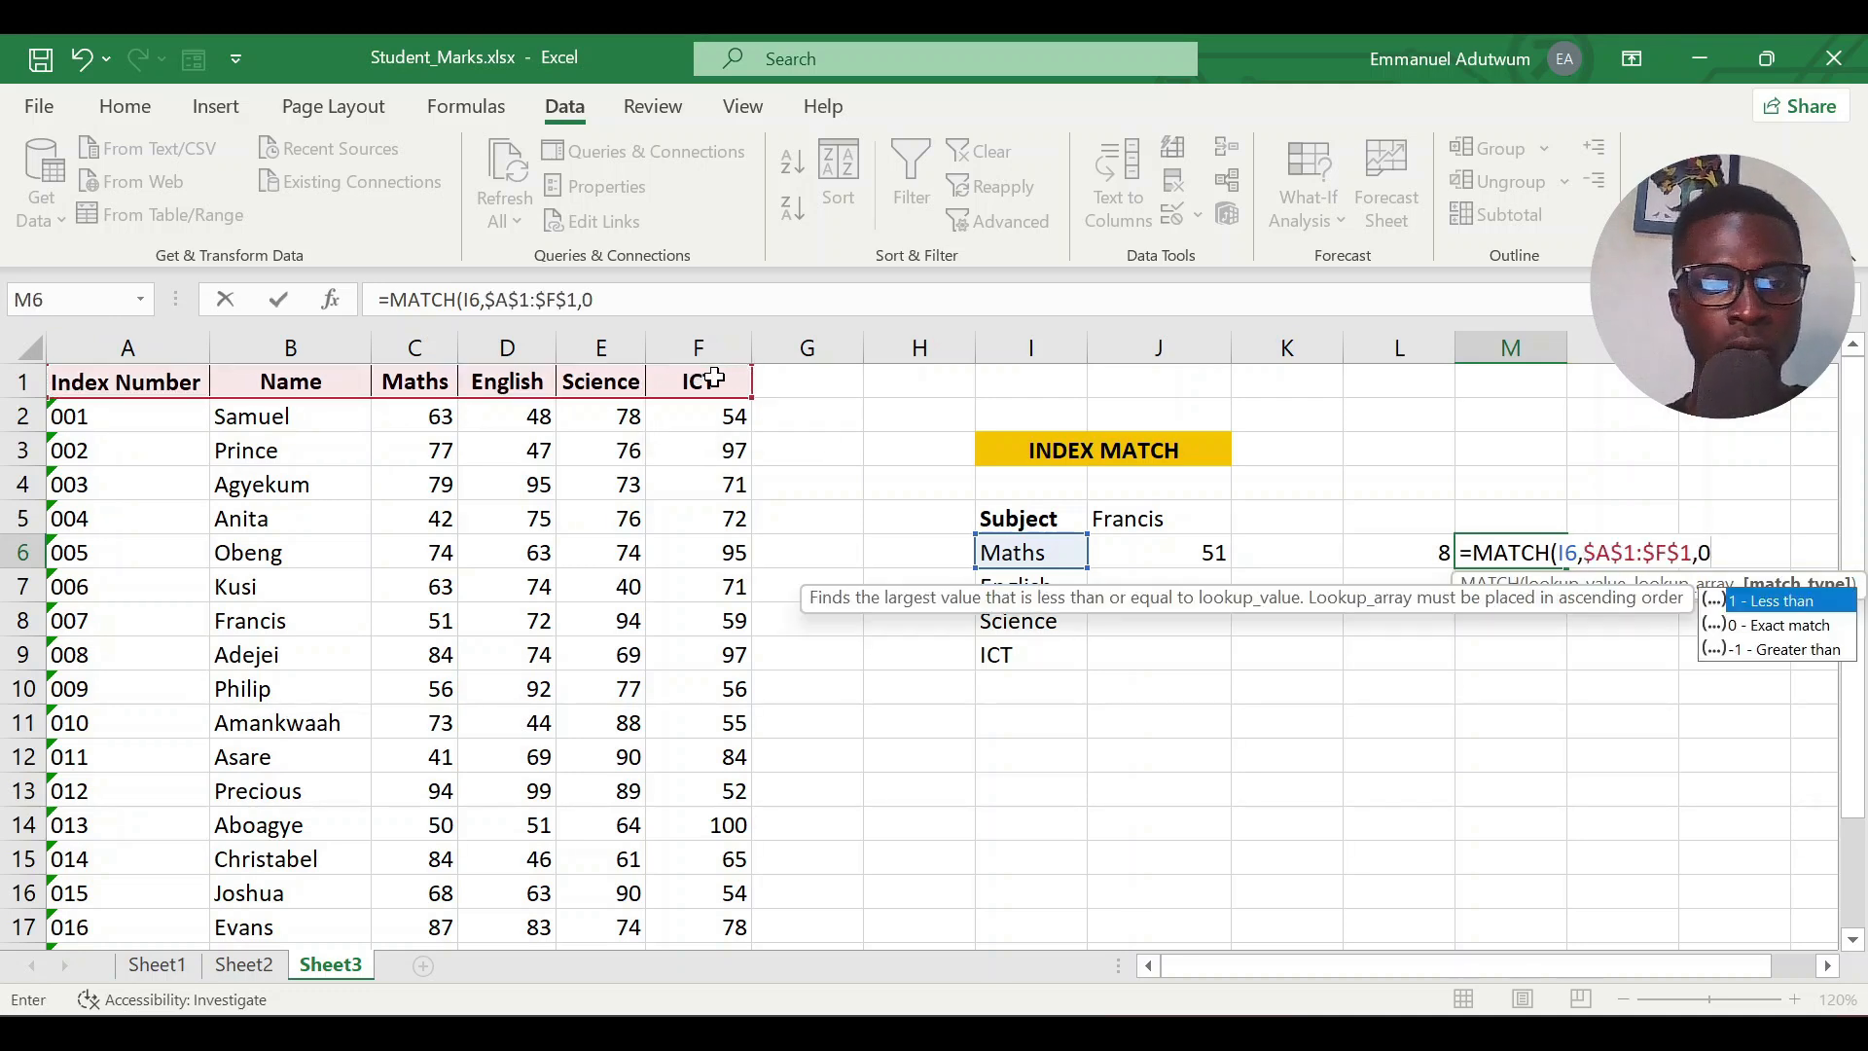
key("Return")
Check the MATCH result in M6 against the mark in C8, the subject labels in I6:I9 and the name dropdown in J5
left_click(1555, 551)
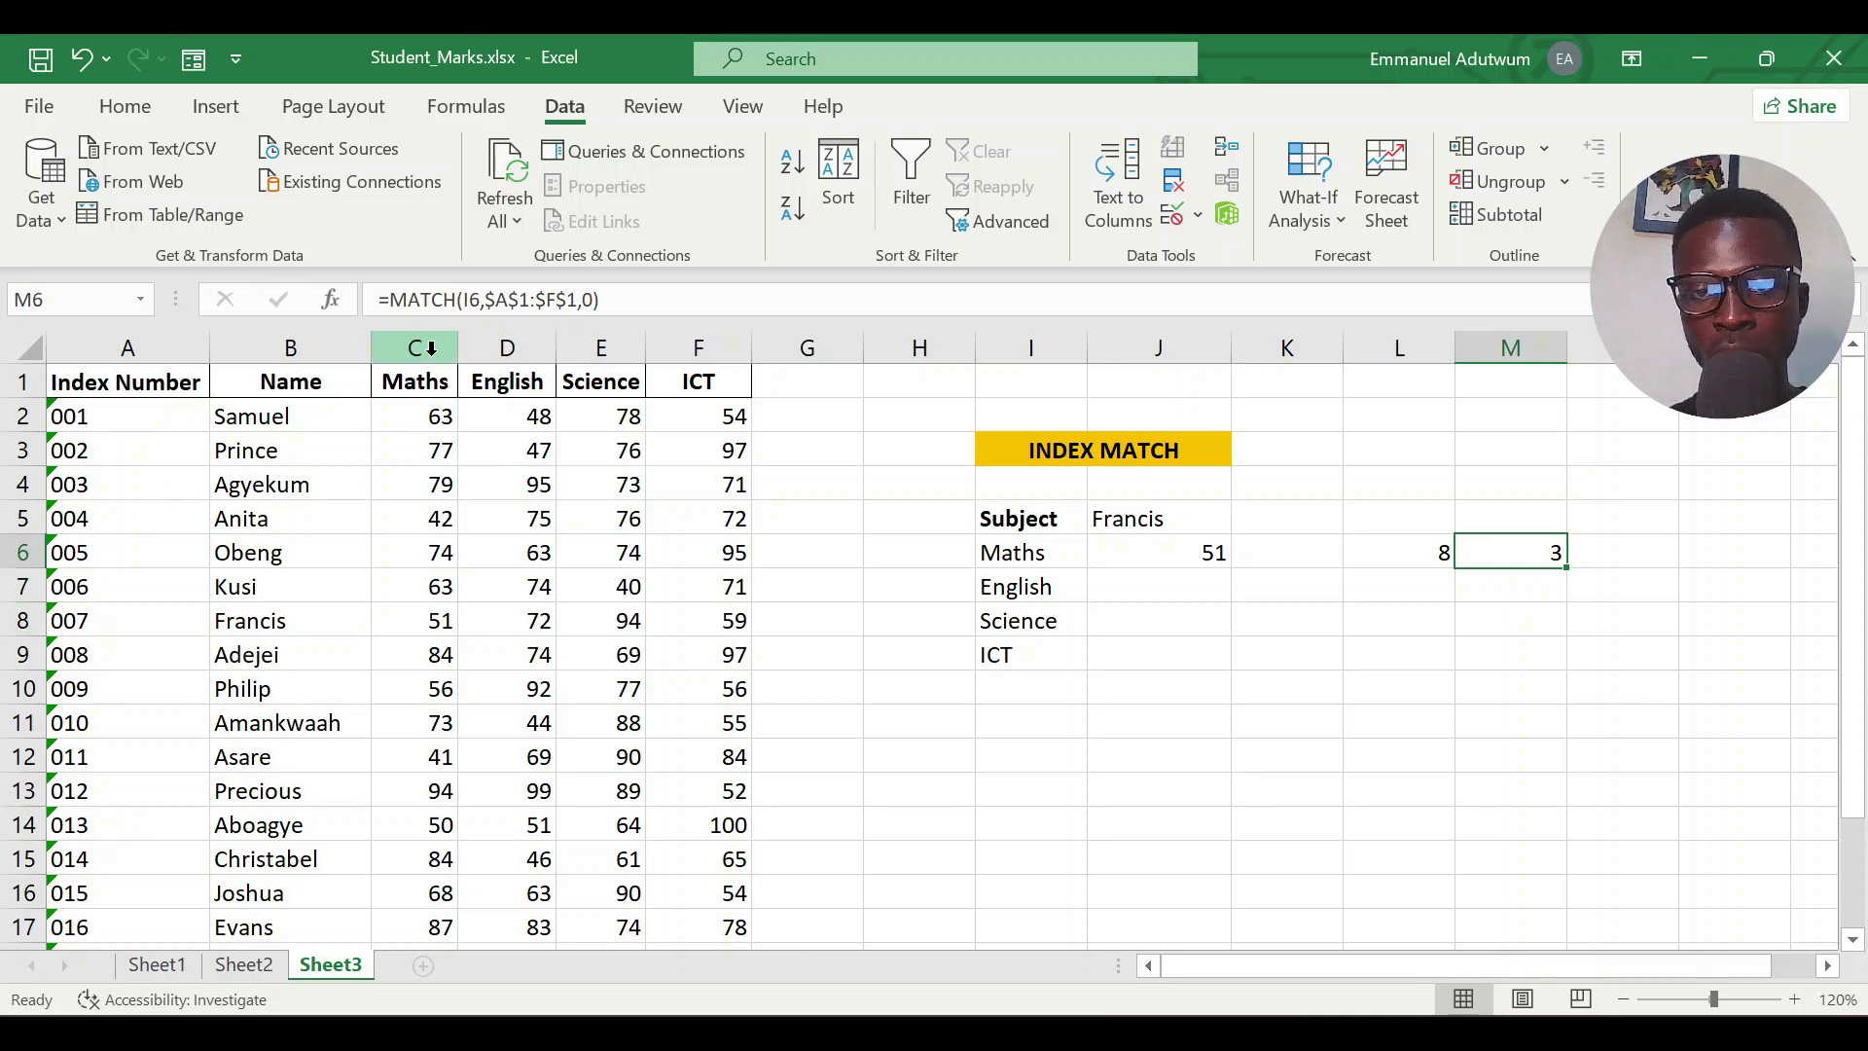
left_click(434, 624)
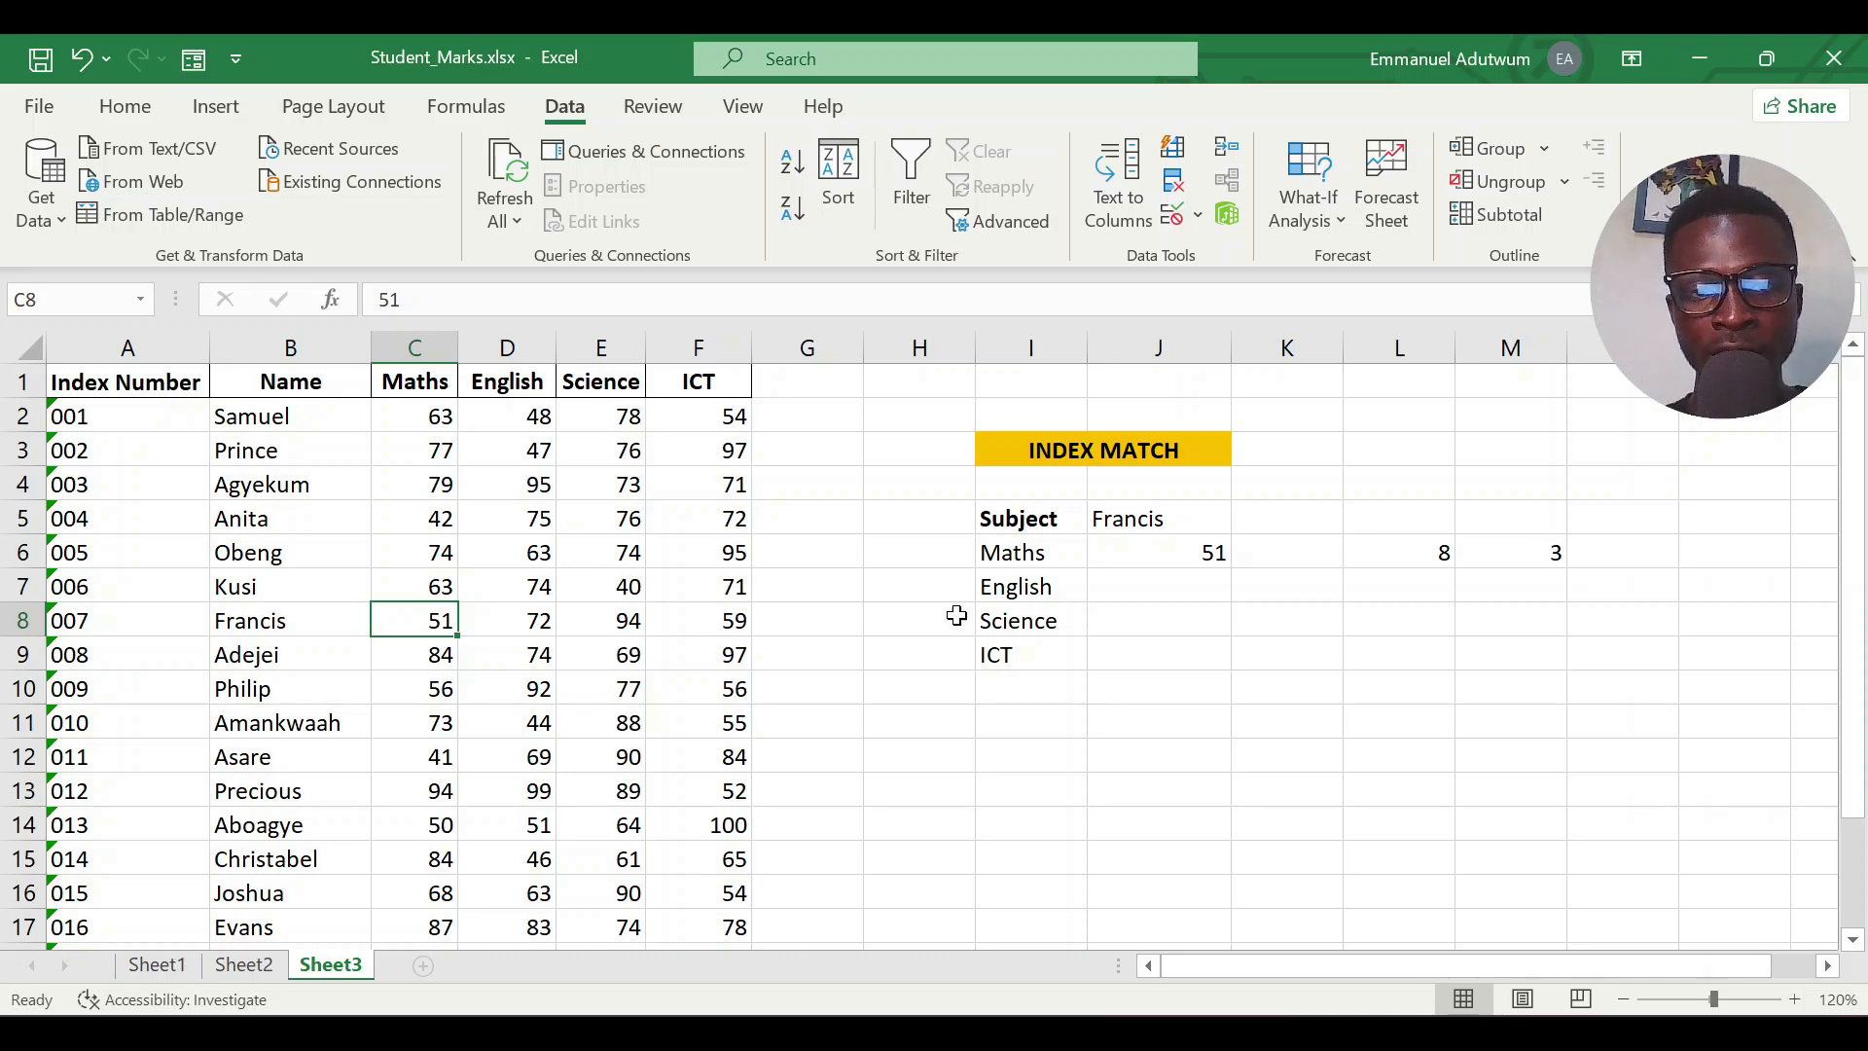
left_click_drag(1033, 561, 1018, 658)
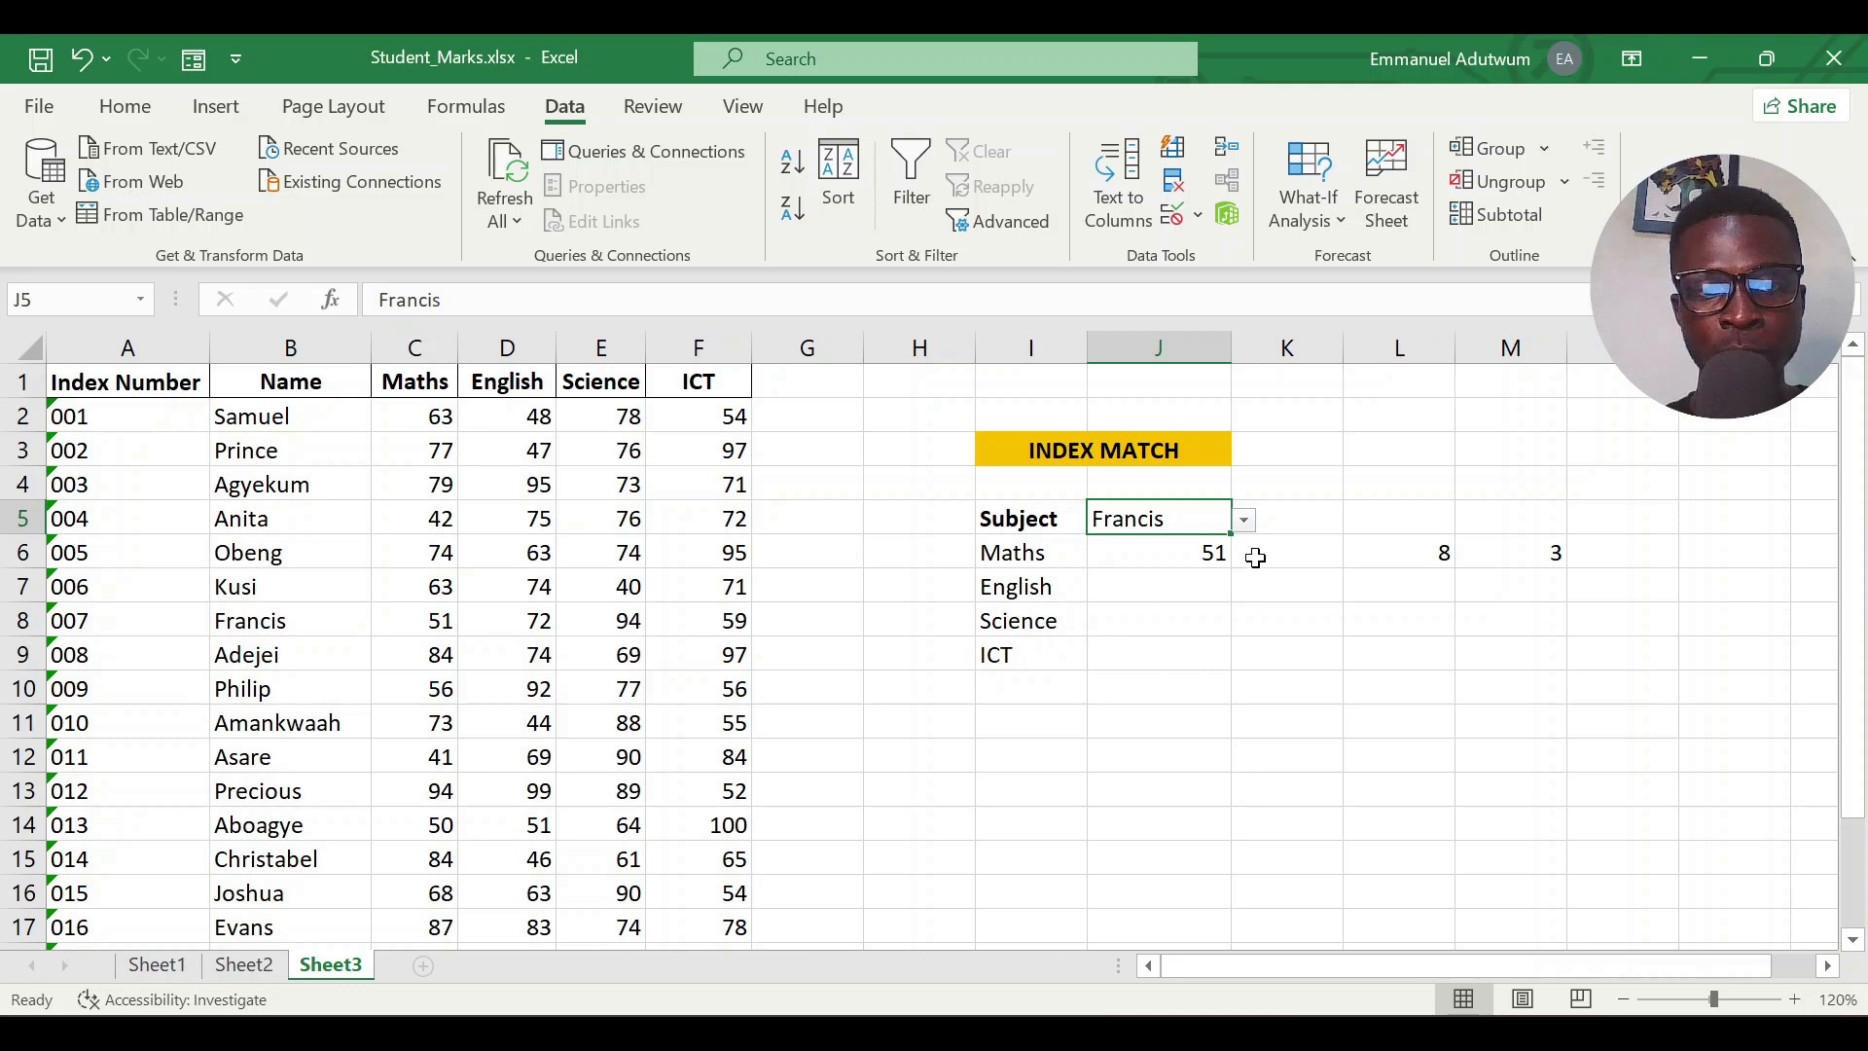
left_click(1244, 521)
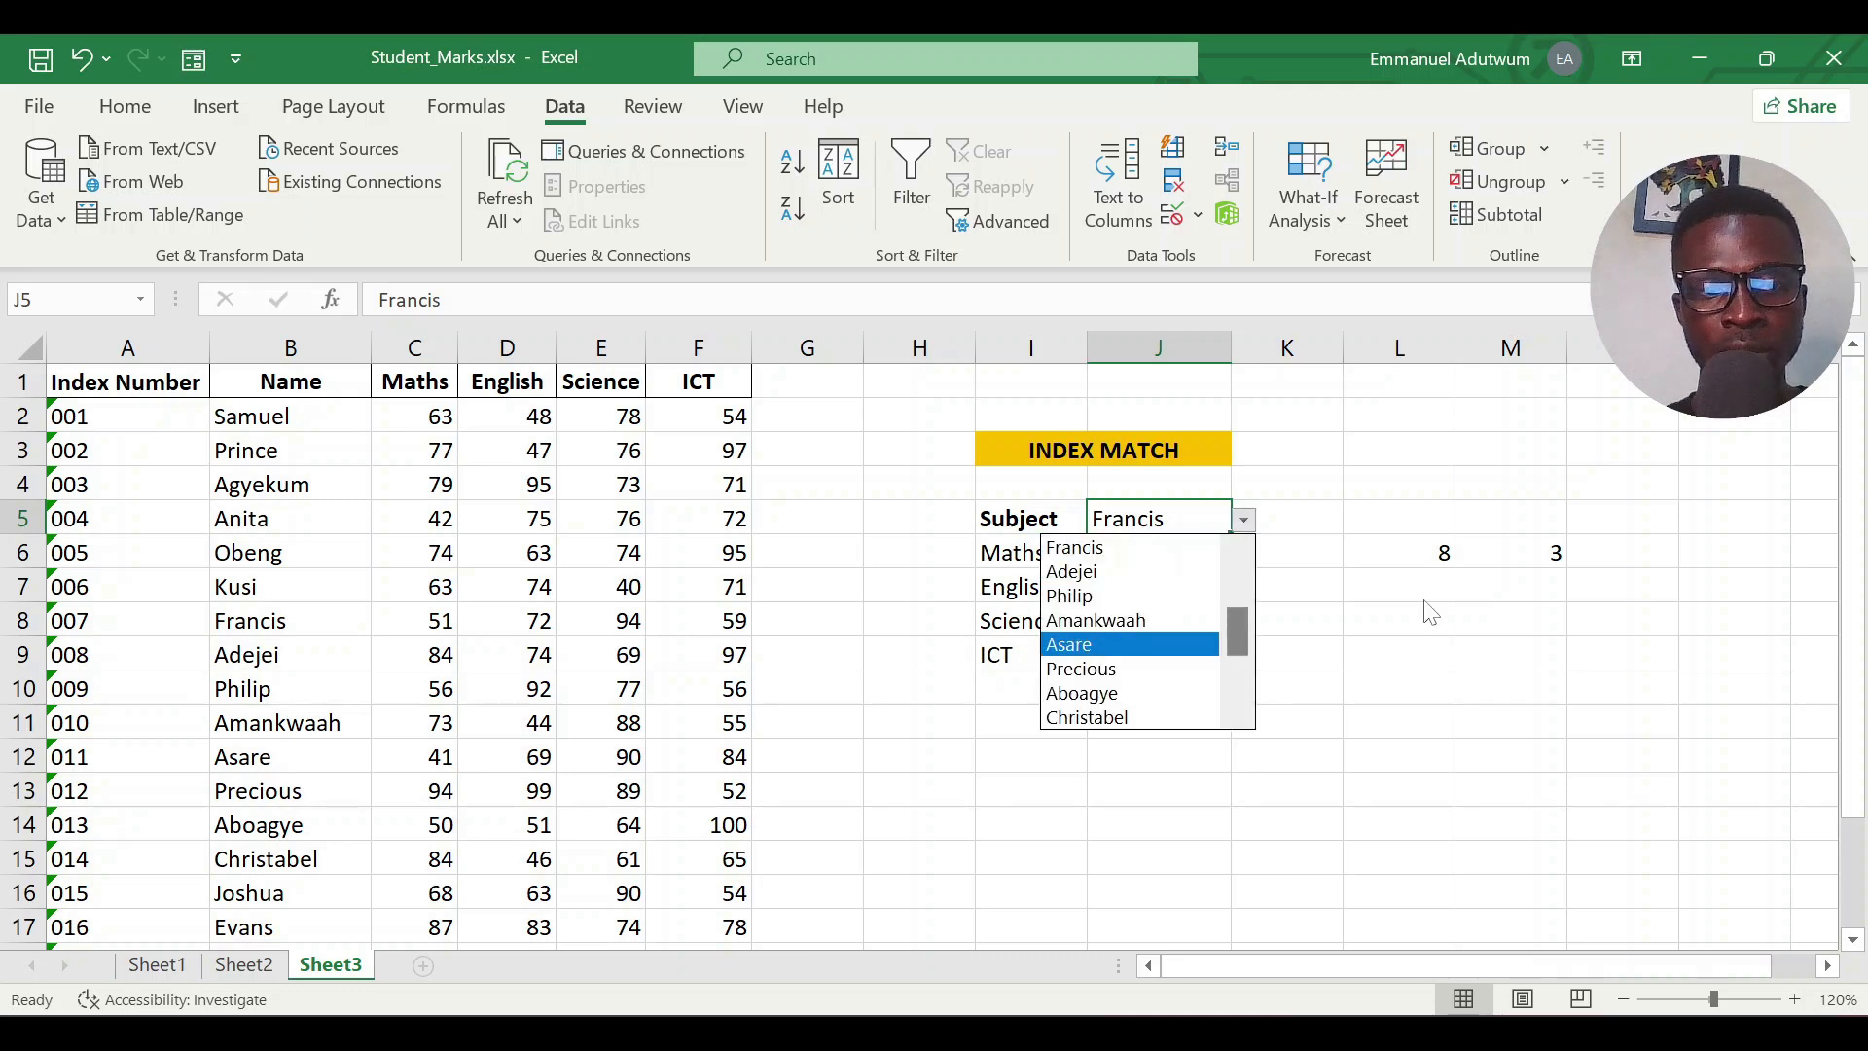
Clear the trial formulas in J6:M6 and start an INDEX formula in J6 with the array $A$1:$F$21
left_click(1551, 550)
left_click_drag(1550, 550, 1196, 550)
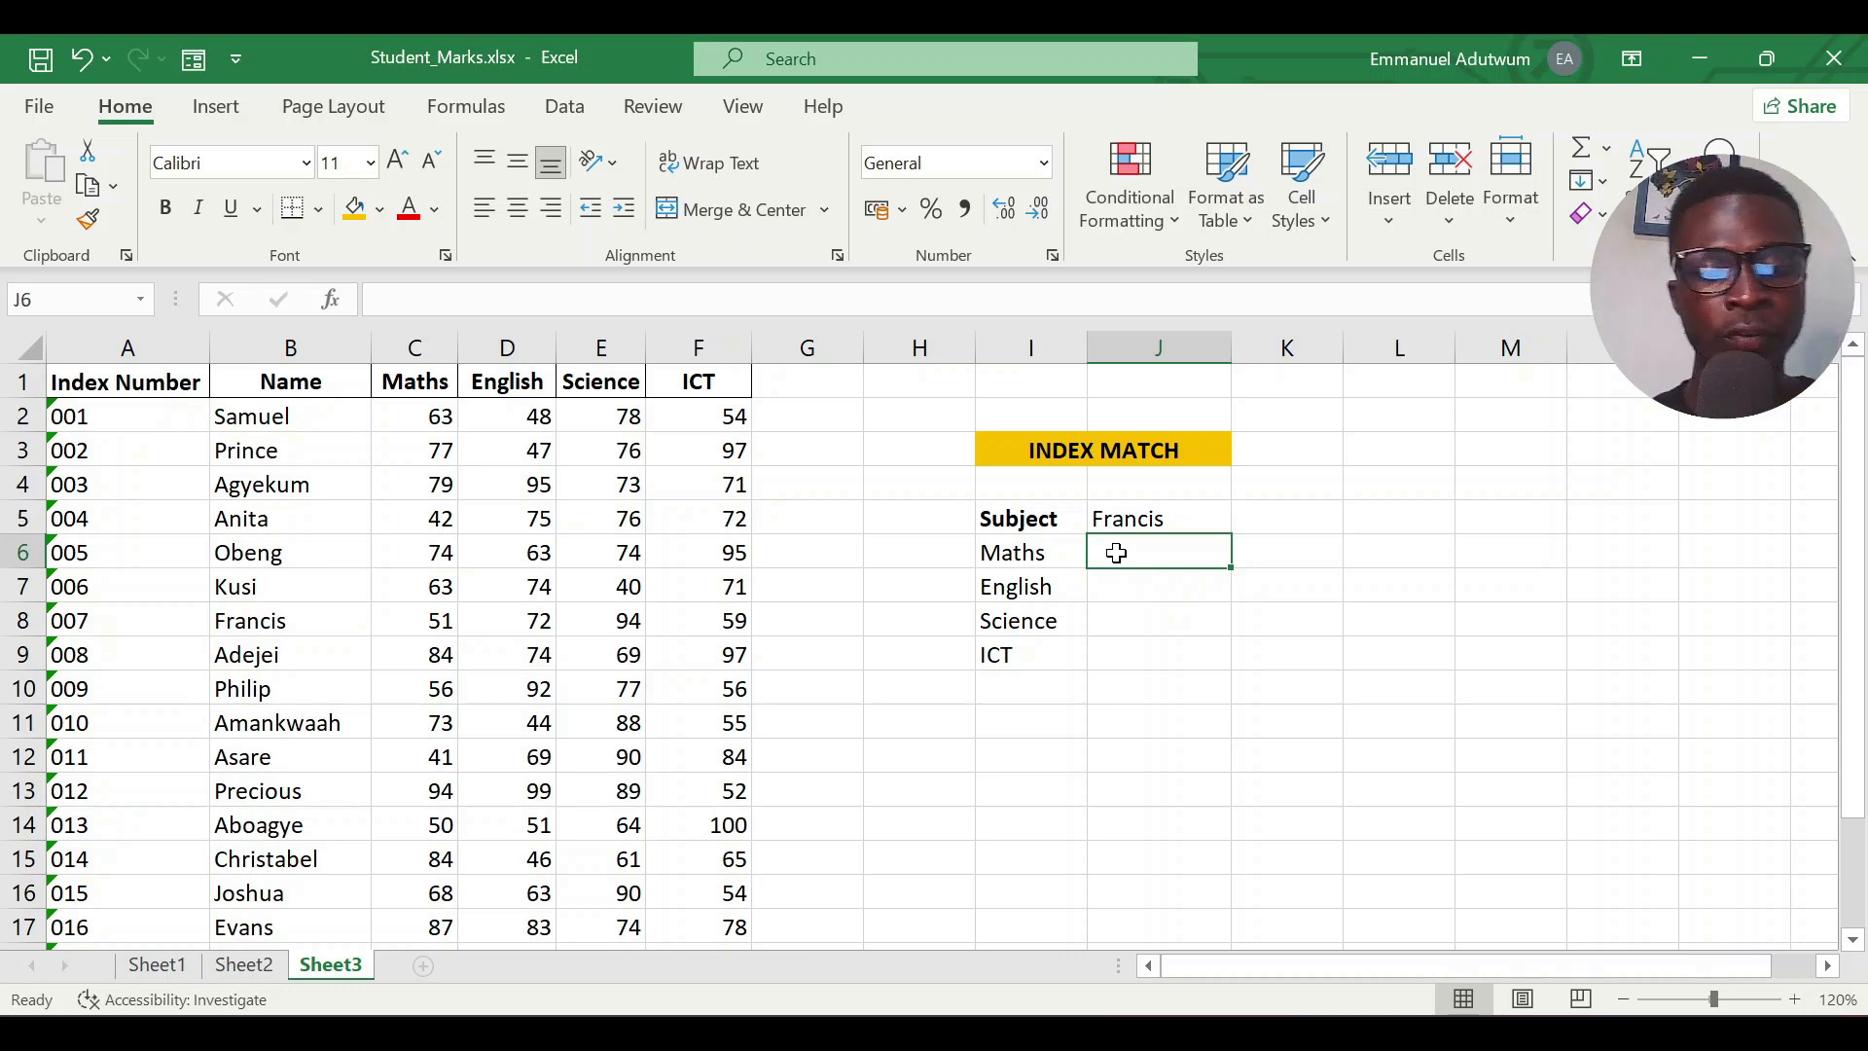
type("=")
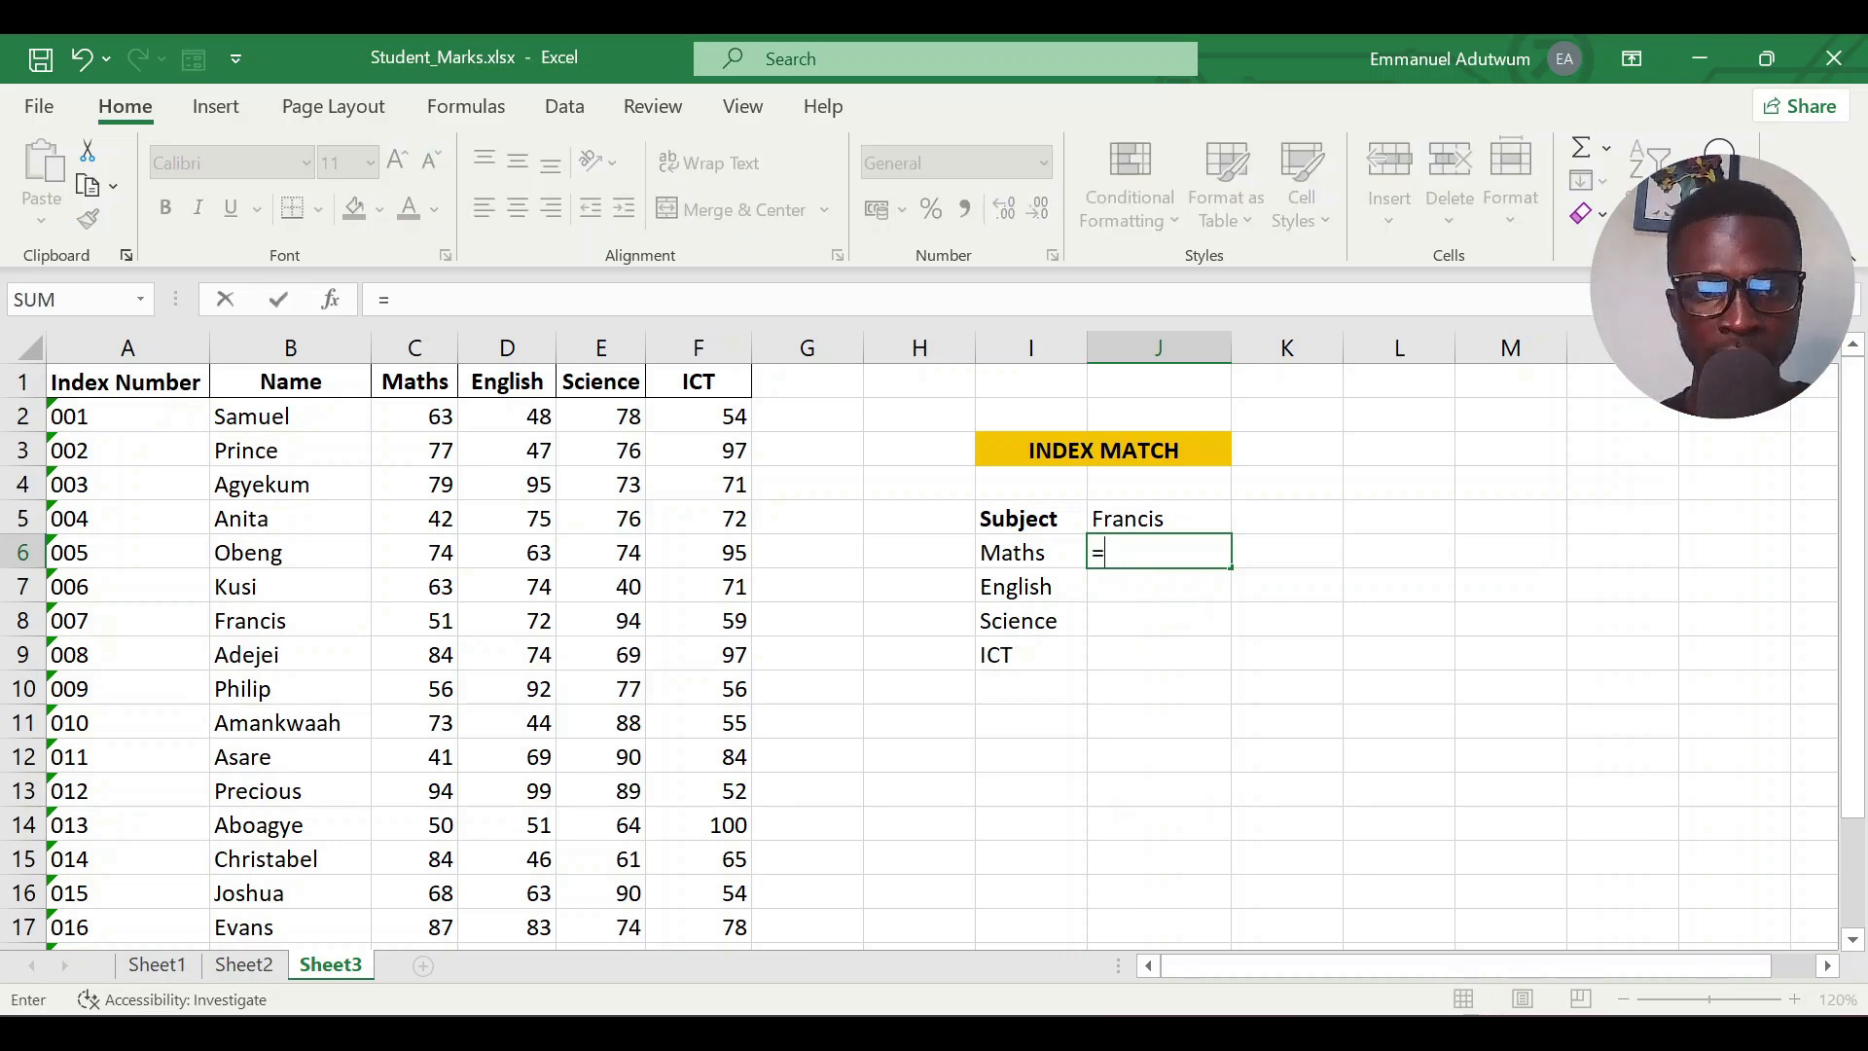
type("index")
key("Tab")
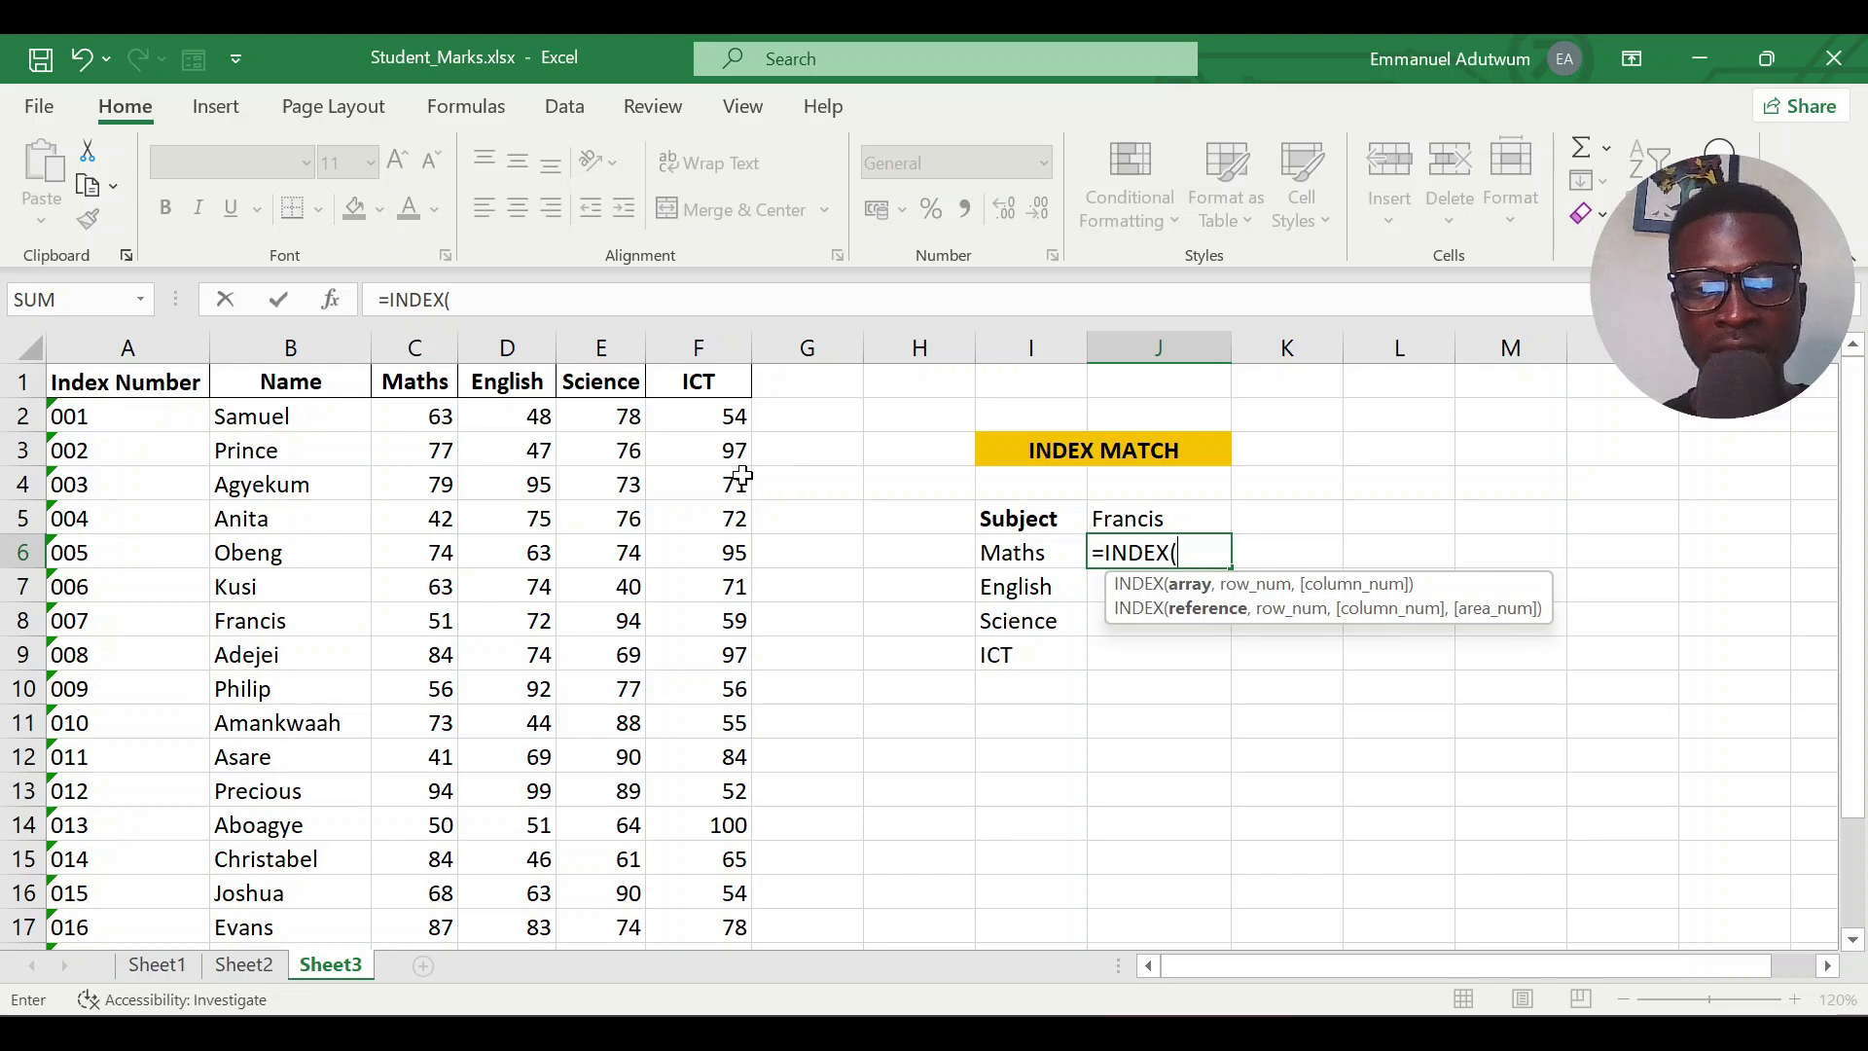
left_click_drag(80, 382, 726, 885)
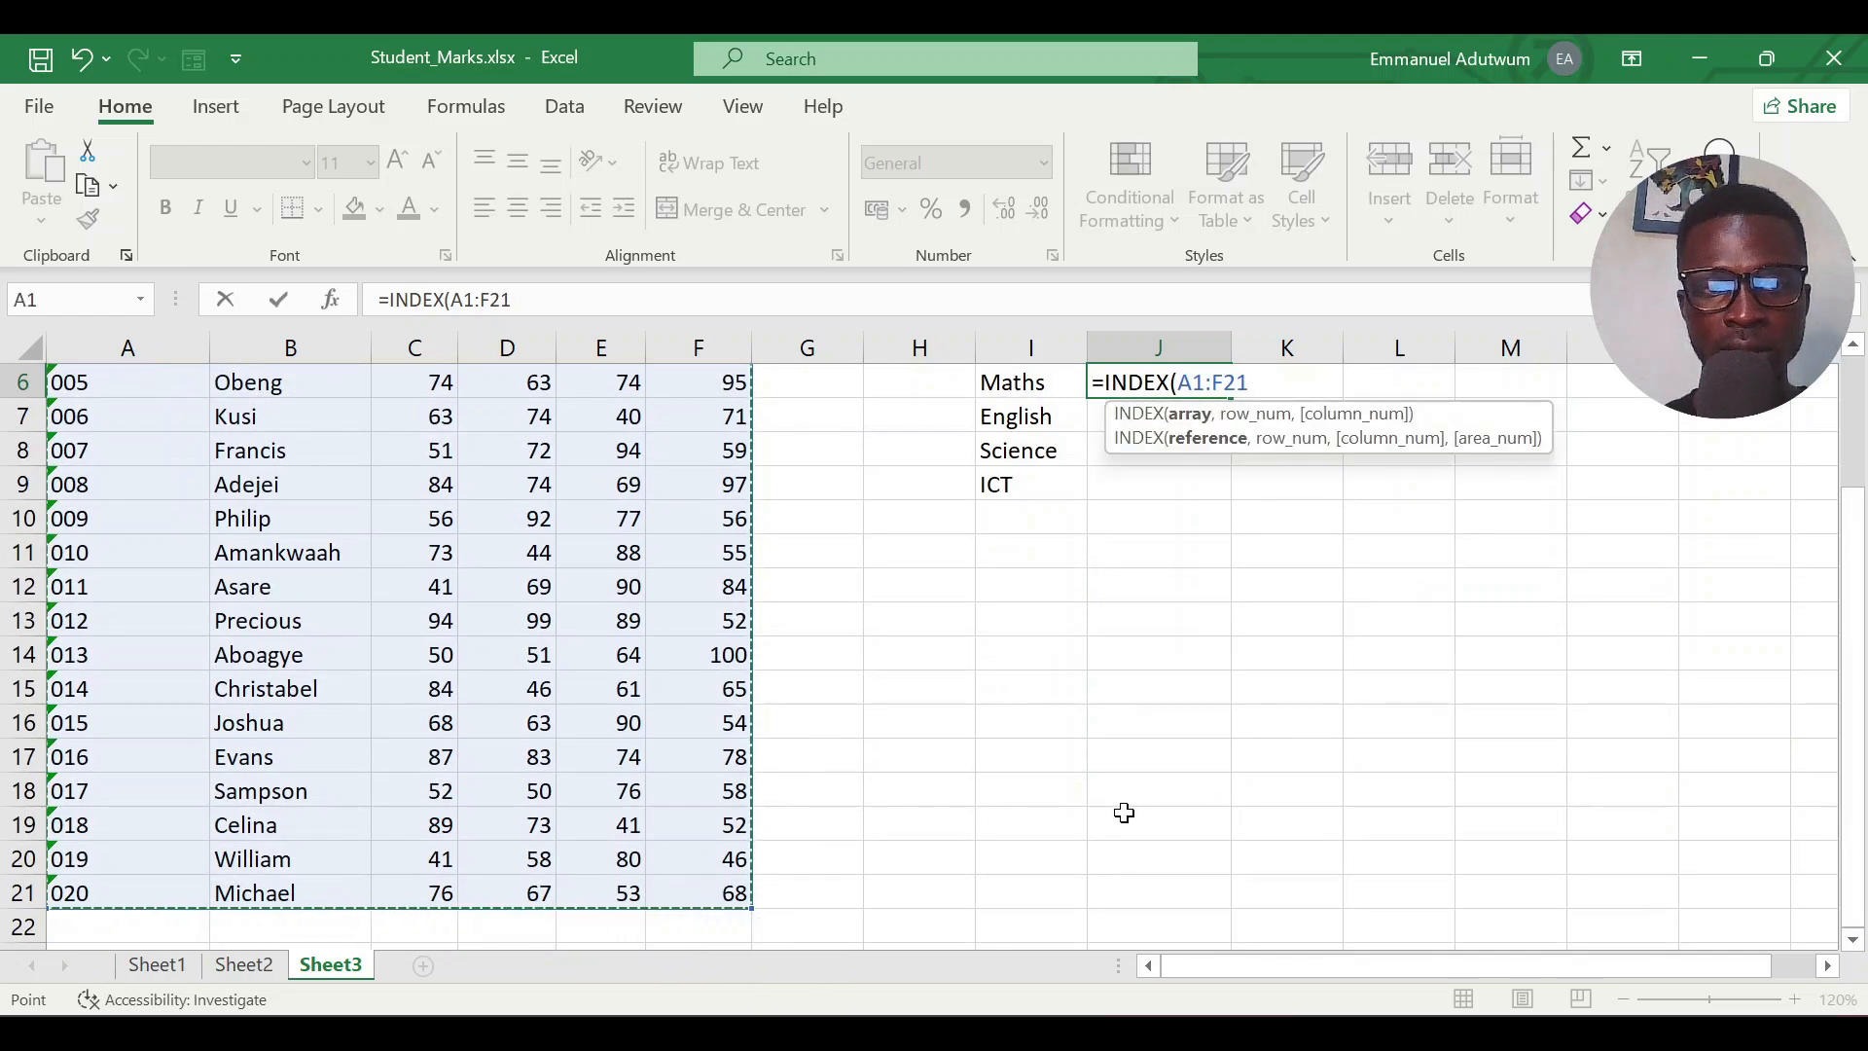
scroll(1121, 814, "up", 2)
key("F4")
type(",")
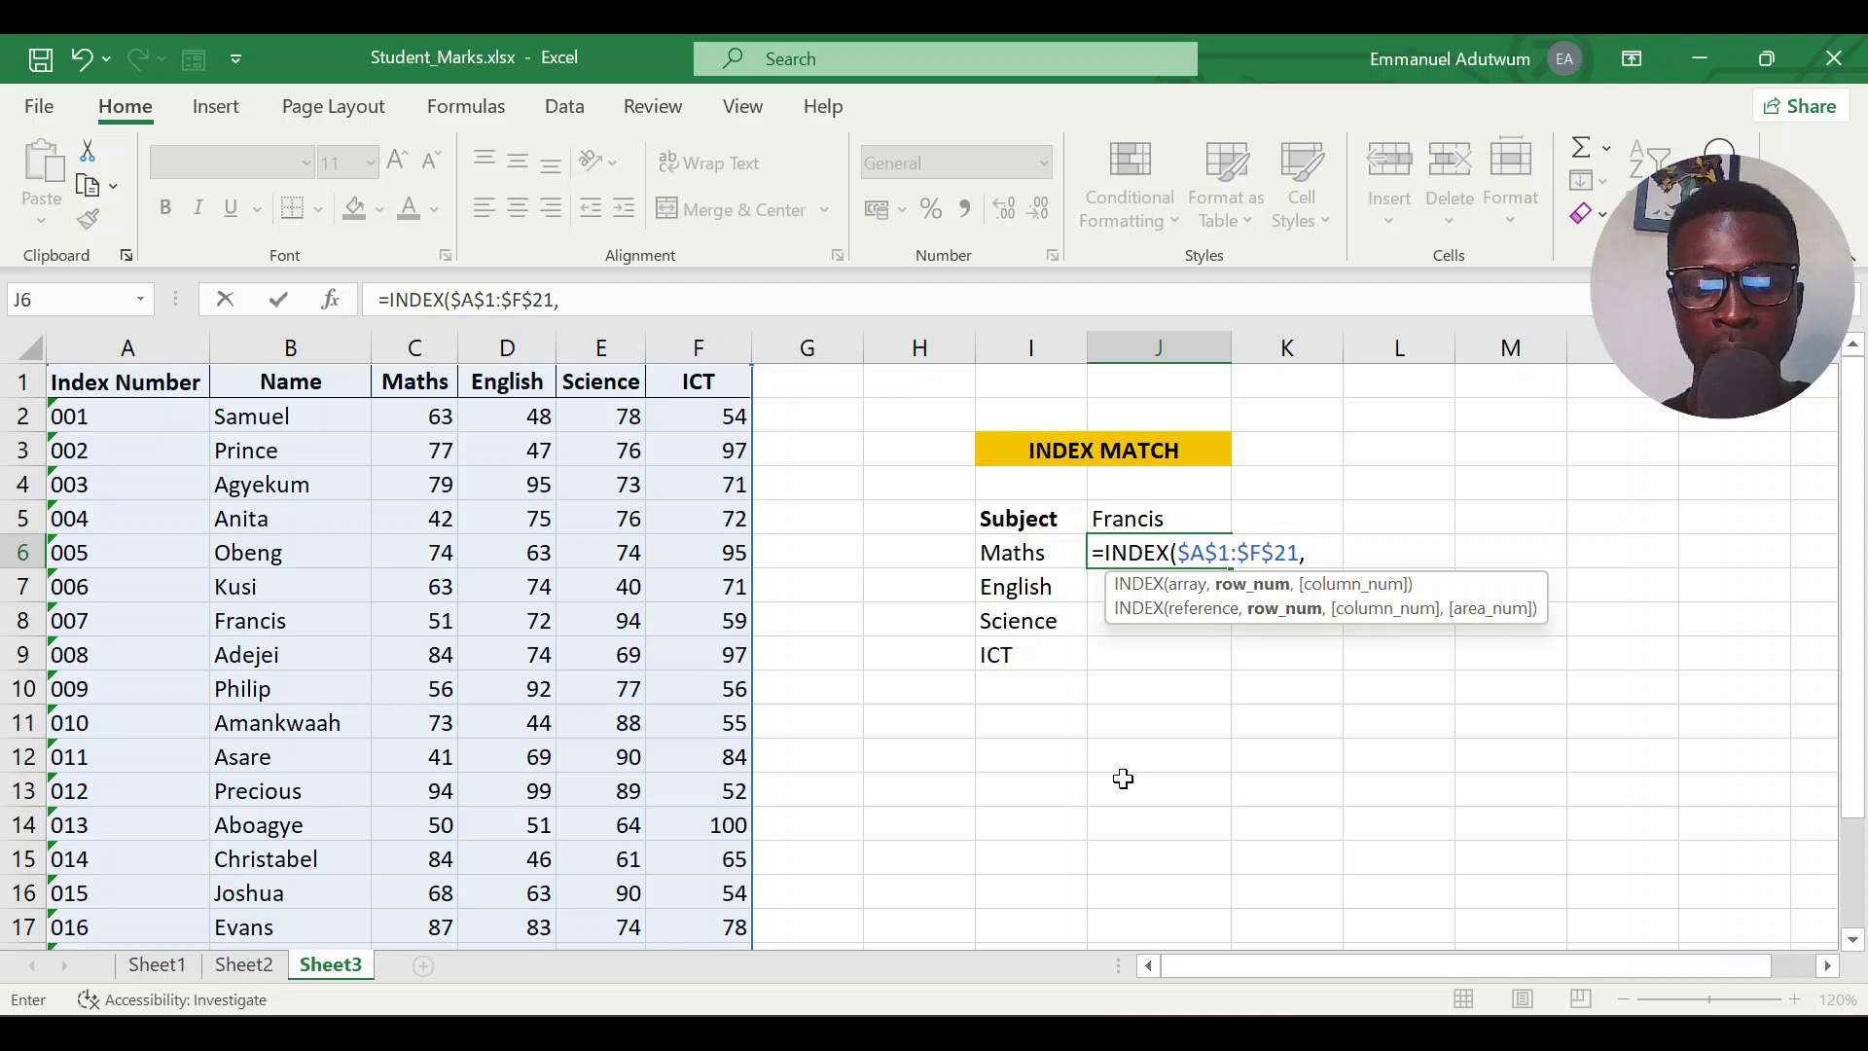
Add MATCH with lookup value $J$5, lookup array $B$1:$B$21 and exact match 0 as the INDEX formula's row argument
type("match")
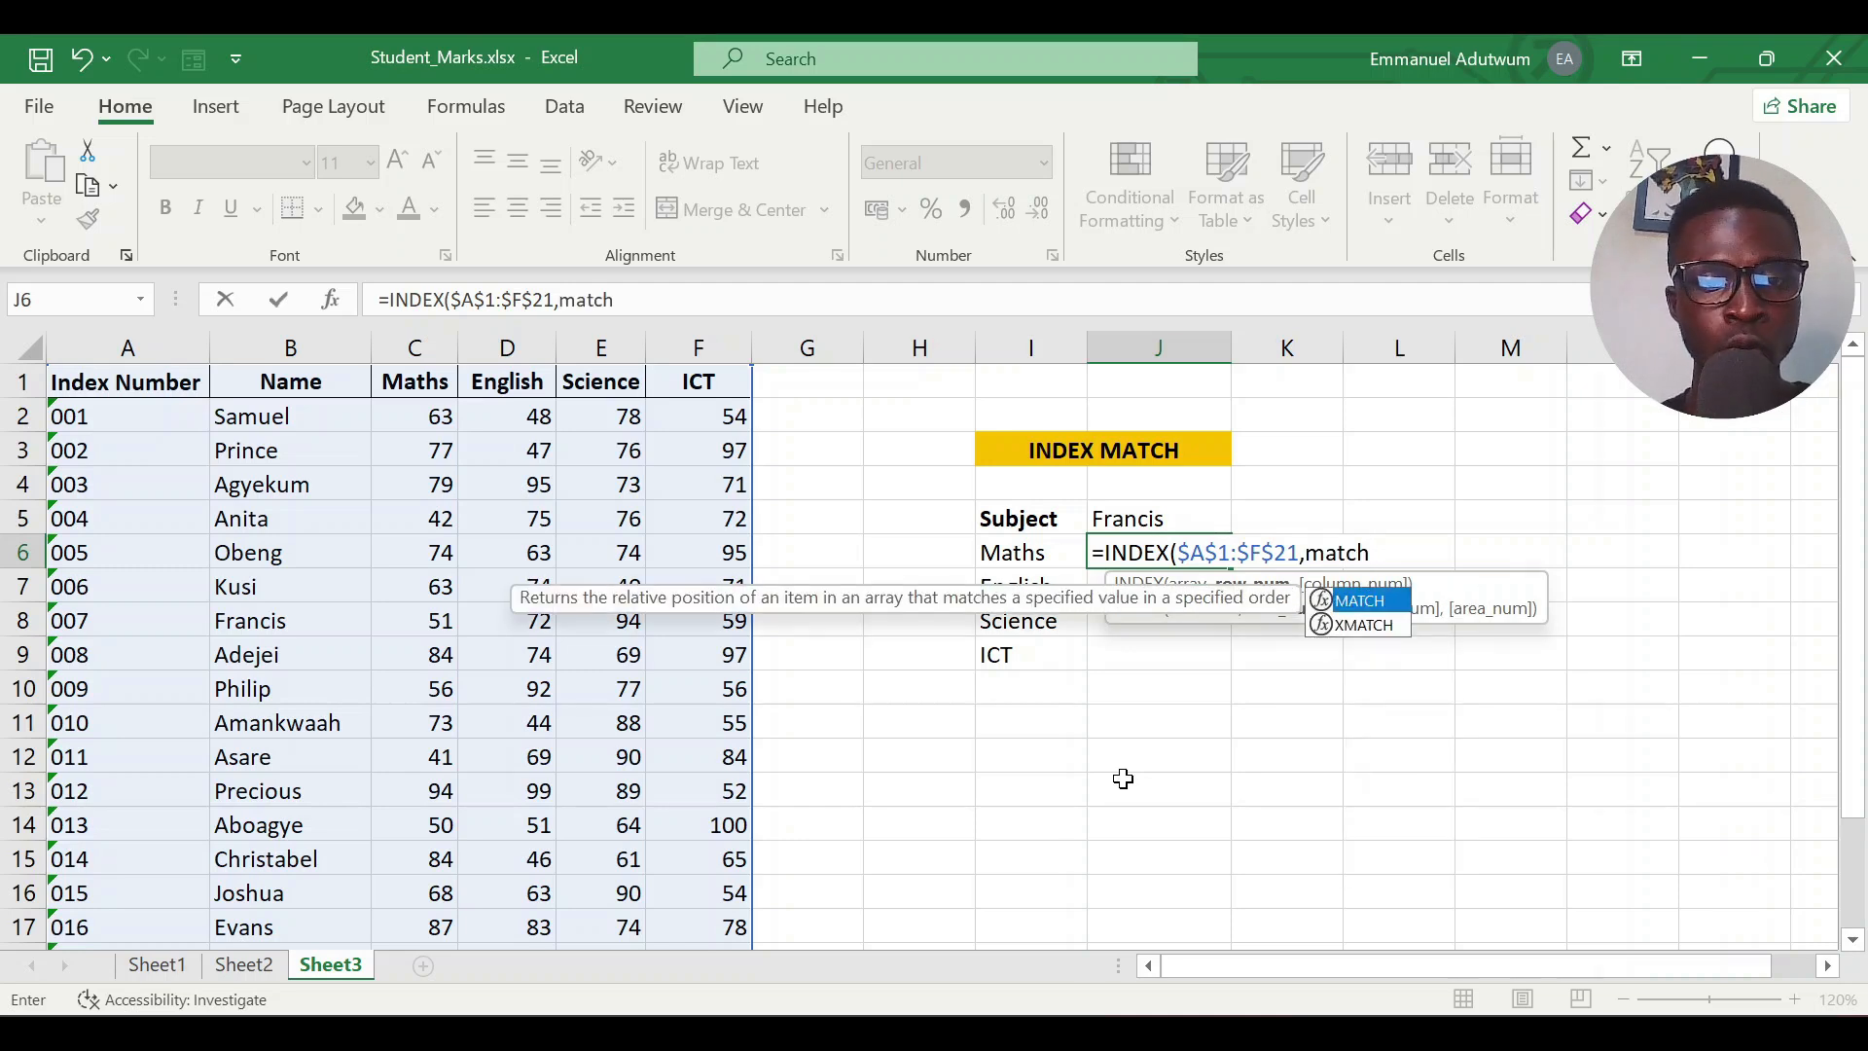
key("Tab")
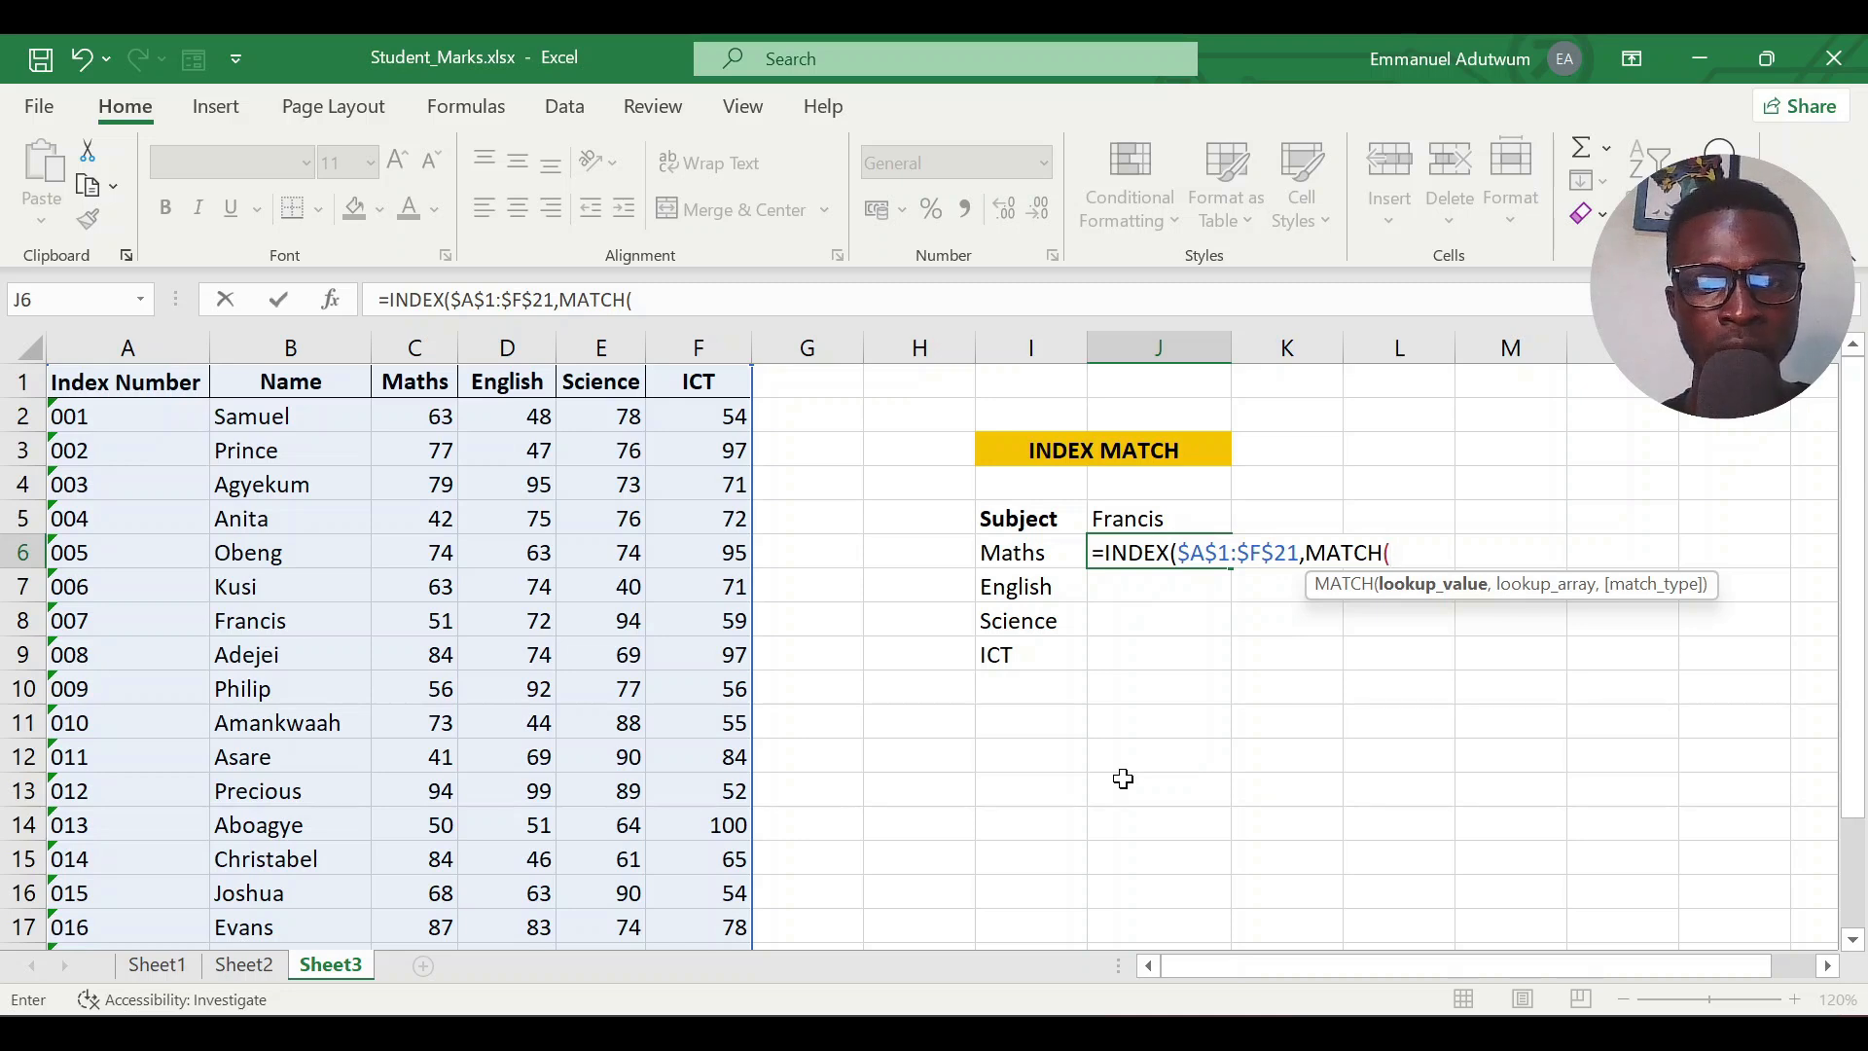
left_click(1149, 519)
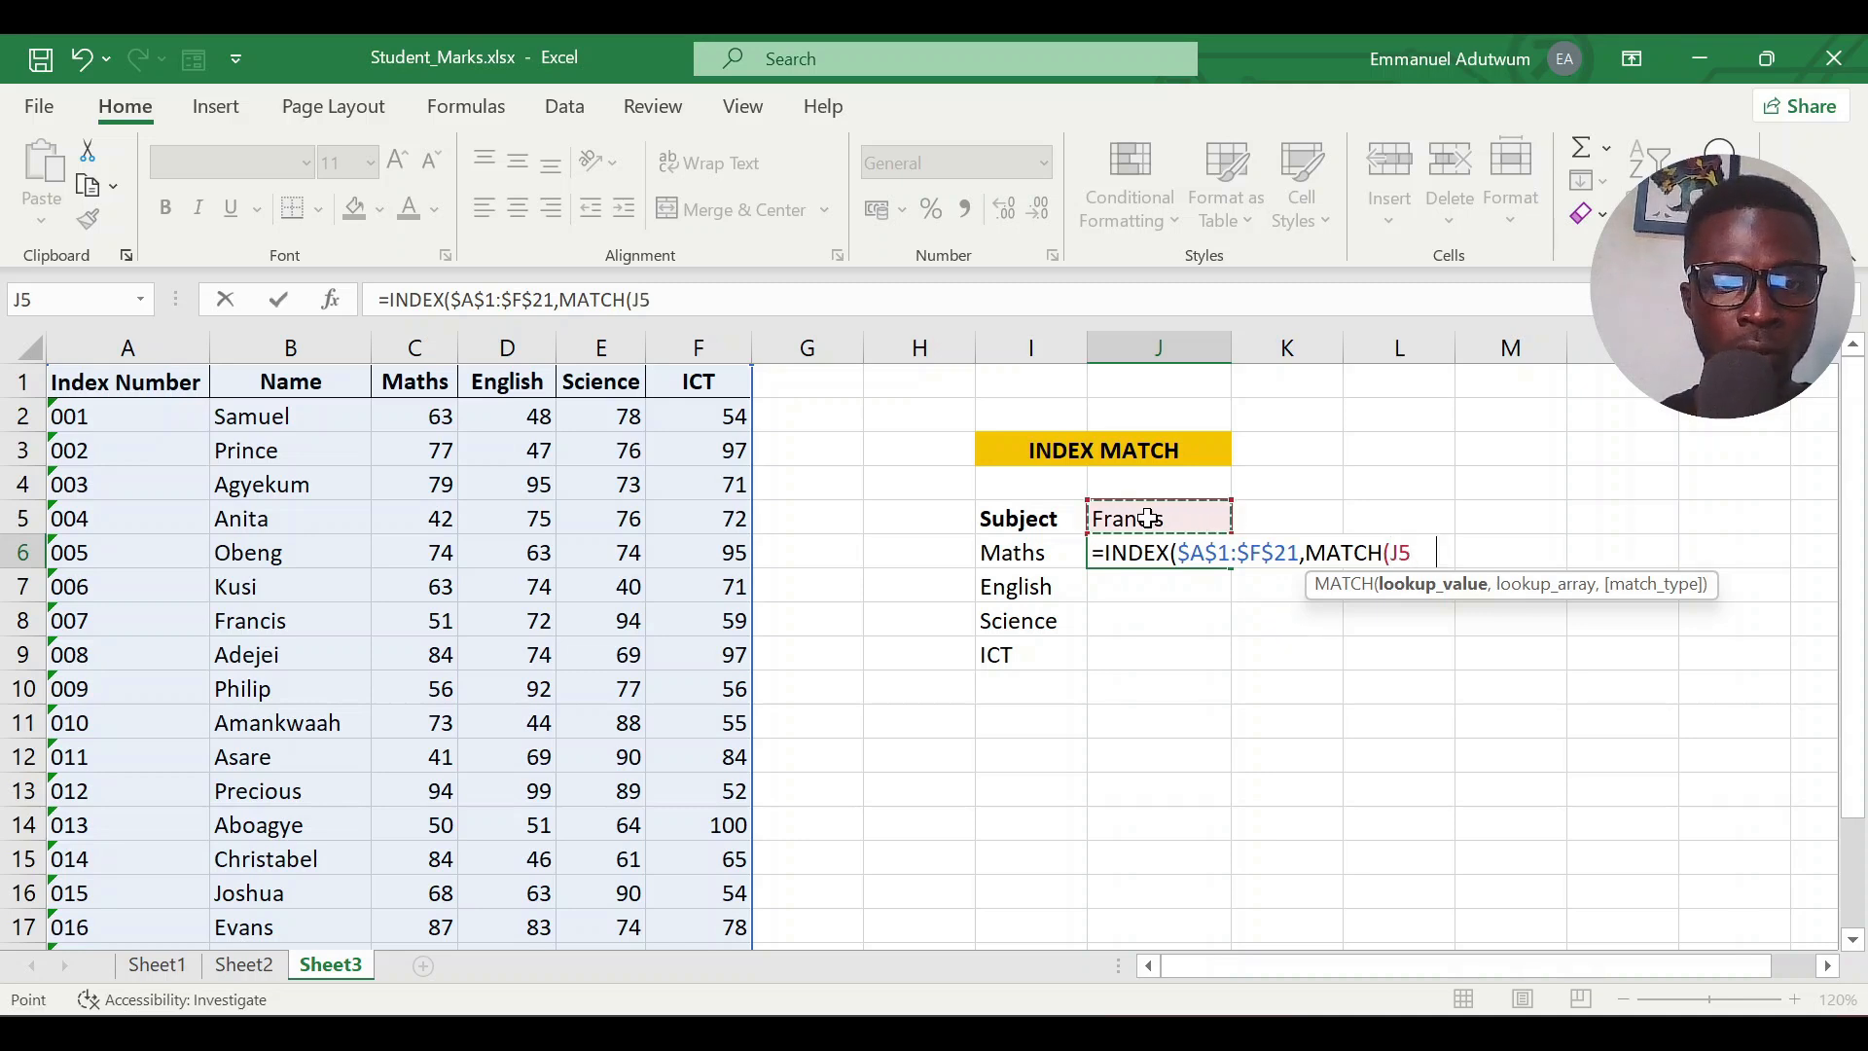
key("F4")
type(",")
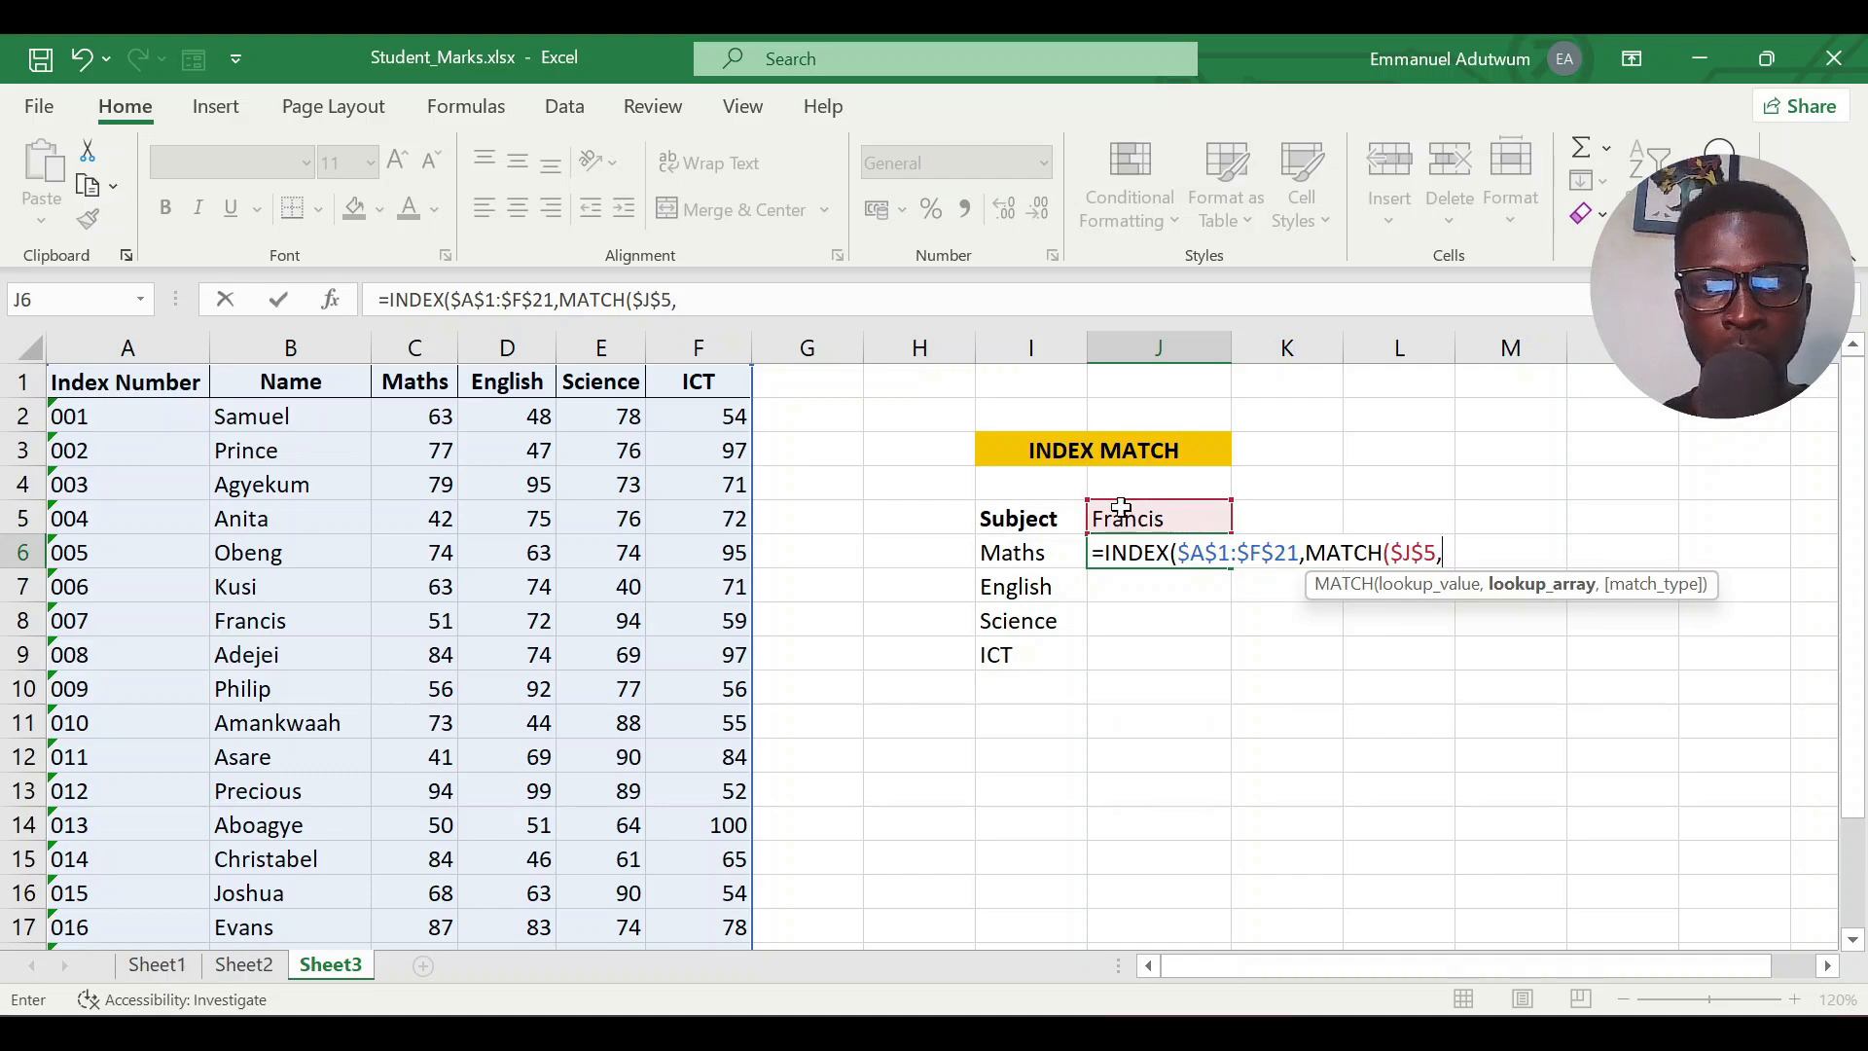
left_click_drag(279, 382, 299, 969)
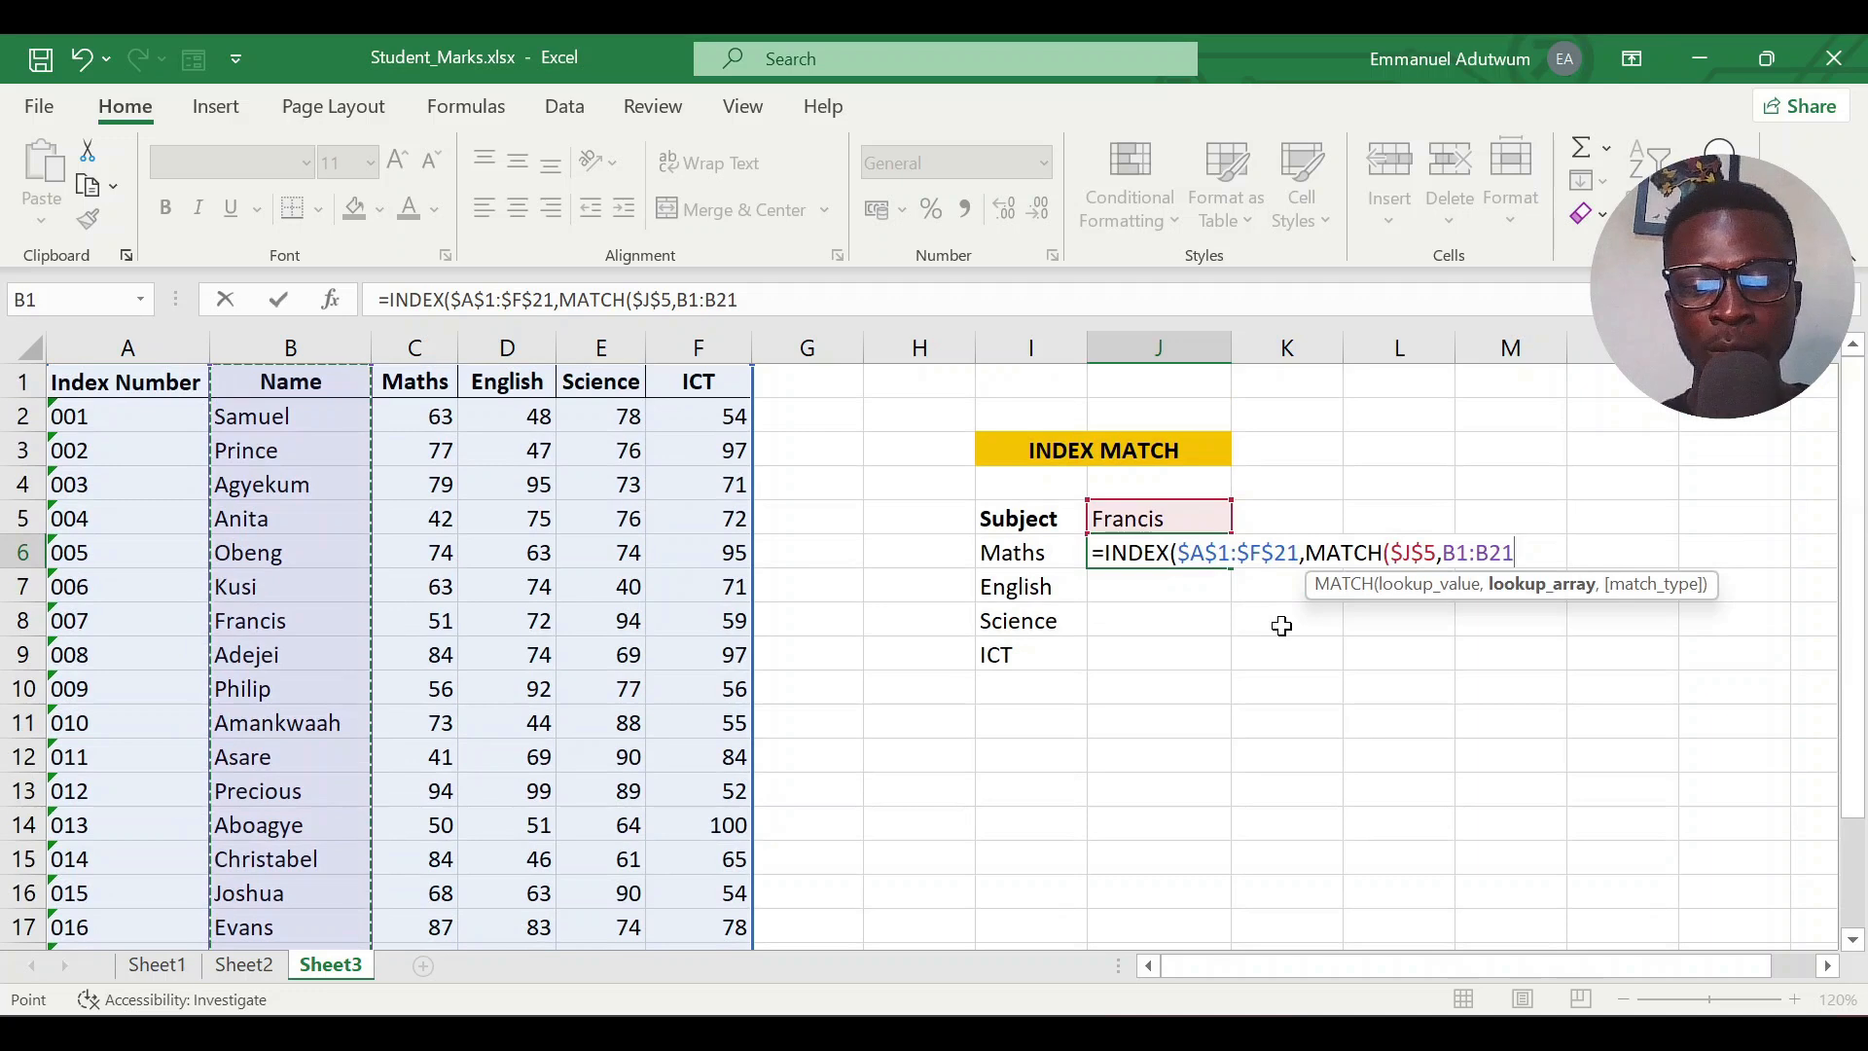
key("F4")
type(",")
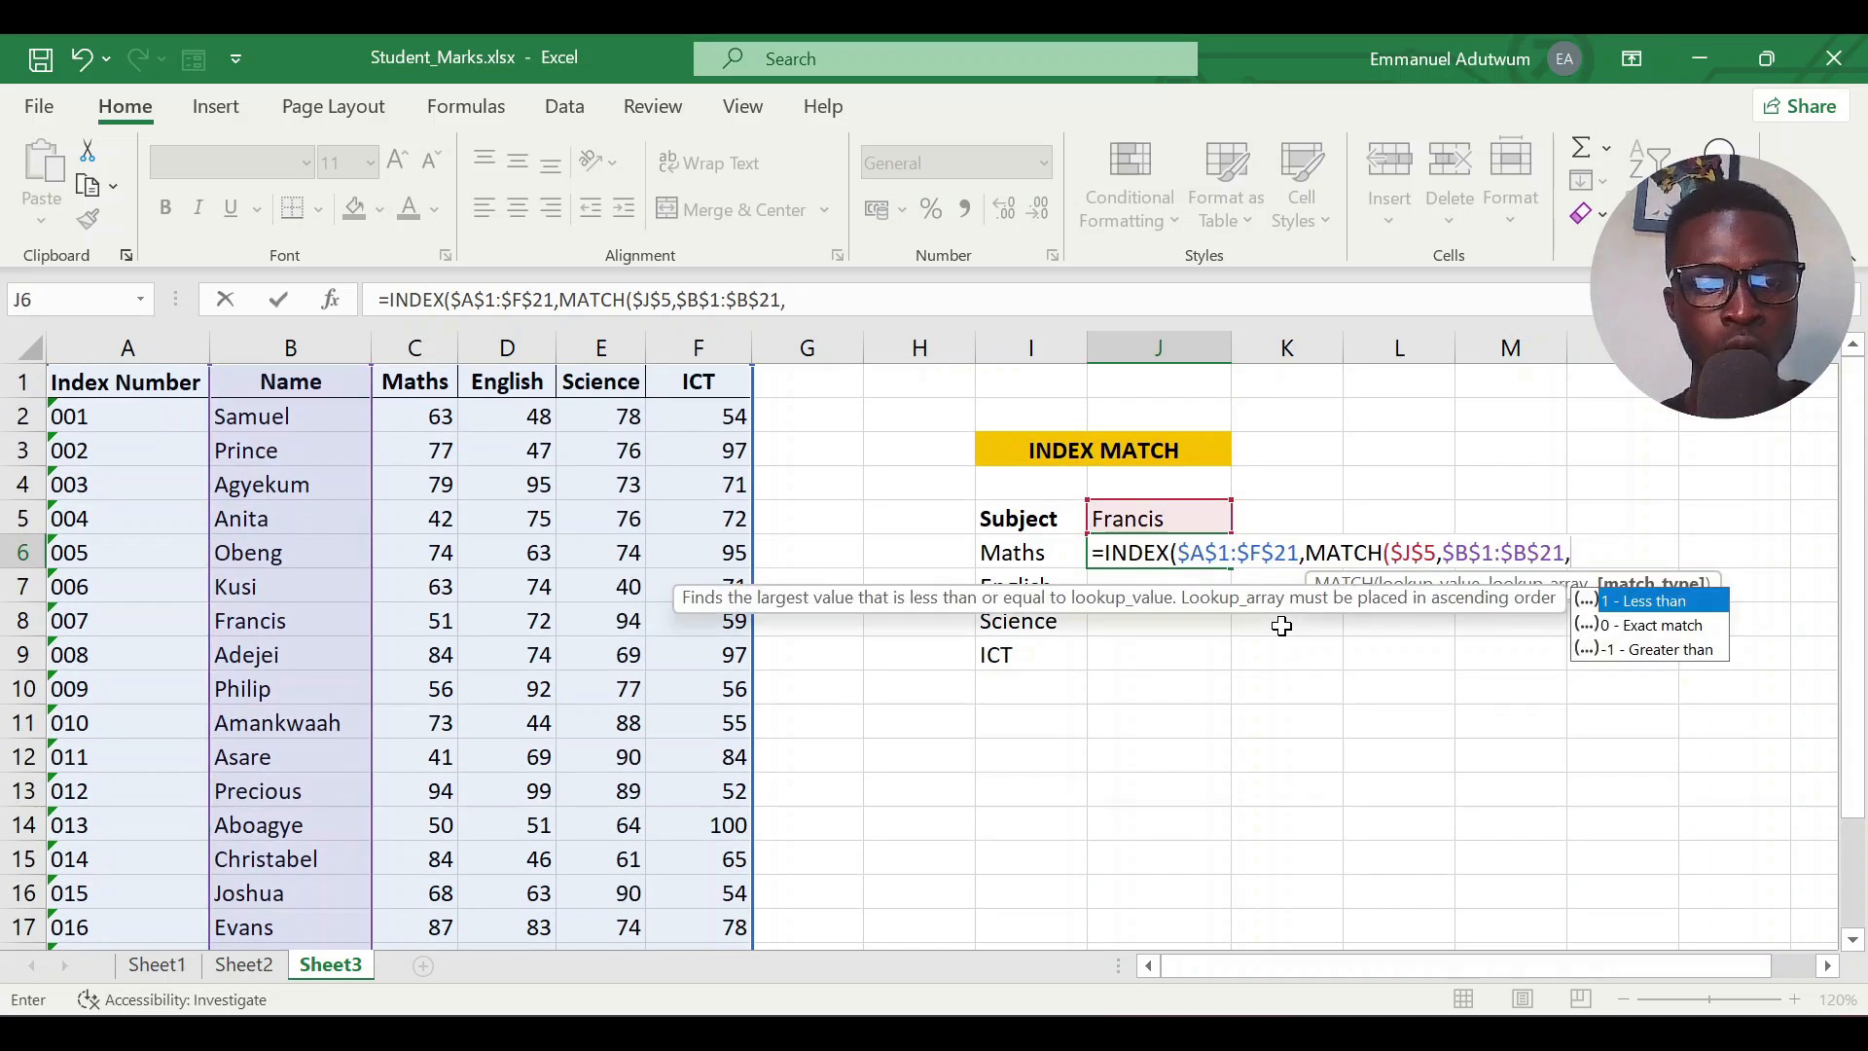
key("Down")
key("Tab")
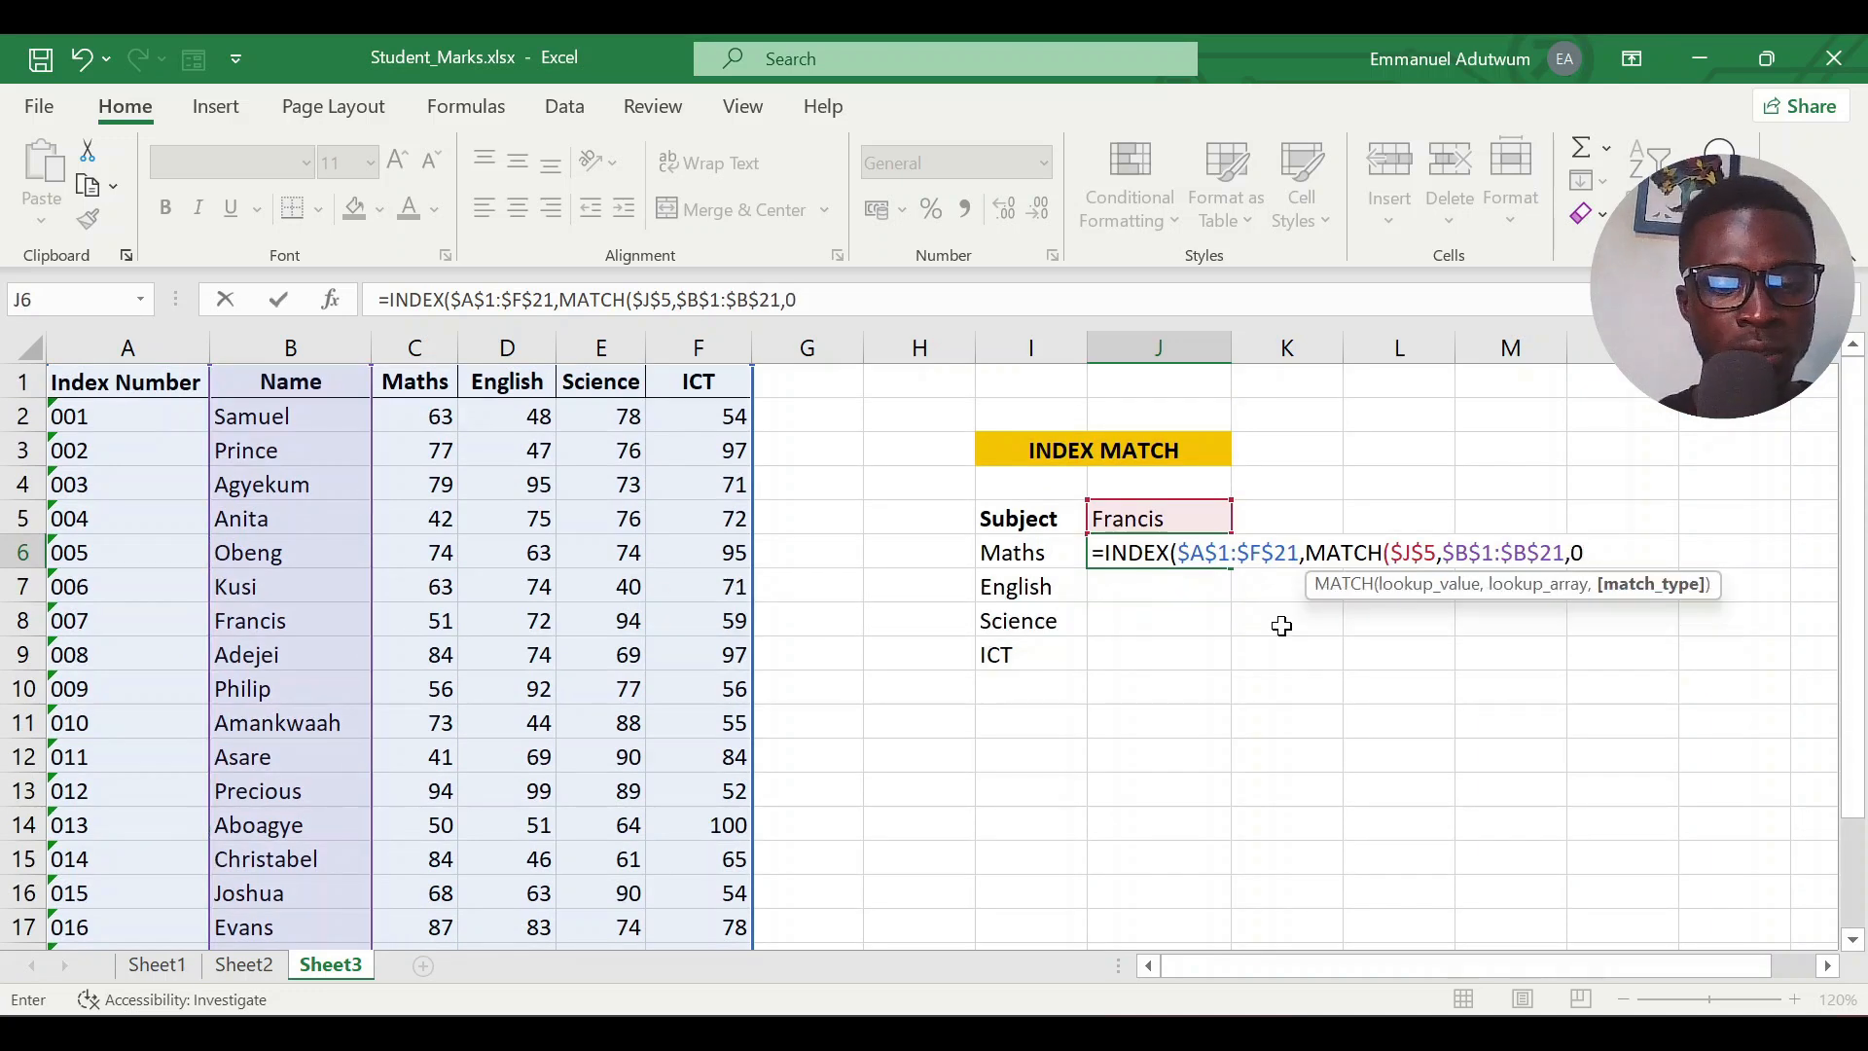
Add MATCH(I6,$A$1:$F$1,0) as the column argument and complete the INDEX formula in J6
type("), mat")
key("Tab")
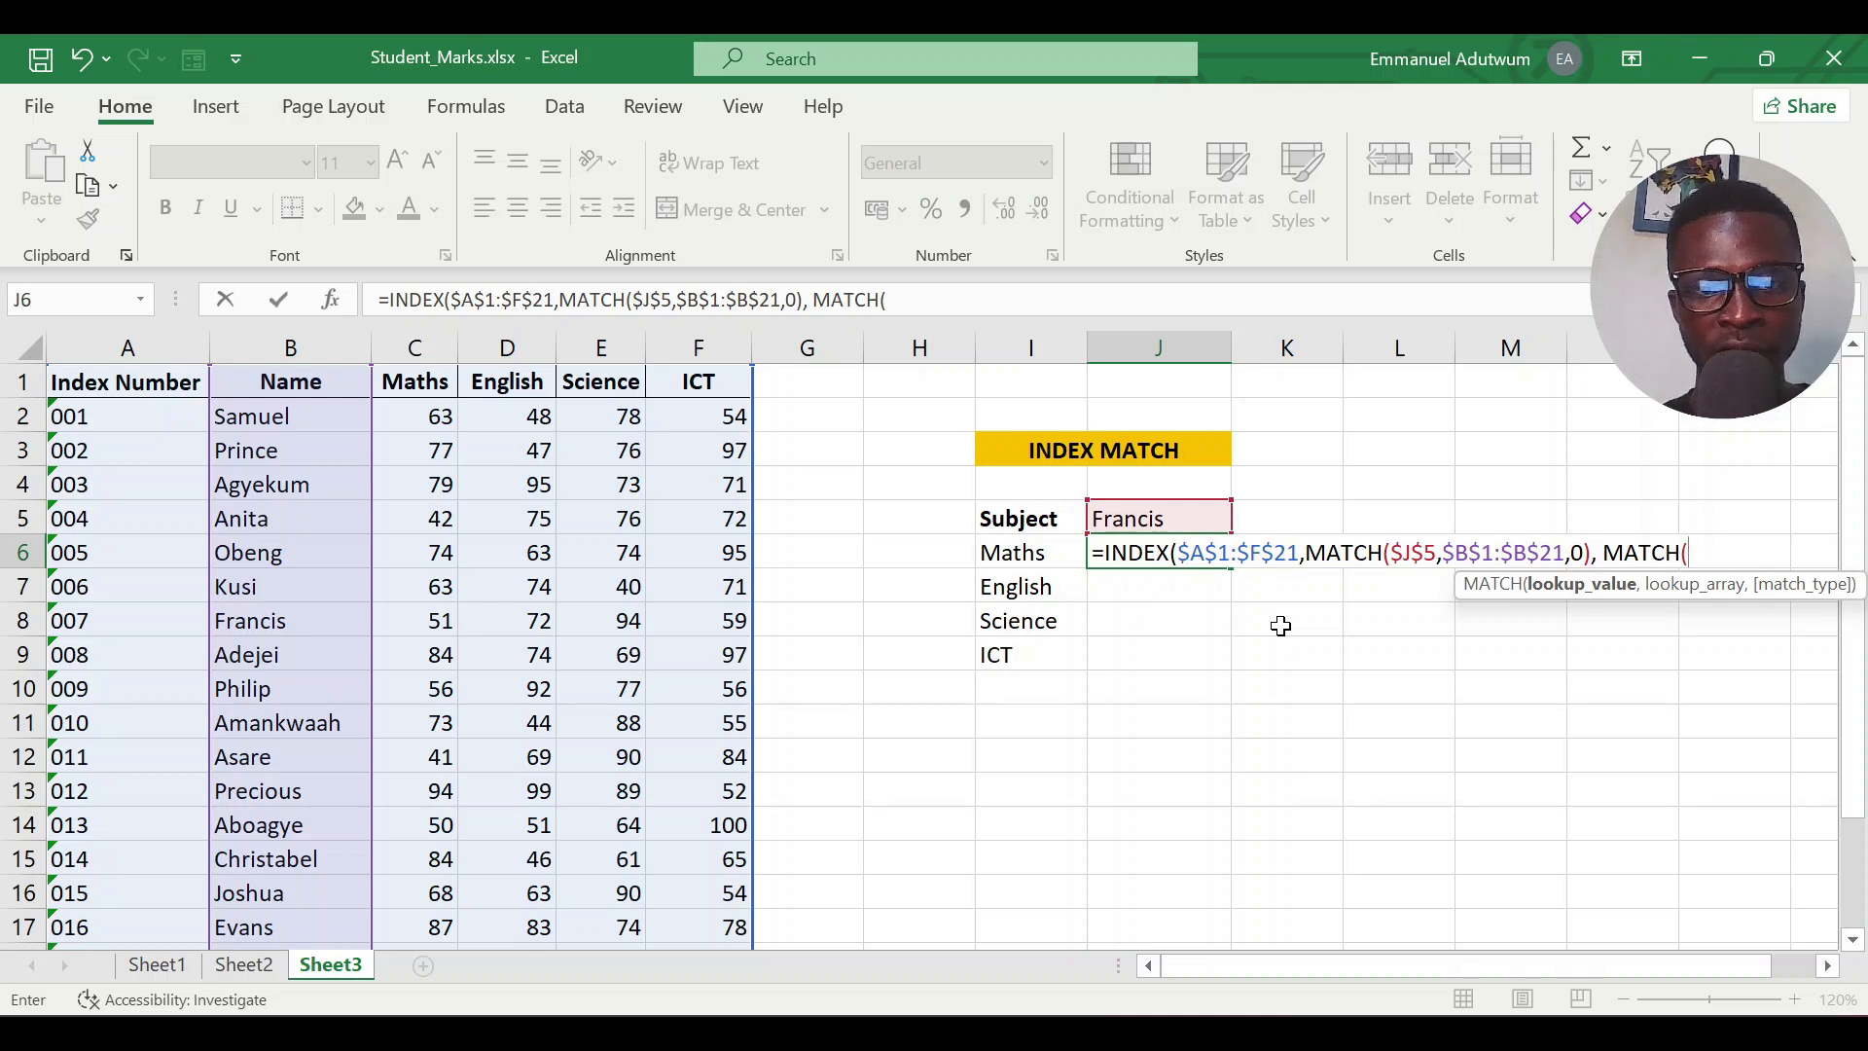
left_click(1046, 554)
type(",")
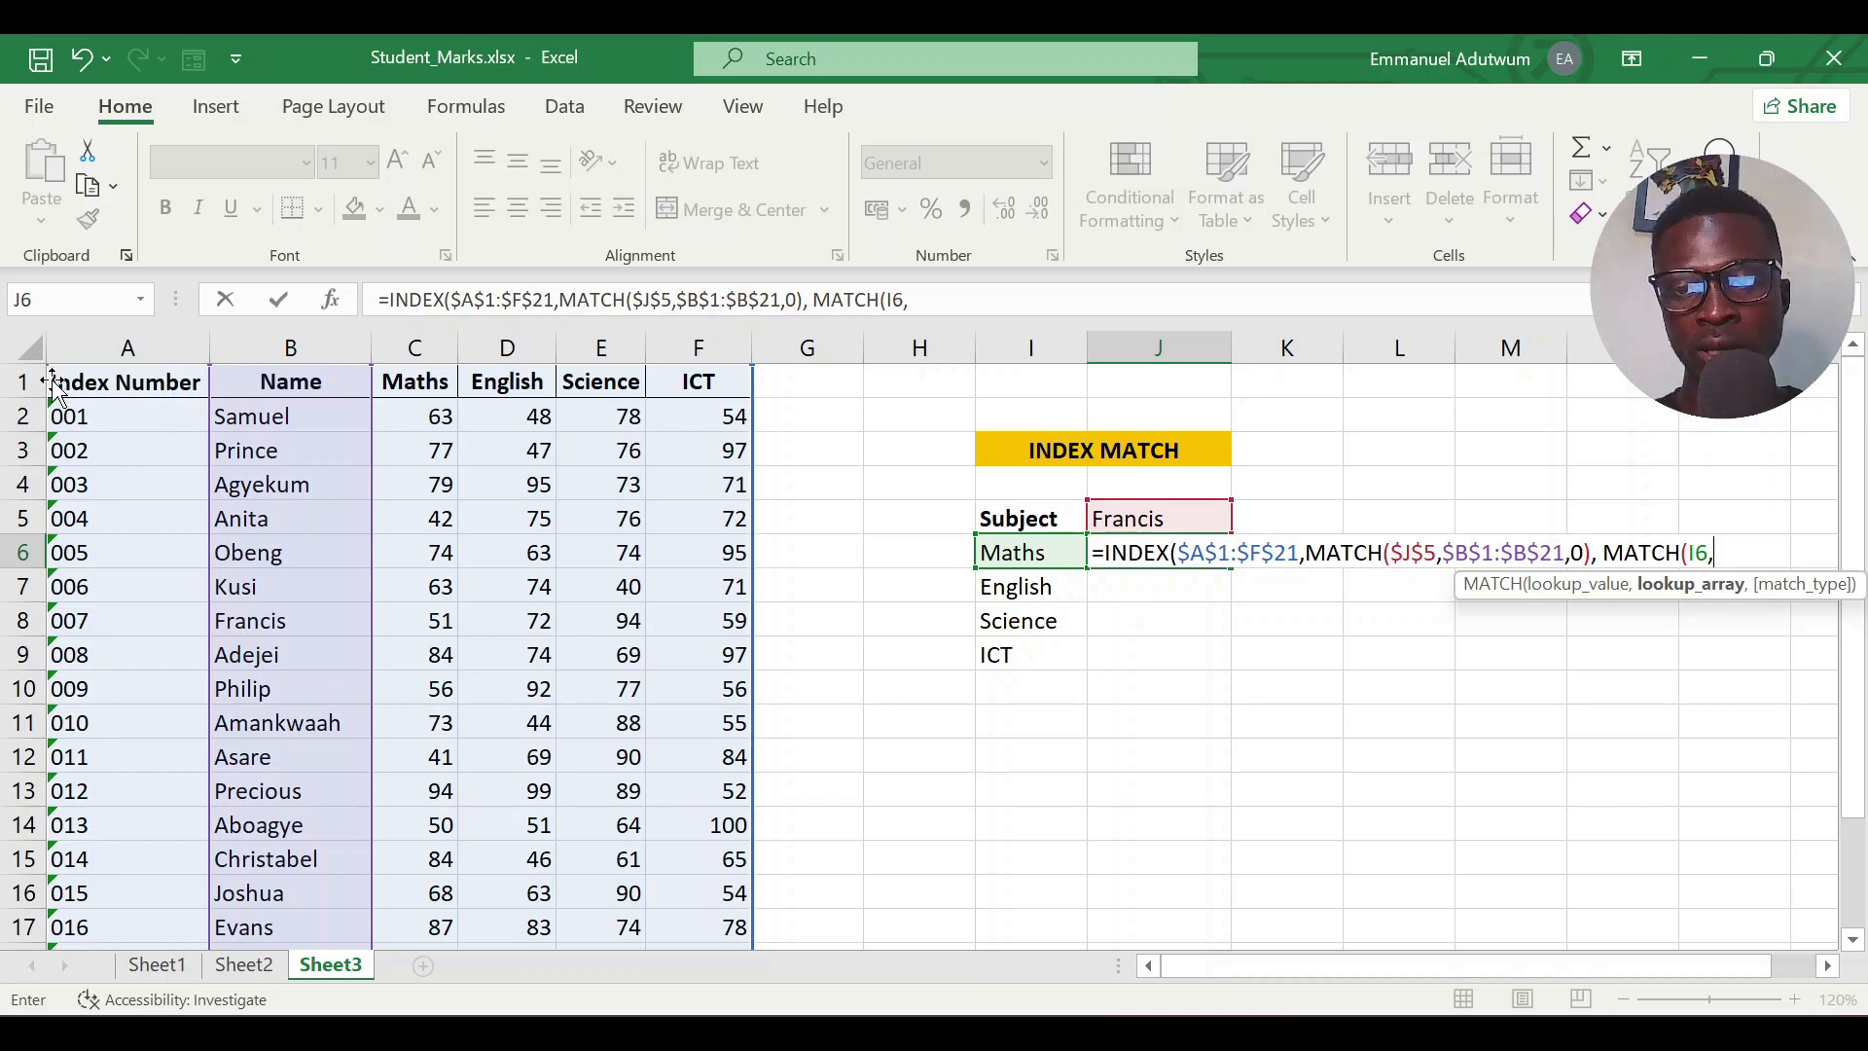
left_click(124, 374)
left_click_drag(124, 372, 699, 381)
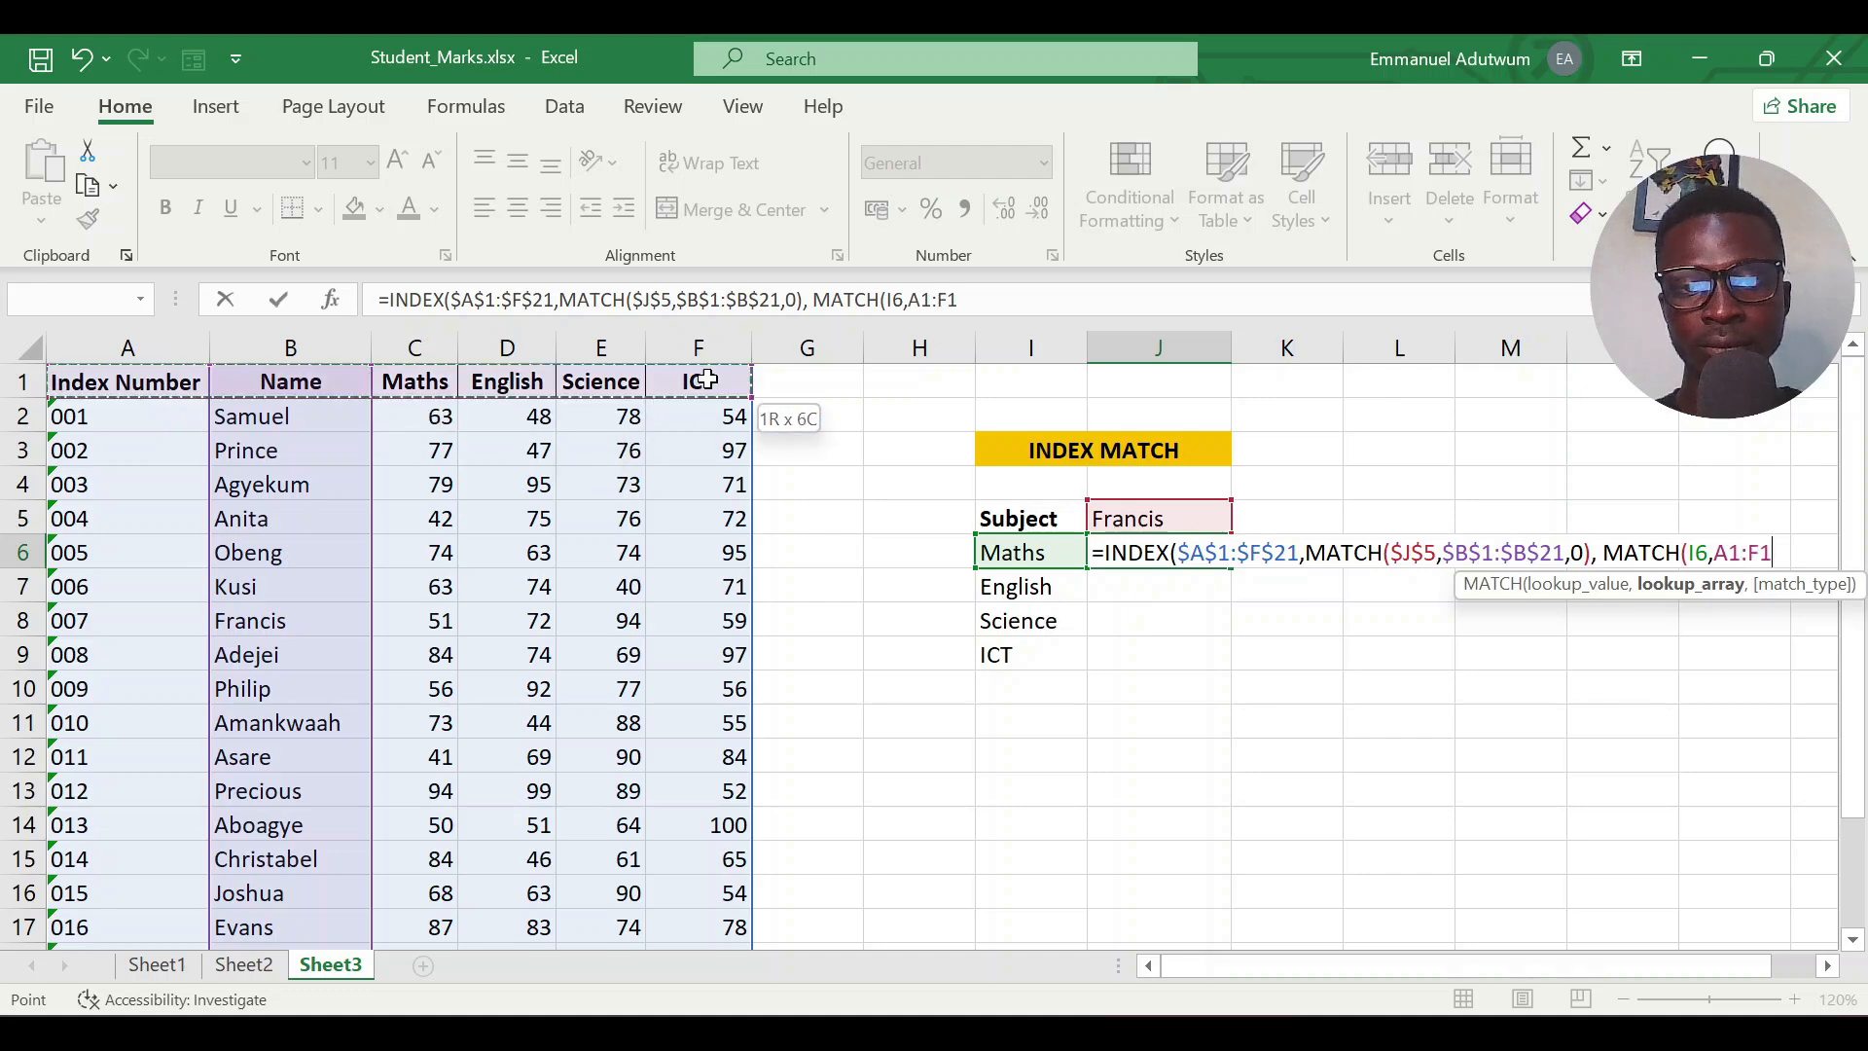
key("F4")
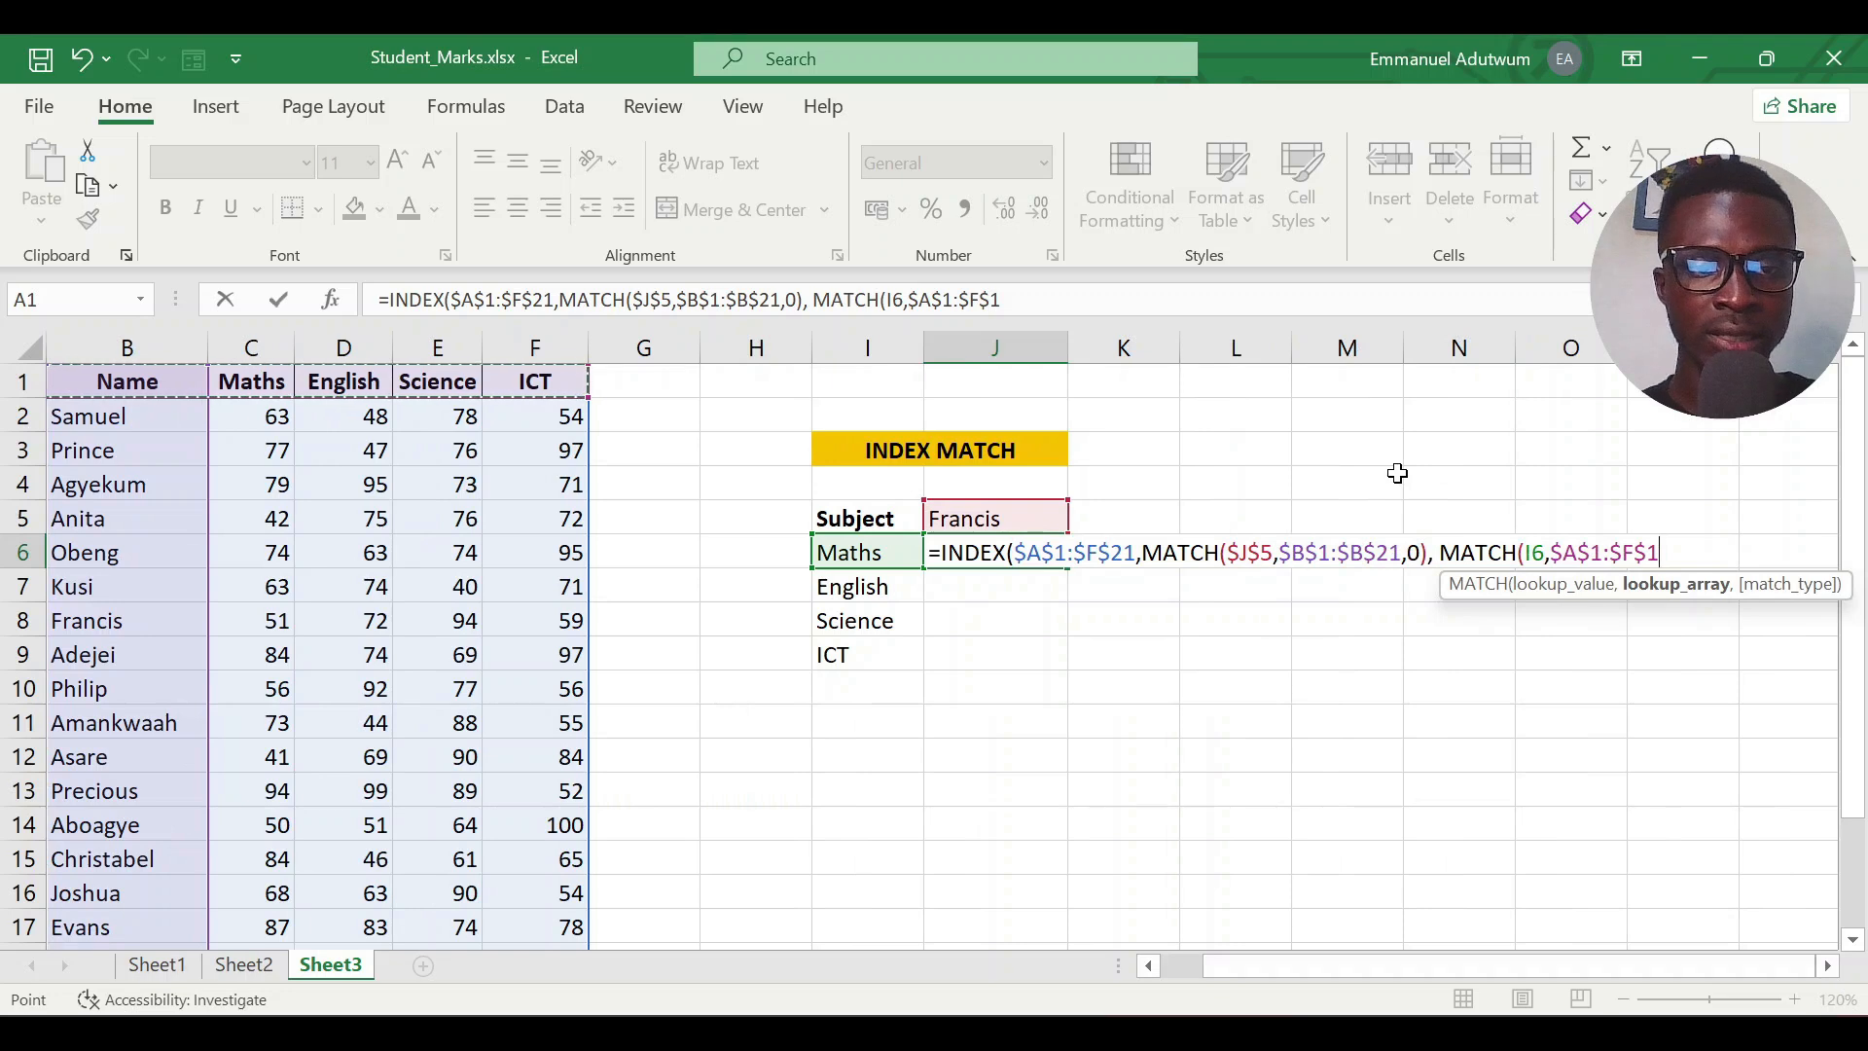
type(",")
key("Down")
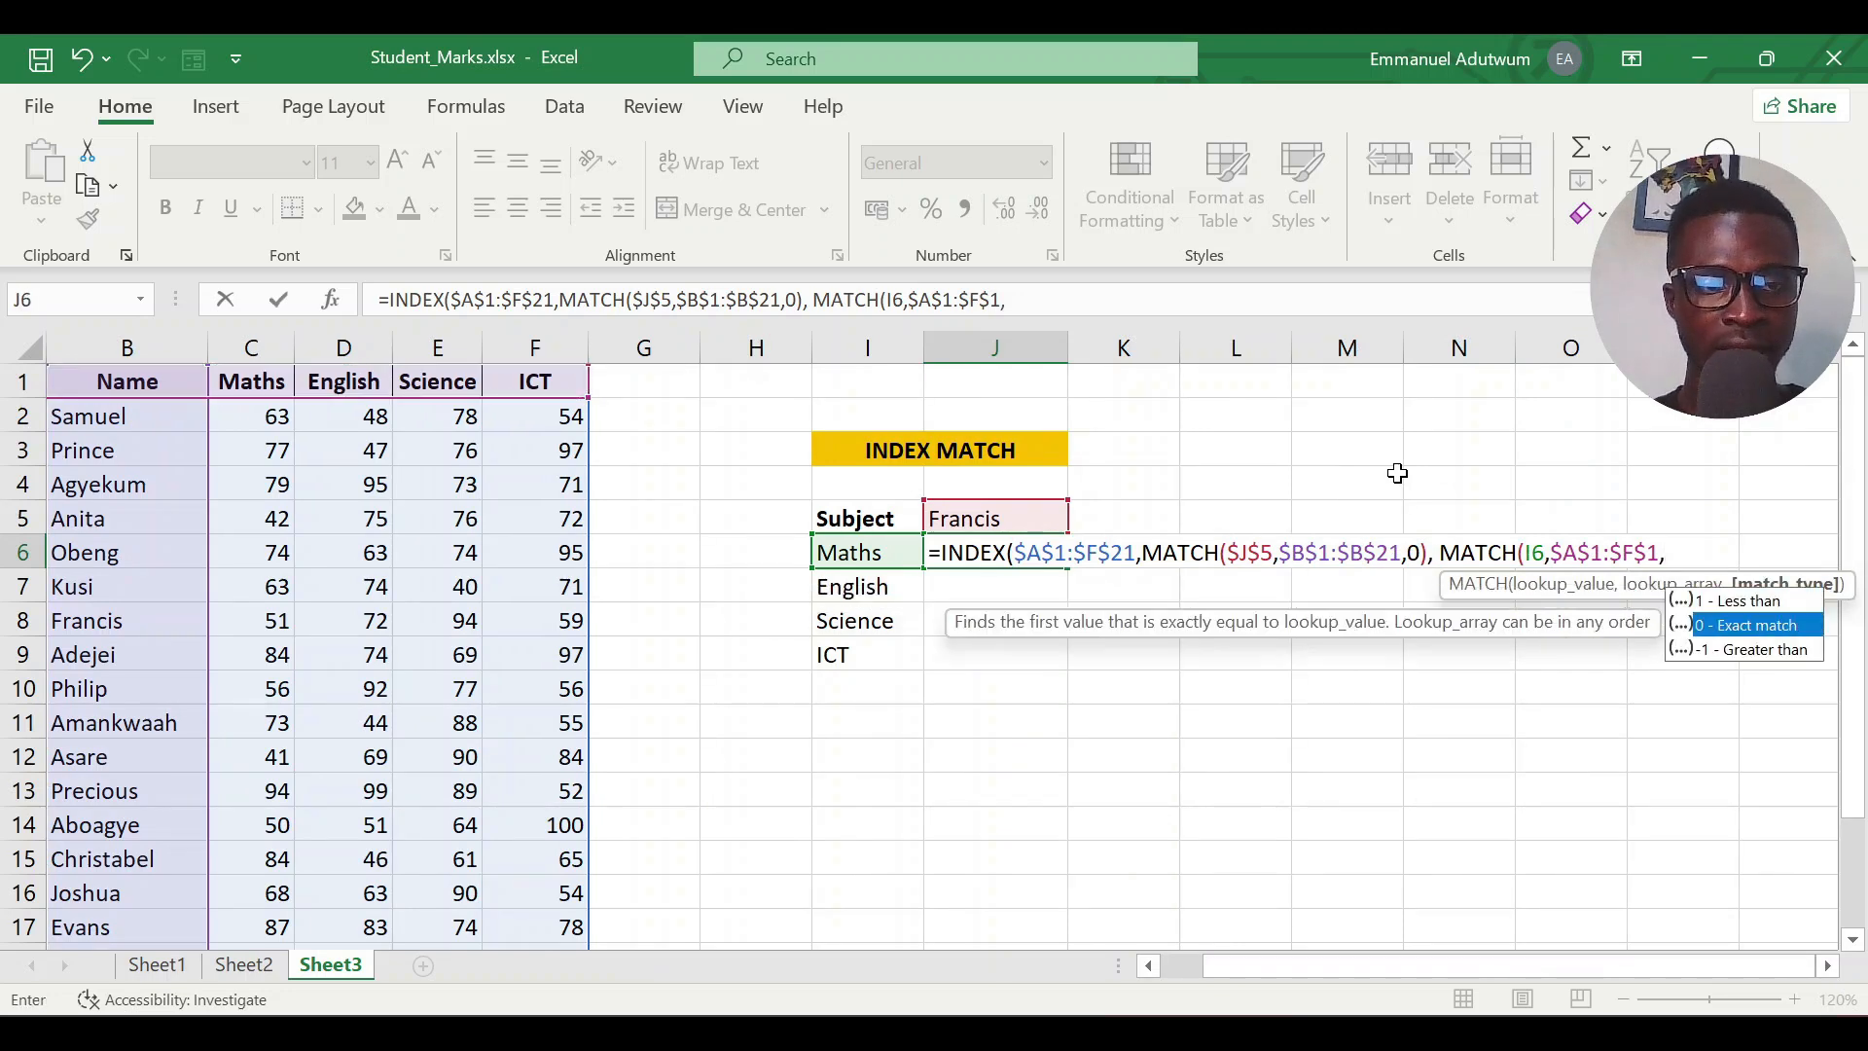
key("Tab")
type(")")
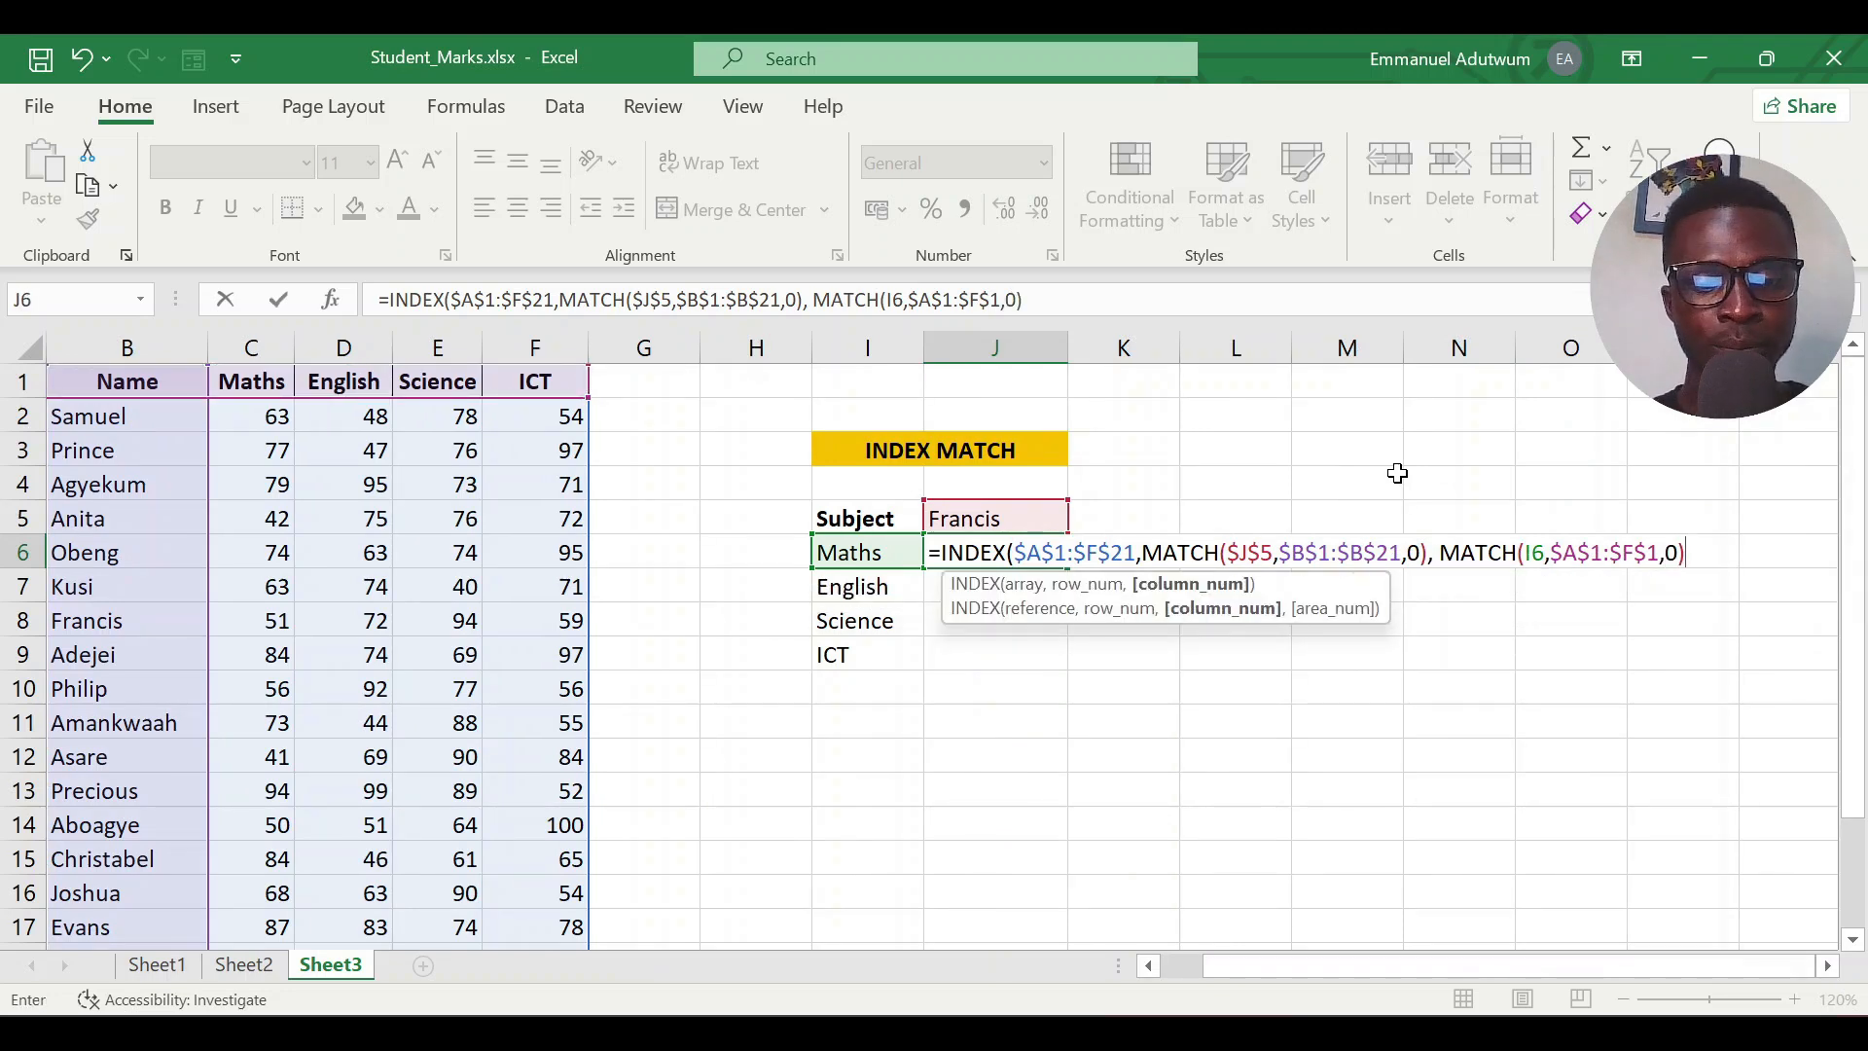
type(")")
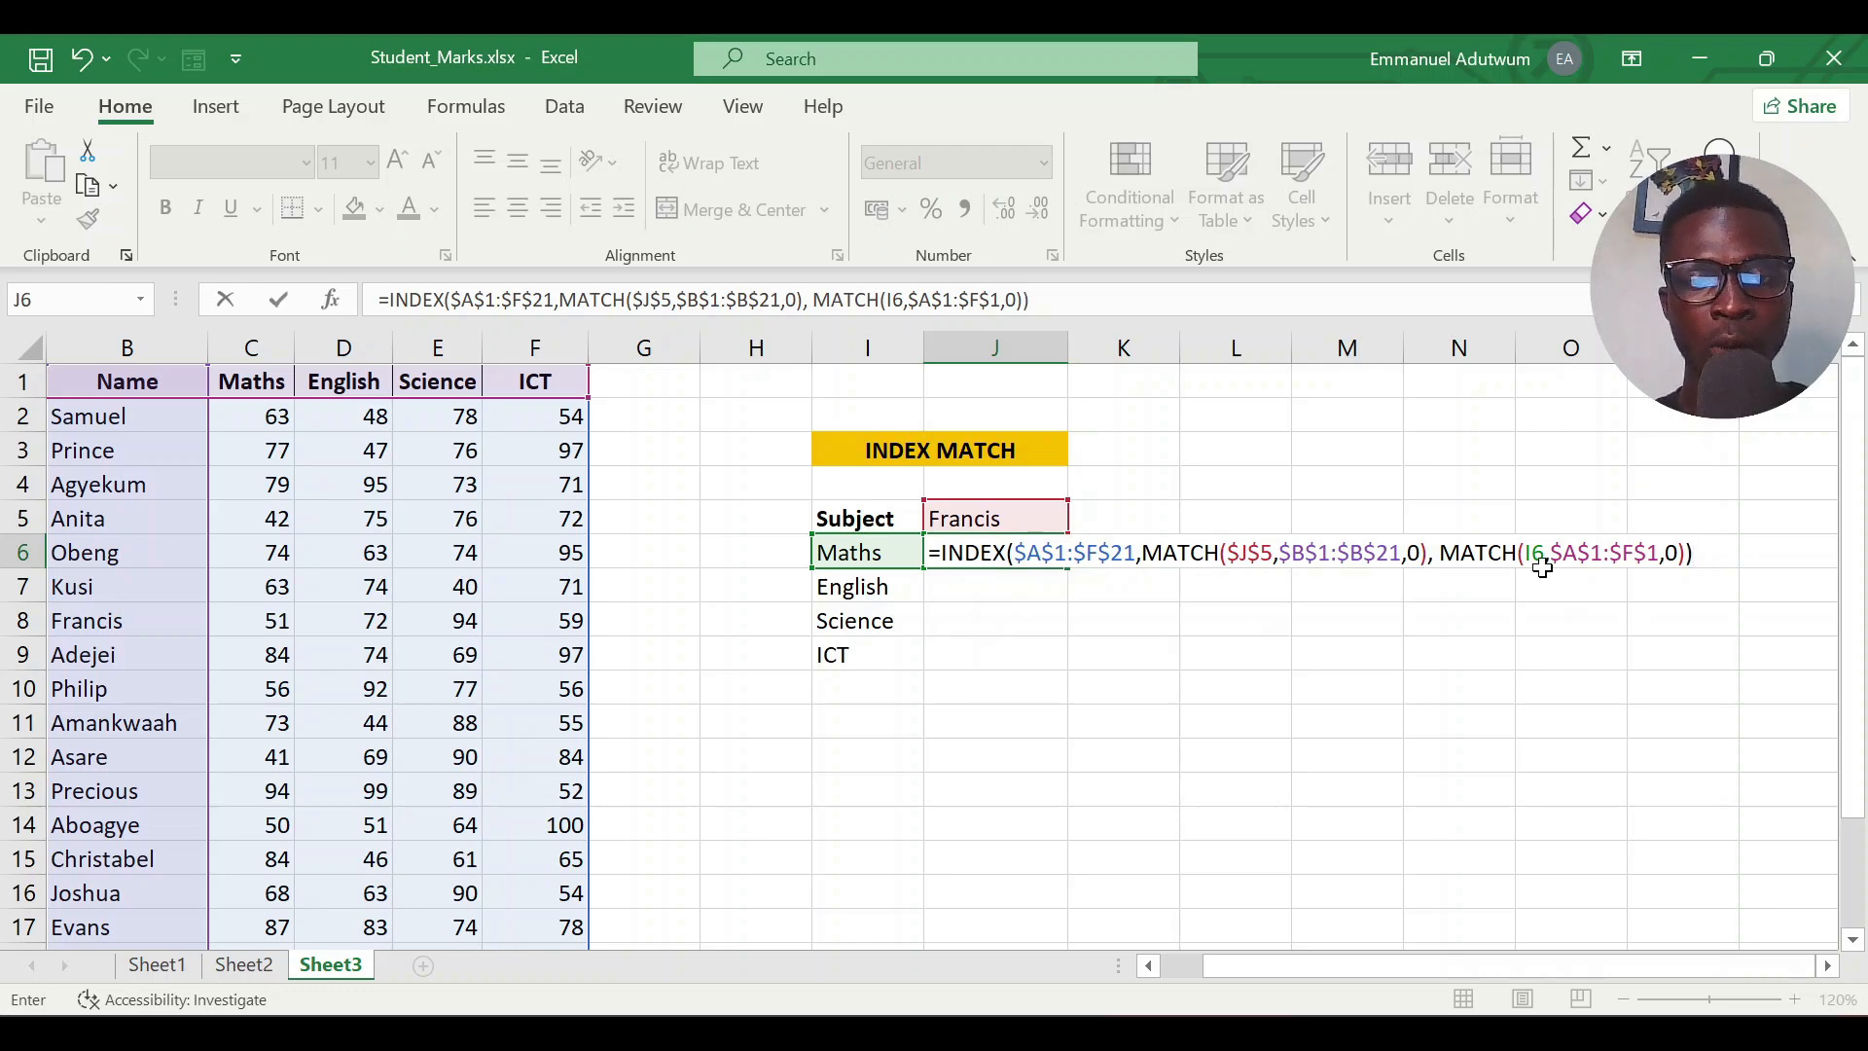
key("Return")
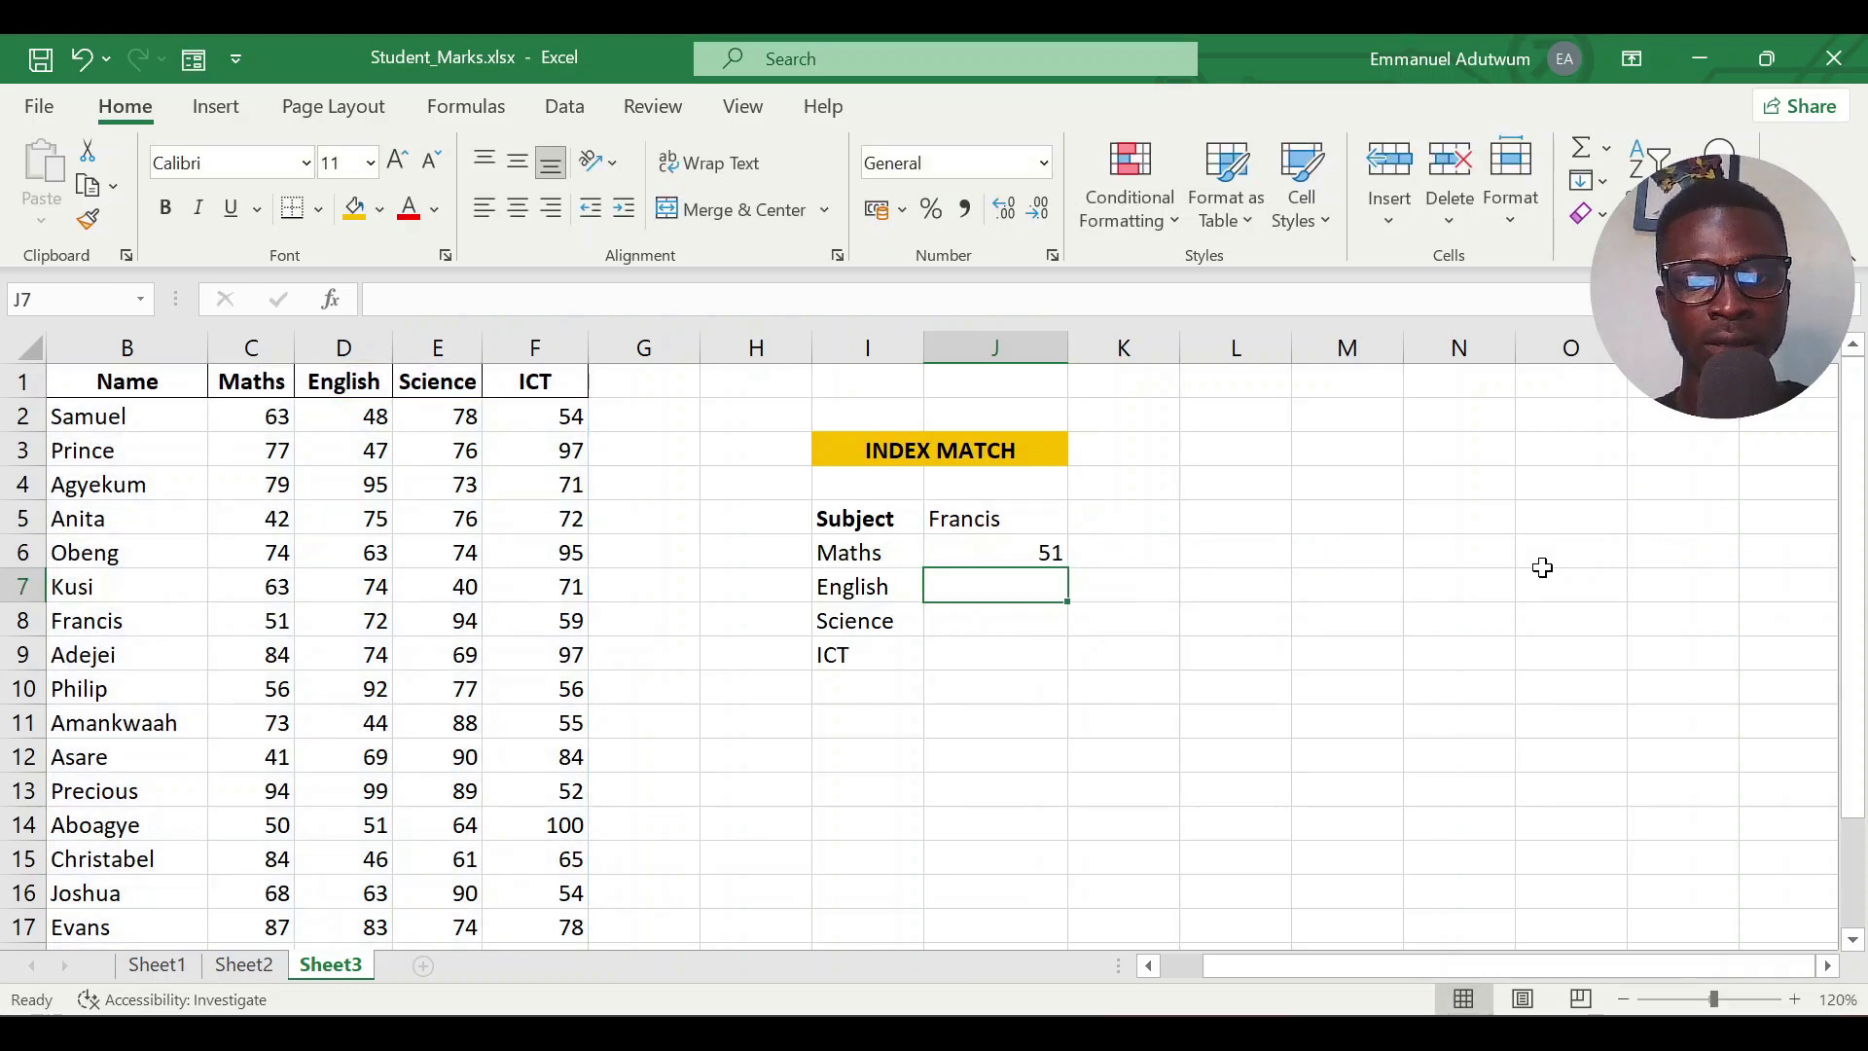
Fill the J6 formula down through J9 and check the copied formulas for English, Science and ICT
left_click(1011, 551)
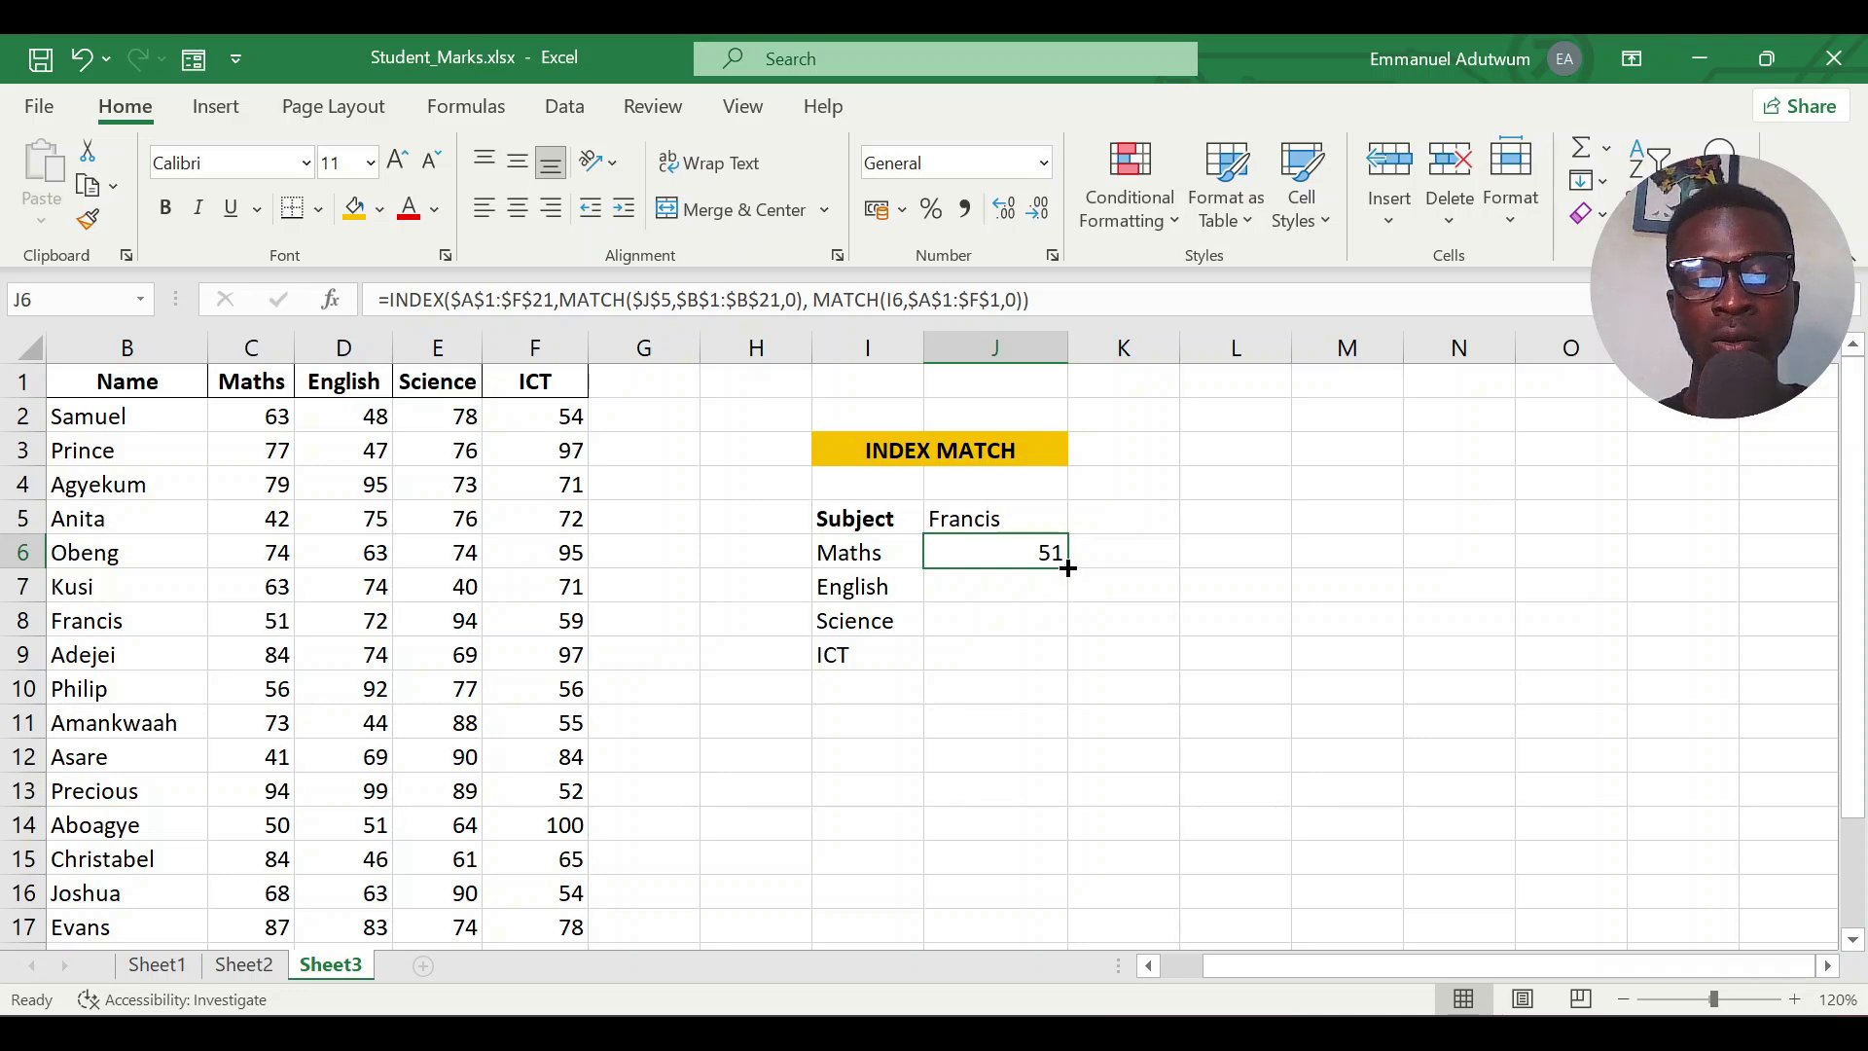
double_click(1067, 568)
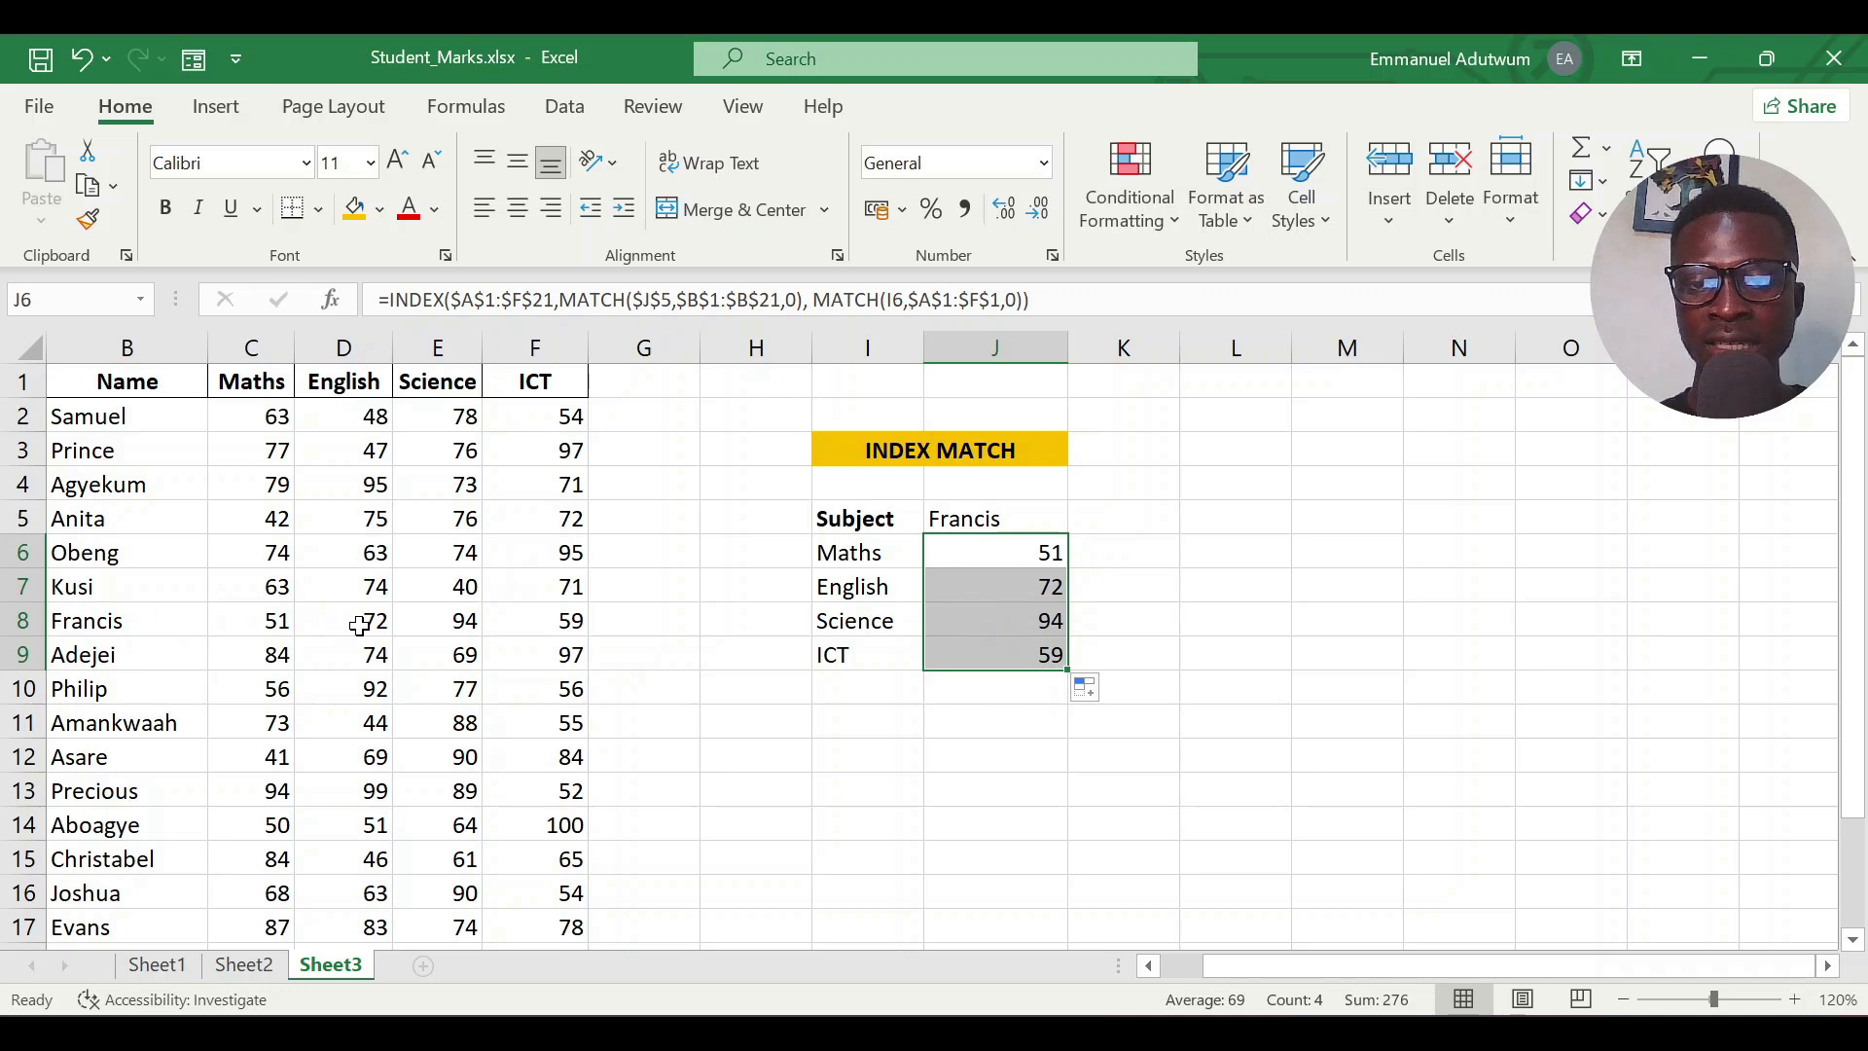
left_click(1051, 587)
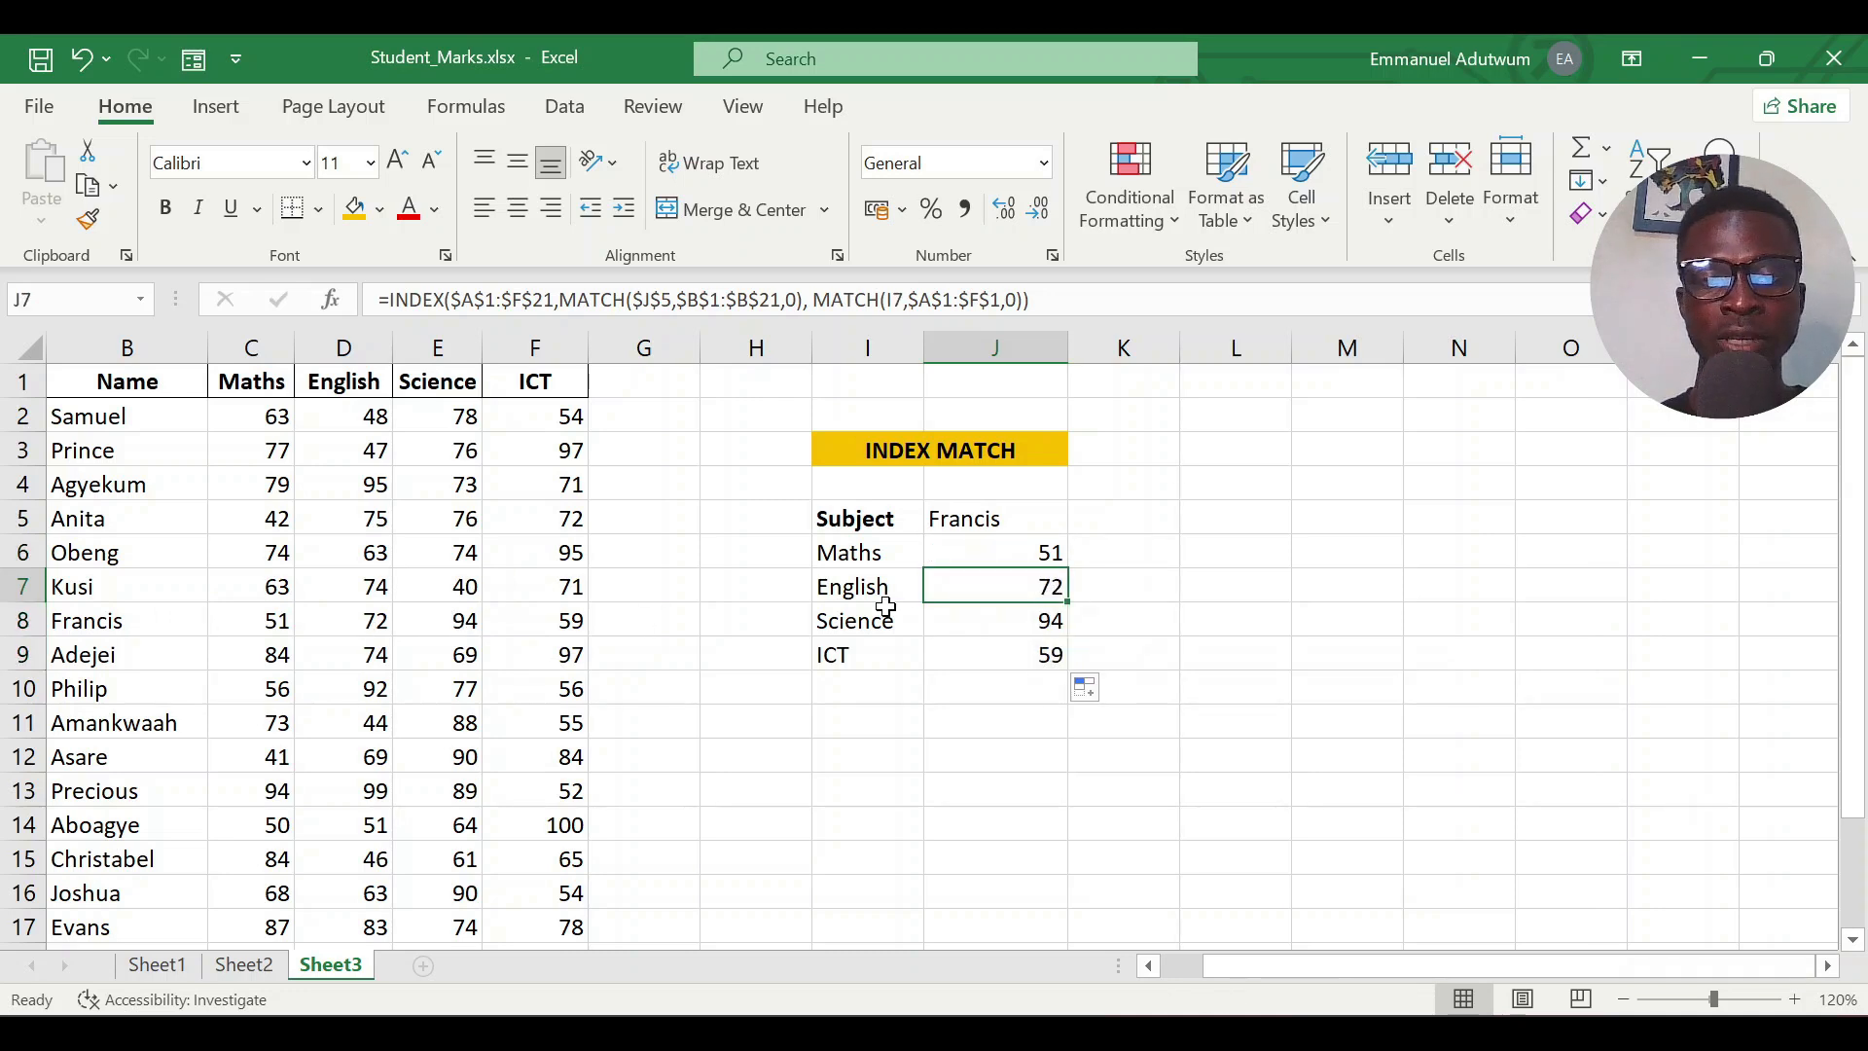
left_click(1044, 622)
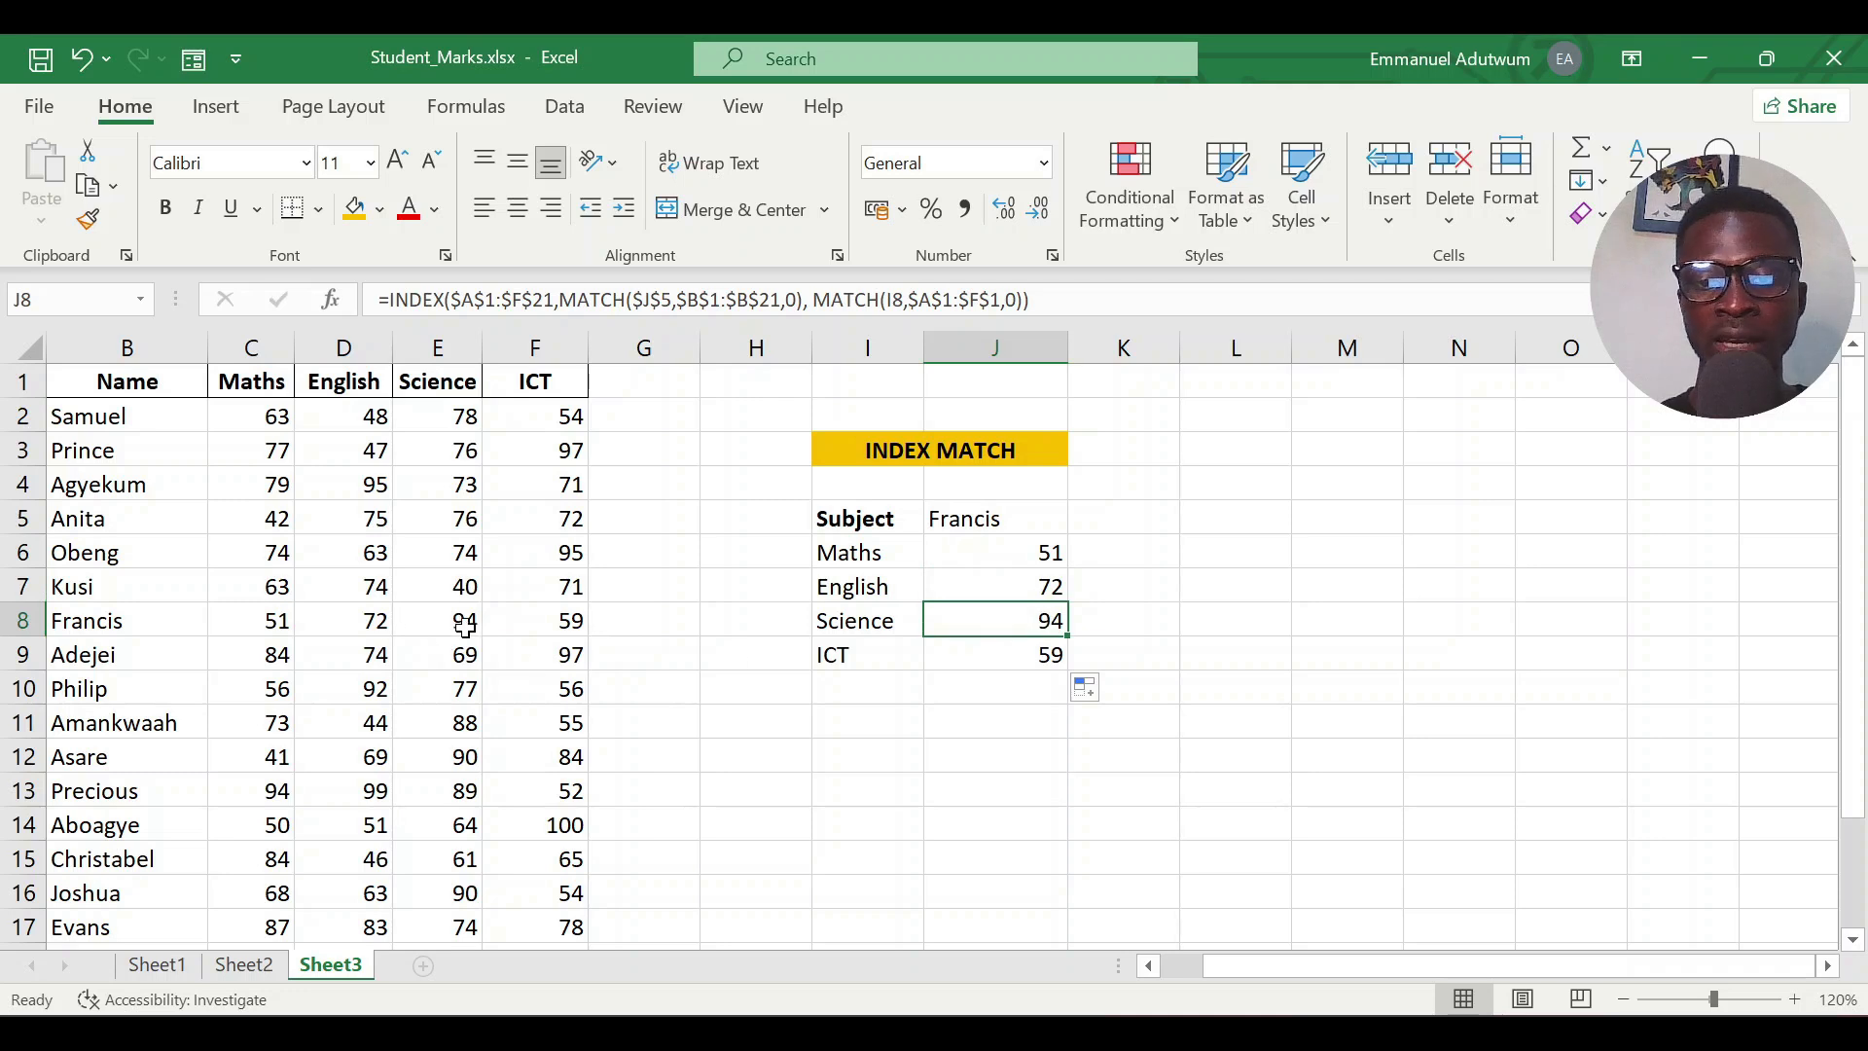
left_click(1018, 659)
Choose the student listed in row 12 from the name dropdown in cell J5
left_click(1013, 512)
left_click(1081, 524)
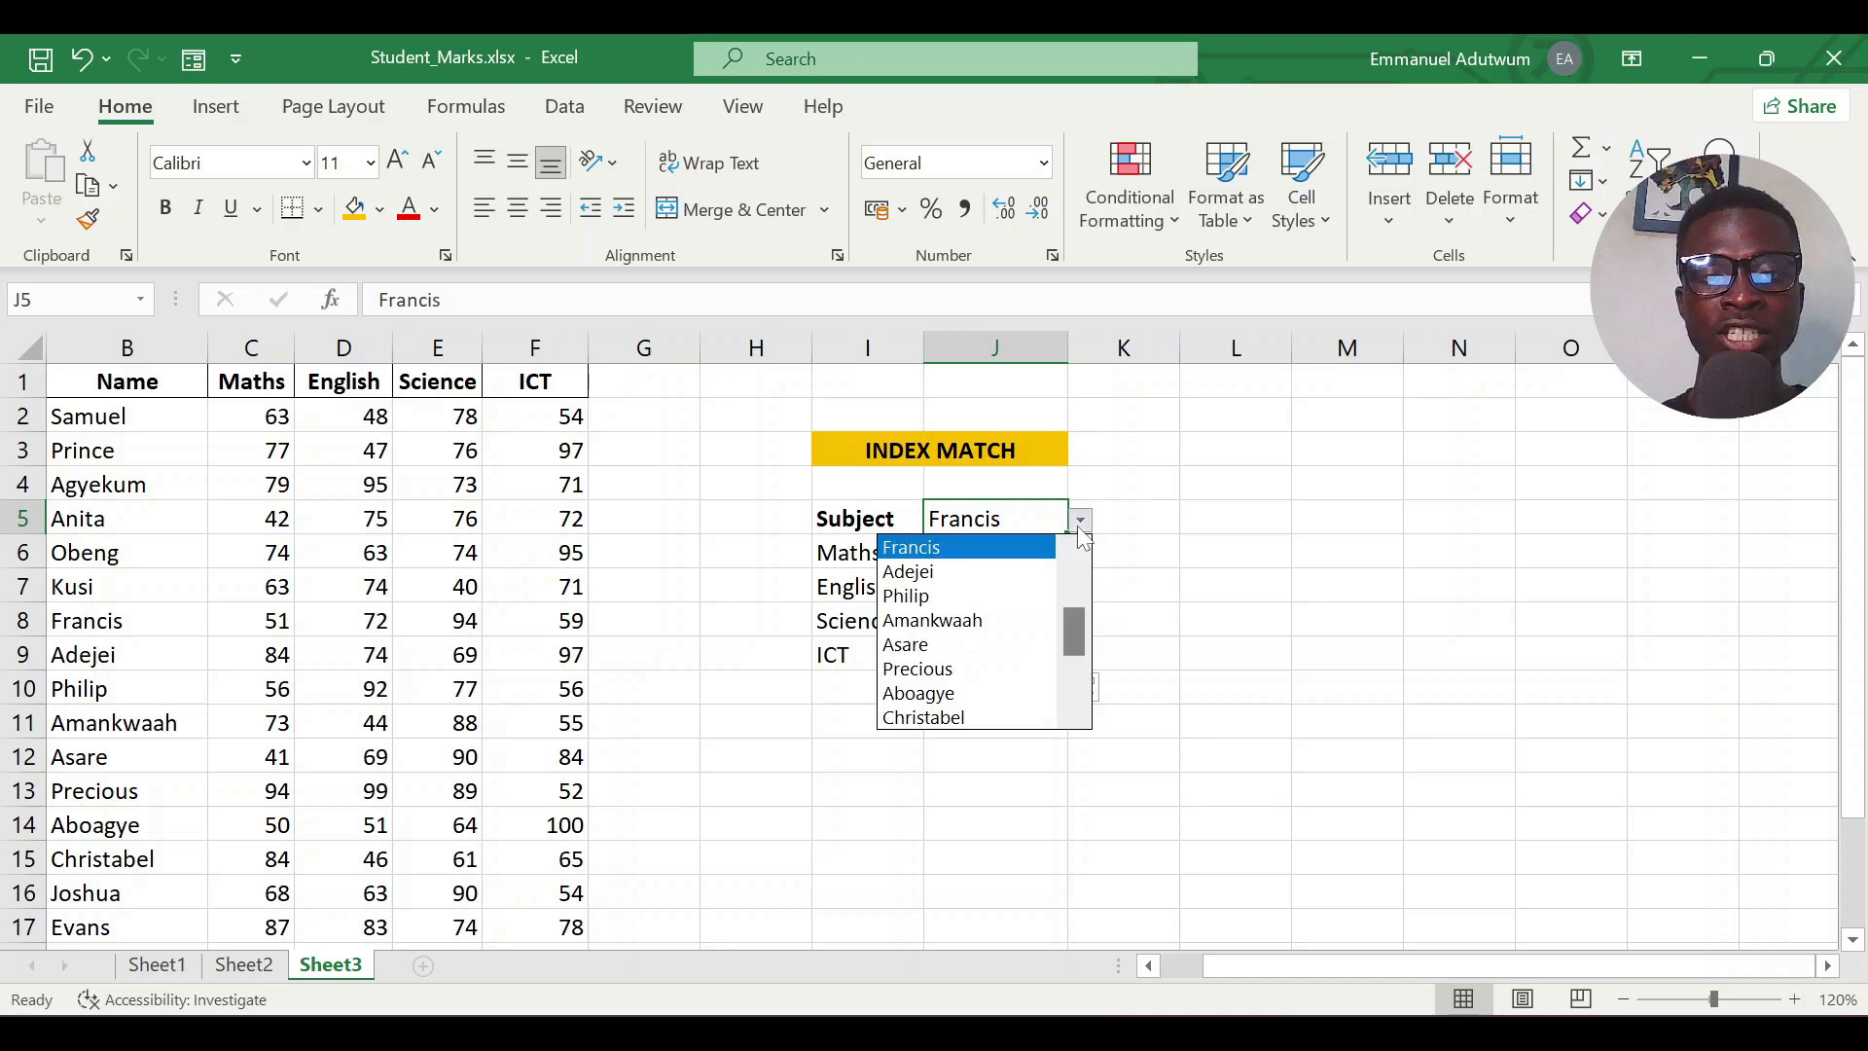
left_click(937, 644)
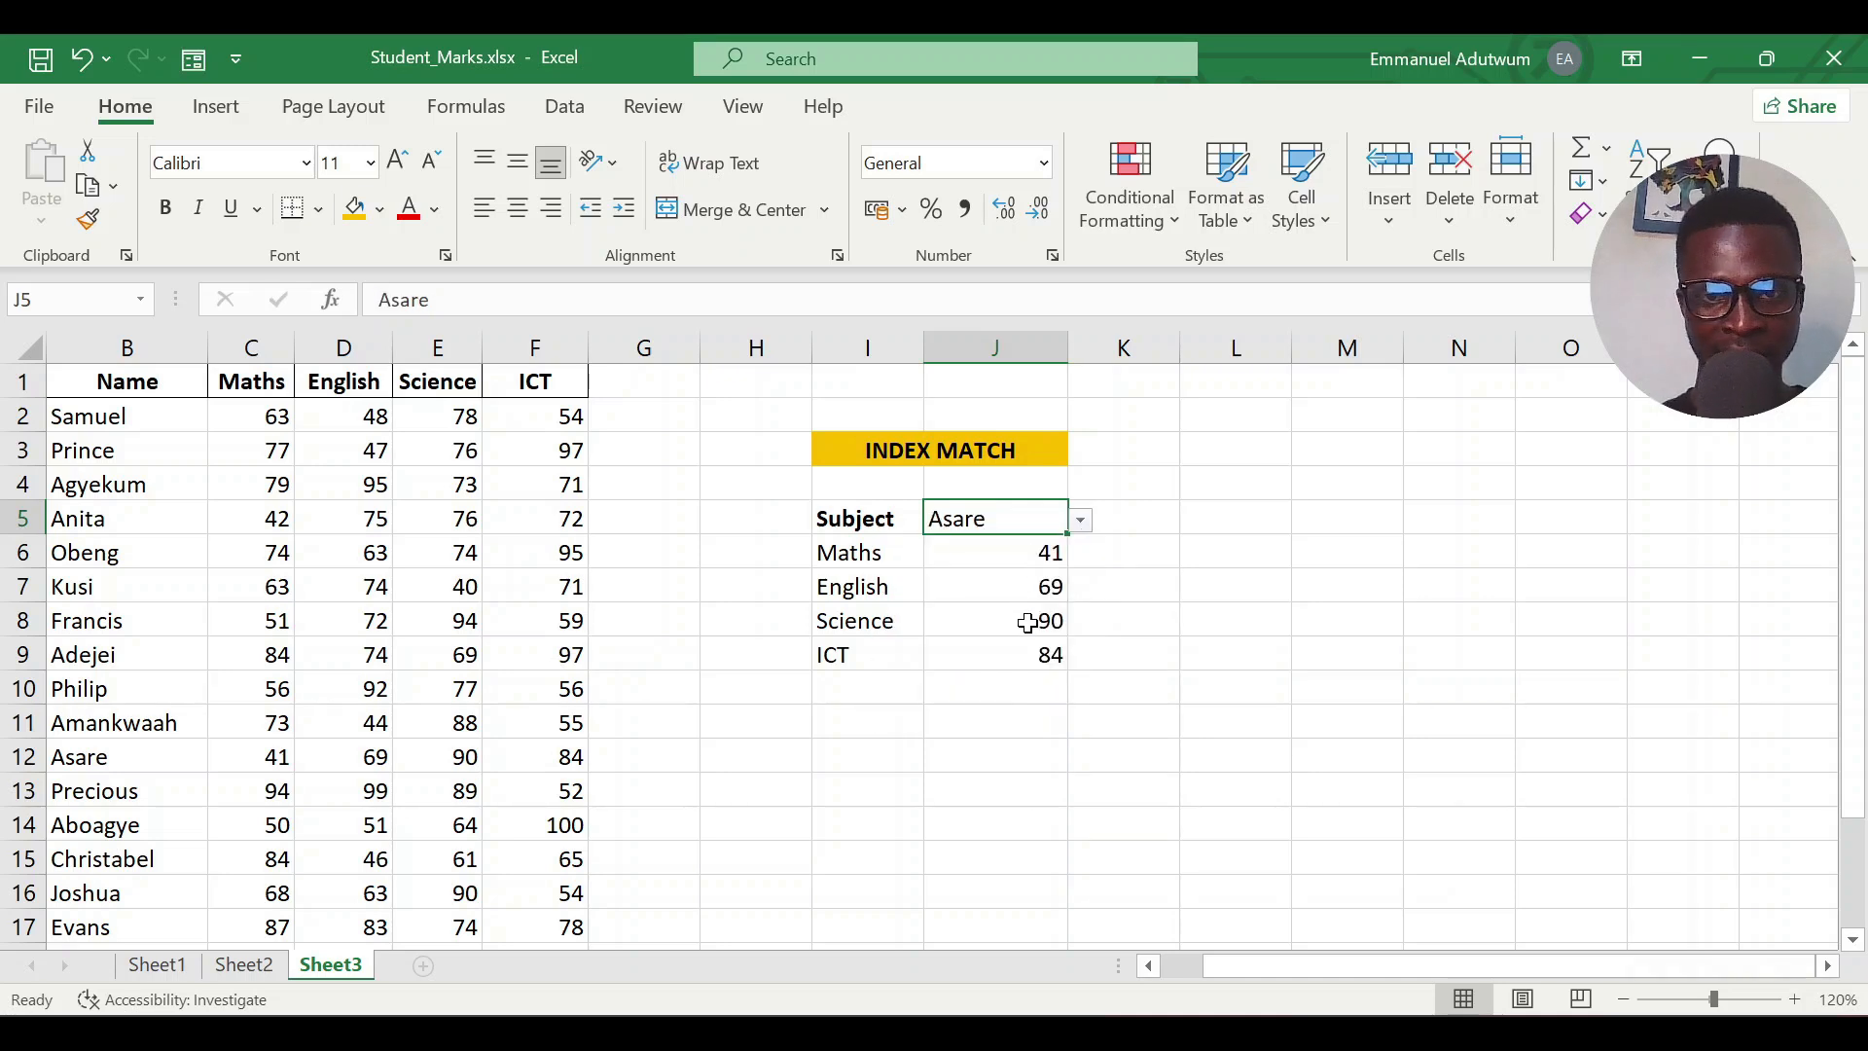